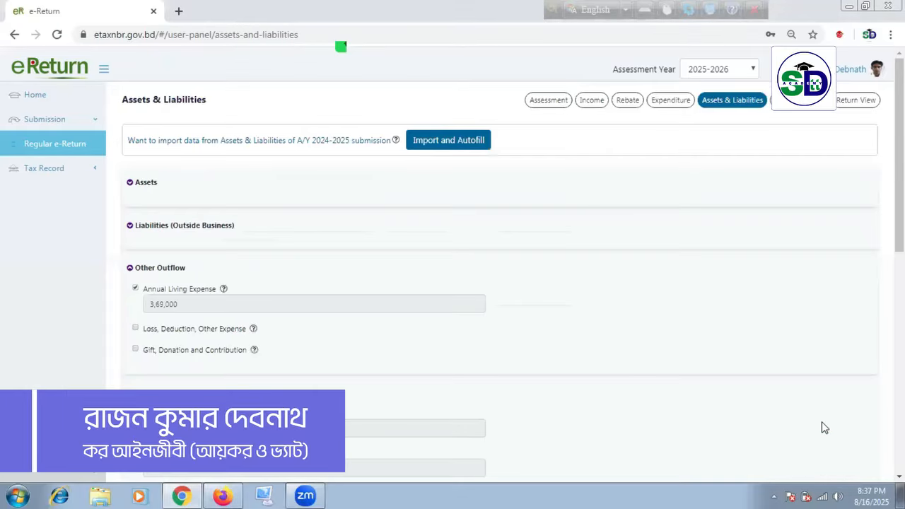
Step: Highlight the Income Shown in the Return and Tax Exempted Income and Allowances amounts
scroll(342, 319, "down", 4)
scroll(346, 328, "up", 1)
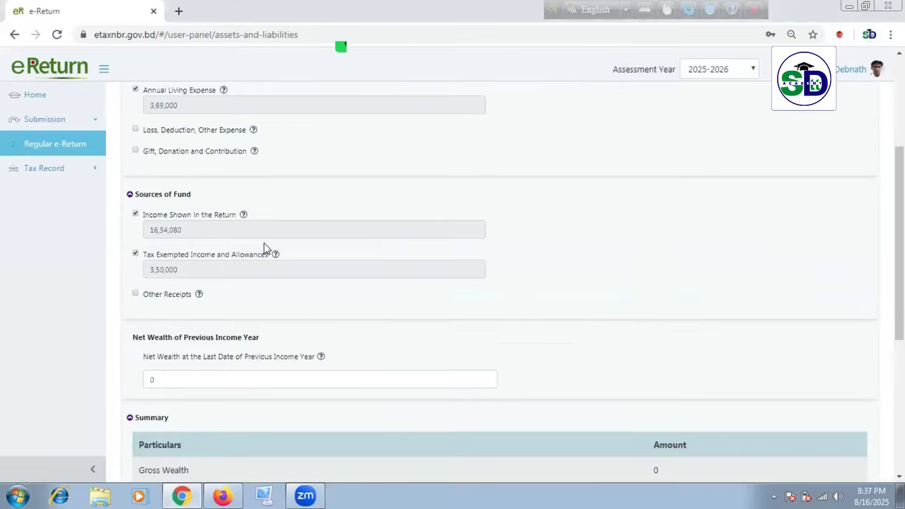
scroll(262, 244, "up", 1)
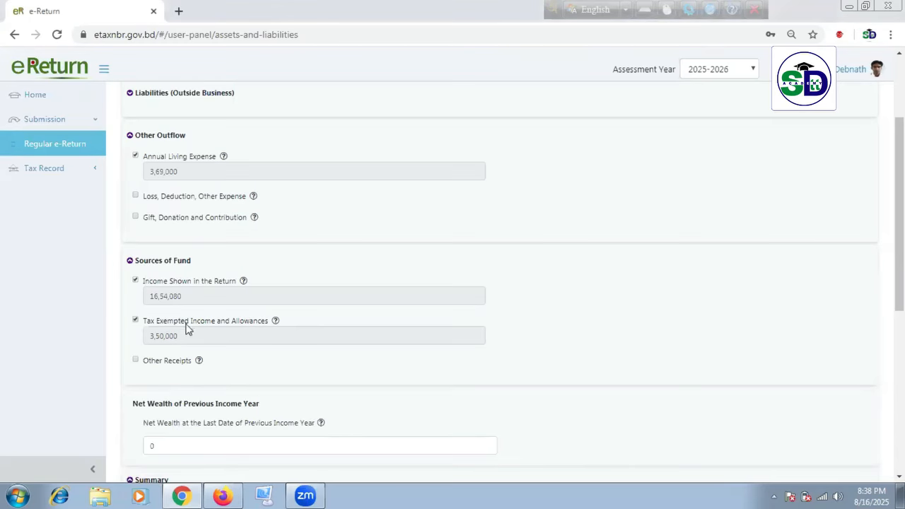
scroll(297, 327, "down", 1)
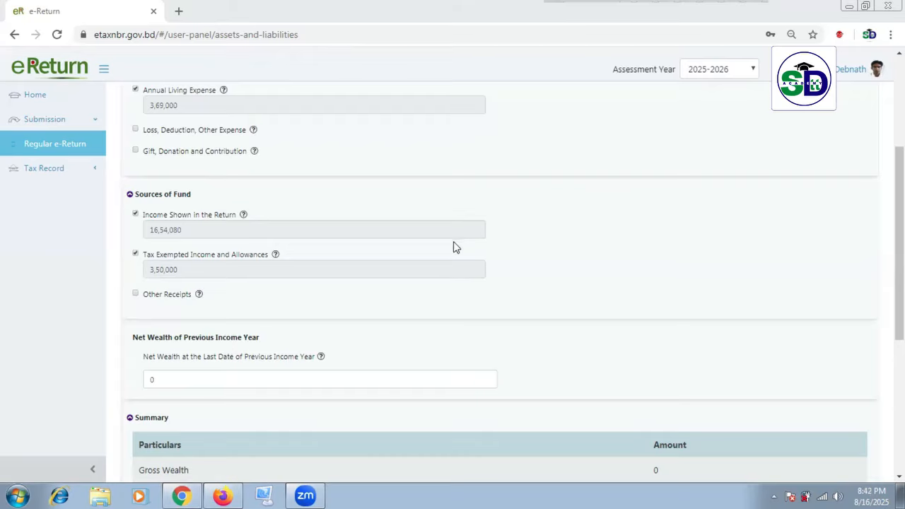
double_click(220, 231)
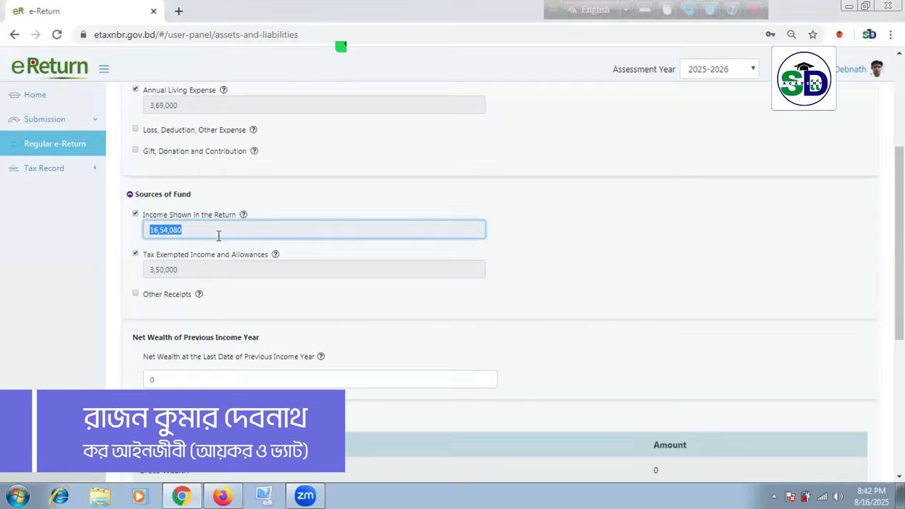
double_click(200, 263)
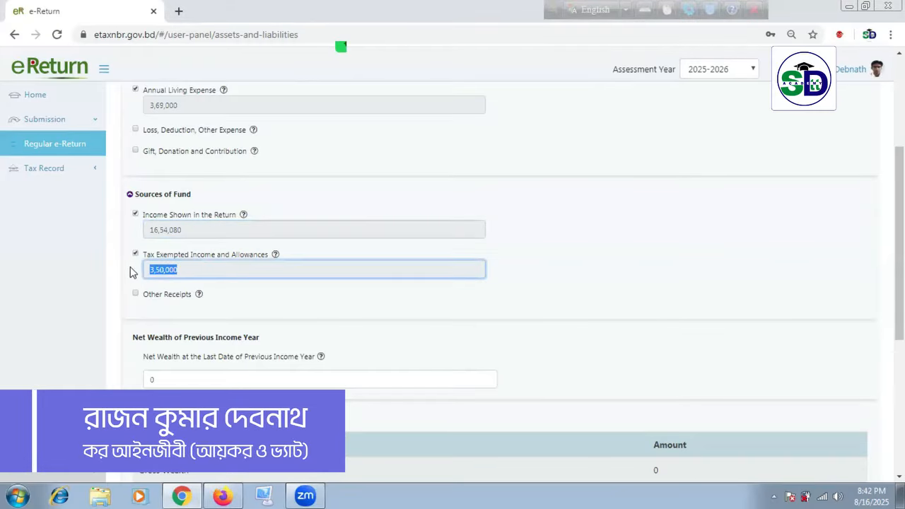
double_click(153, 230)
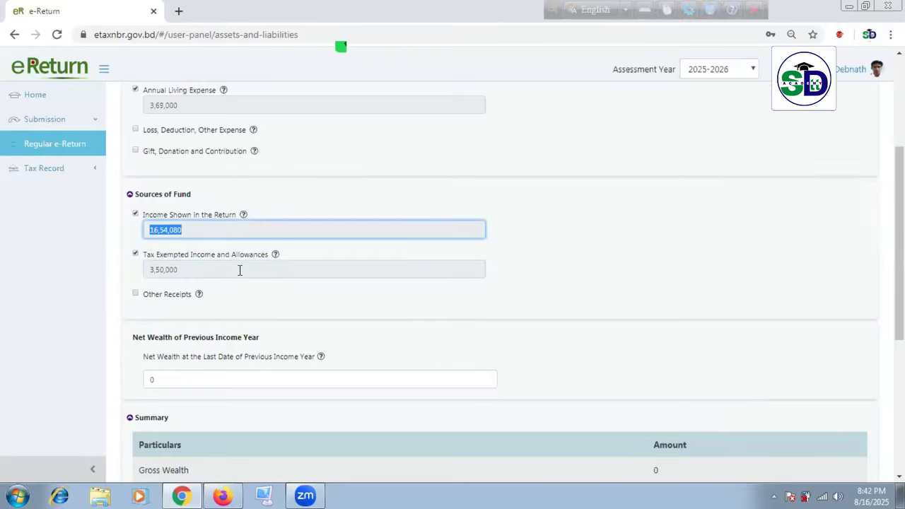
left_click(207, 272)
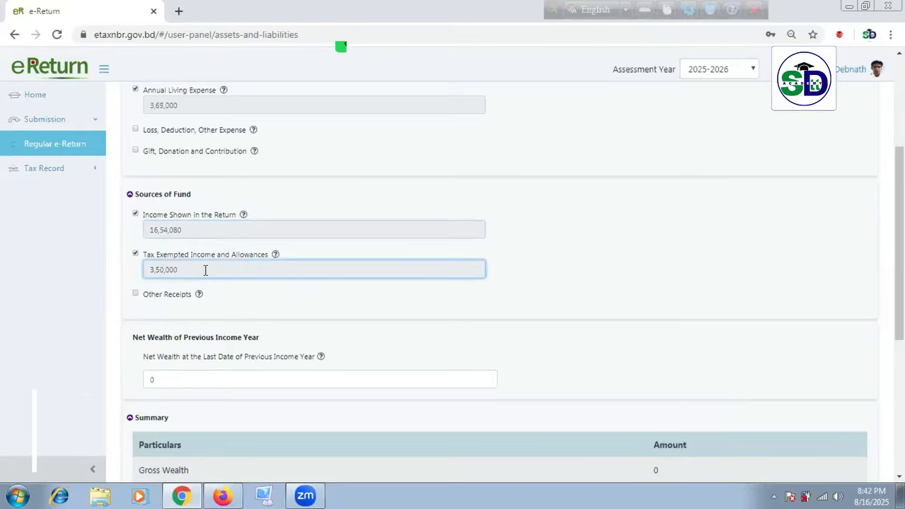
double_click(148, 228)
left_click(228, 276)
Step: Point out the previous income year's net wealth of 0 and its heading
left_click(244, 380)
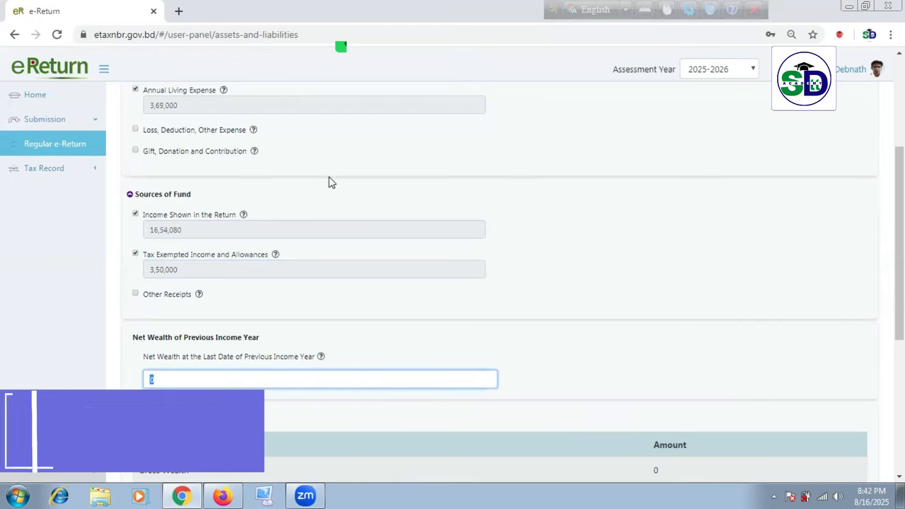
left_click(319, 378)
left_click_drag(125, 332, 283, 354)
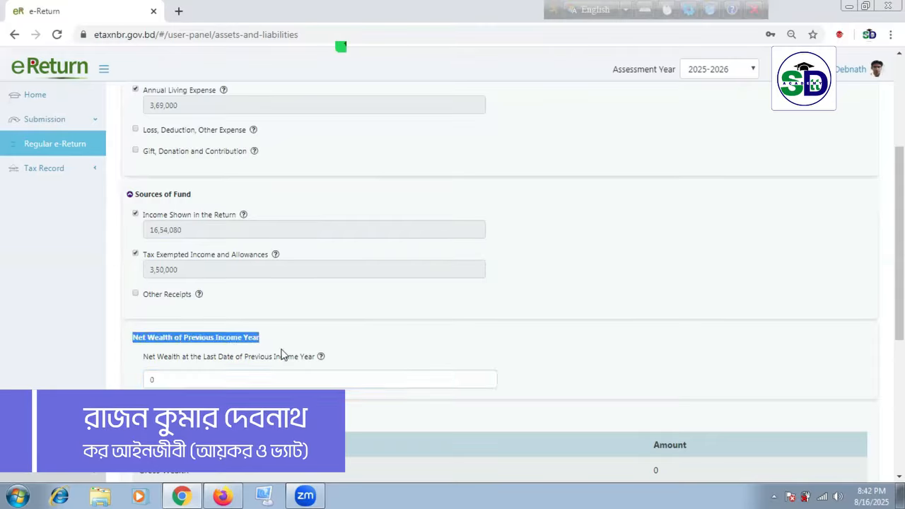
left_click(373, 396)
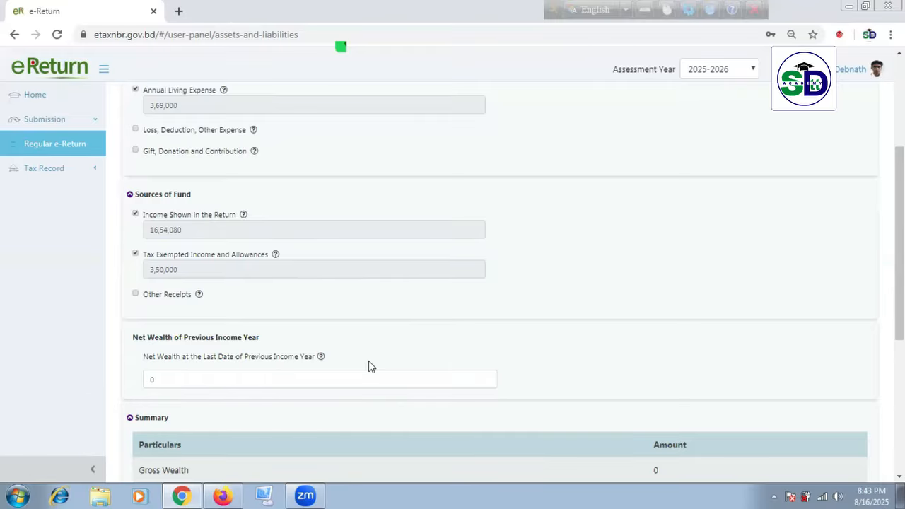
Step: Add Other Receipts 'Saving in the past life', reference N/A, amount 30,00,000
left_click(136, 294)
type("Saving in the past li")
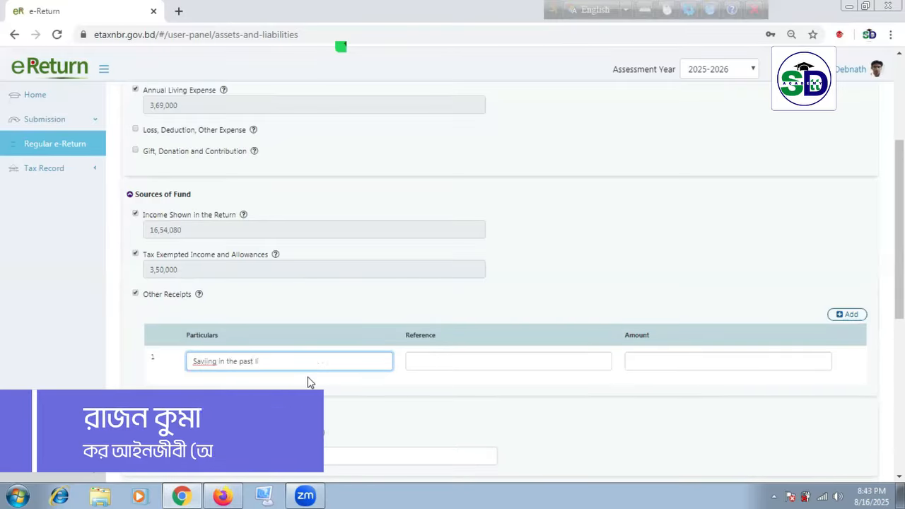
type("fe")
left_click(478, 357)
type("N/A")
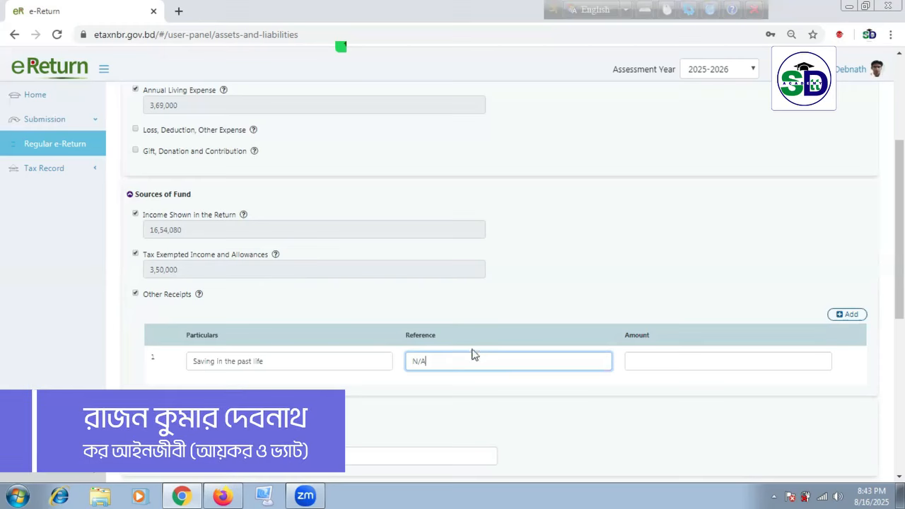
left_click(736, 359)
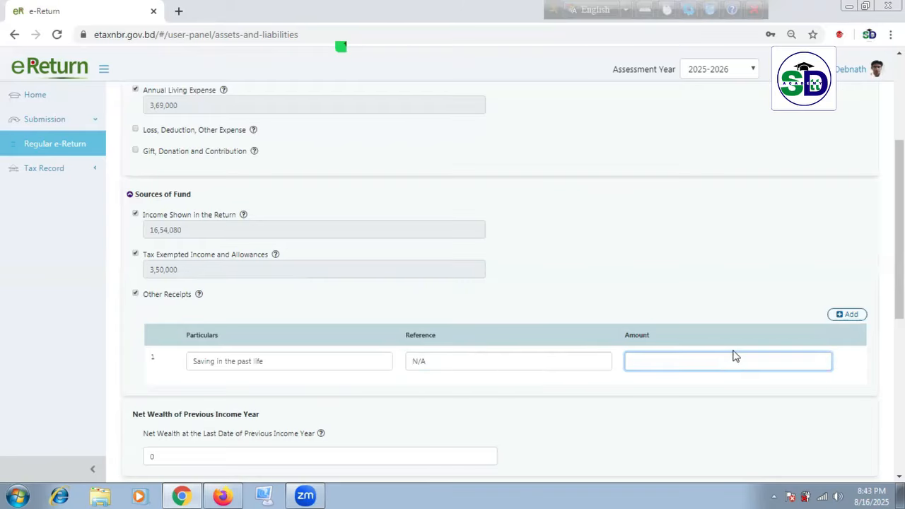
type("30,00,000")
left_click(722, 288)
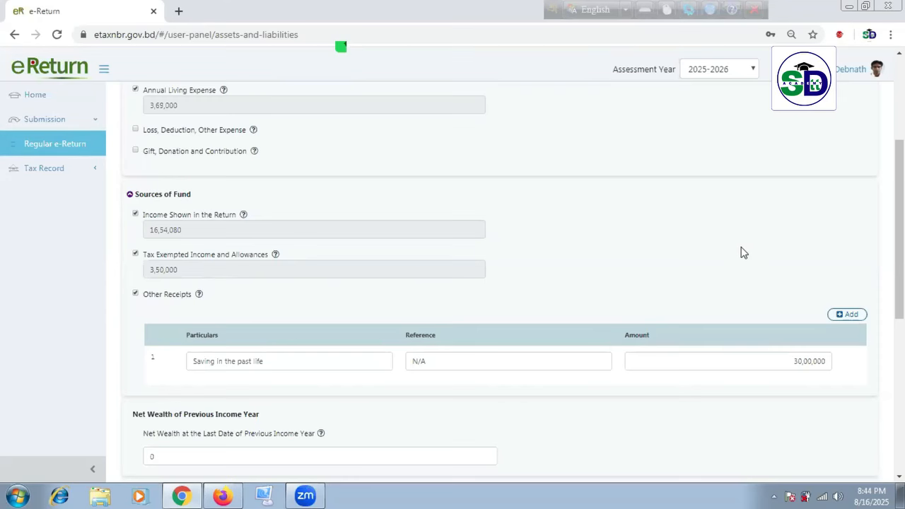
left_click(803, 362)
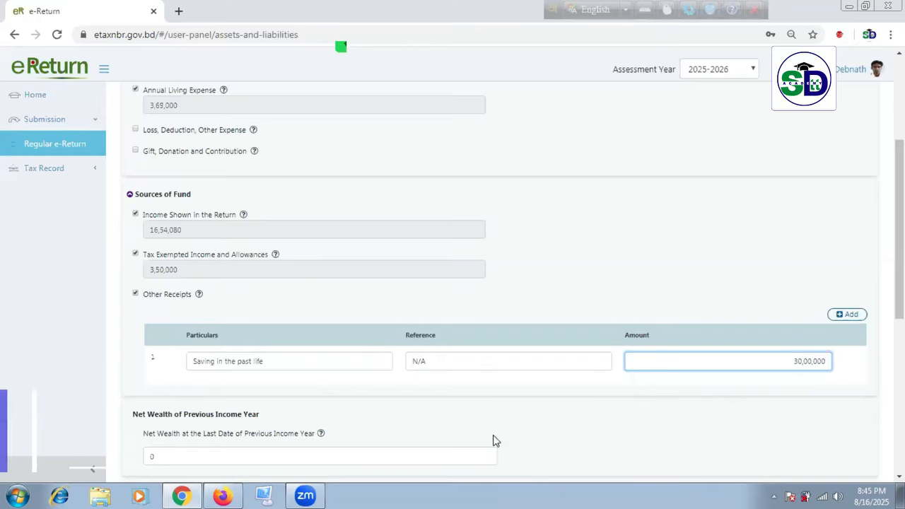
Step: Commit the receipt and check the Source of Fund total of 50,04,080 in the Summary
scroll(392, 338, "down", 2)
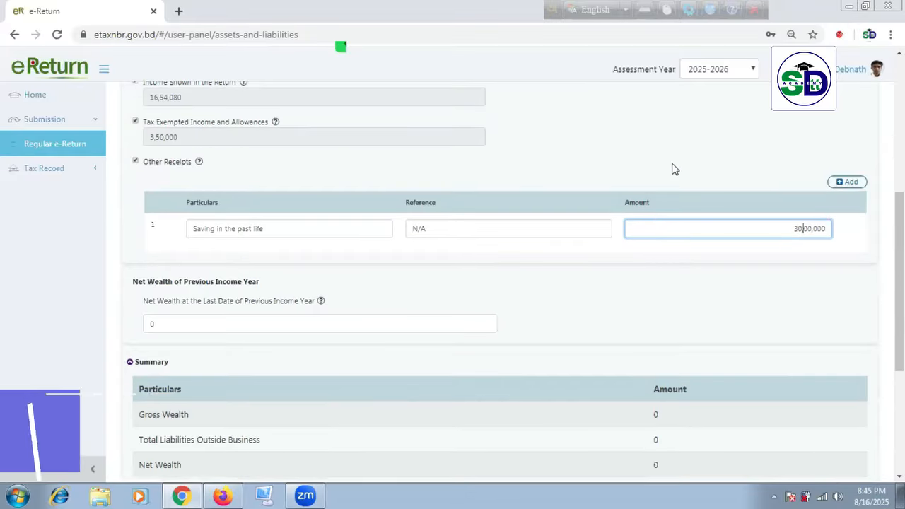
left_click(613, 181)
scroll(579, 193, "down", 1)
scroll(580, 191, "down", 3)
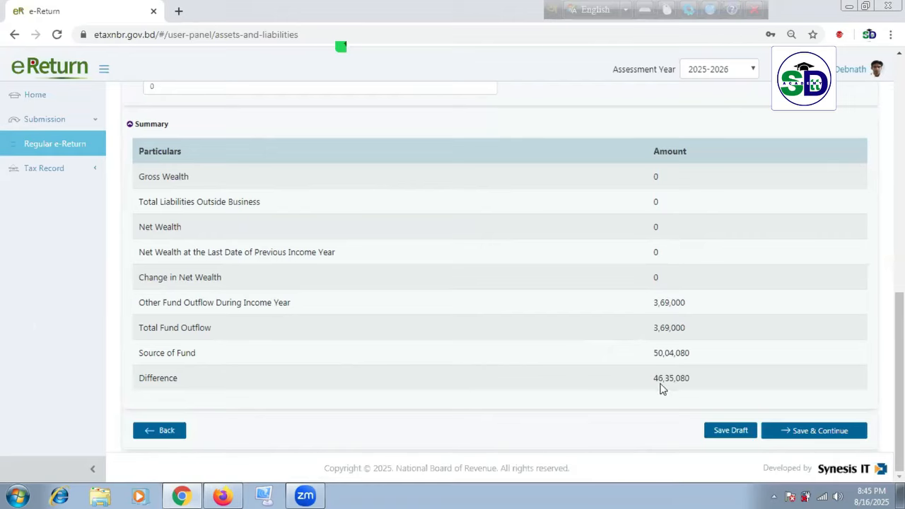
left_click_drag(652, 357, 712, 359)
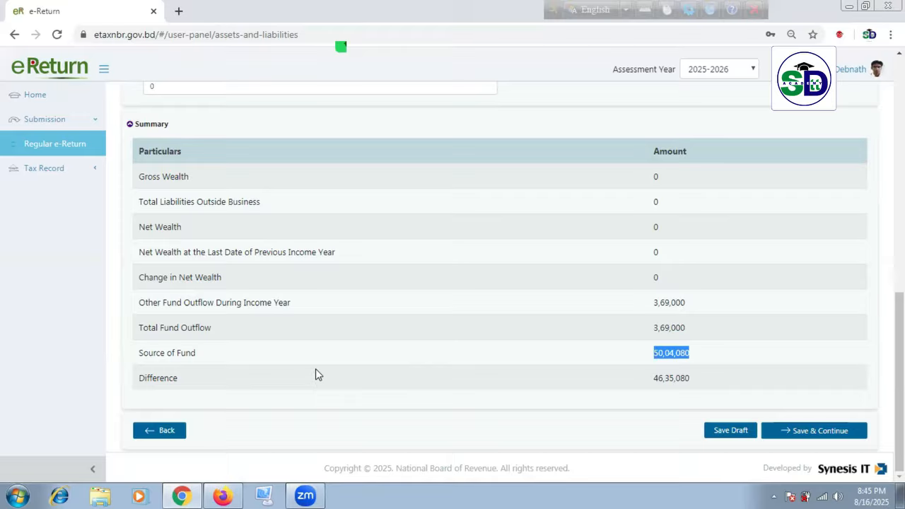
left_click(704, 389)
Step: Copy the Difference amount 46,35,080 and scroll back to the top
left_click_drag(657, 378, 701, 384)
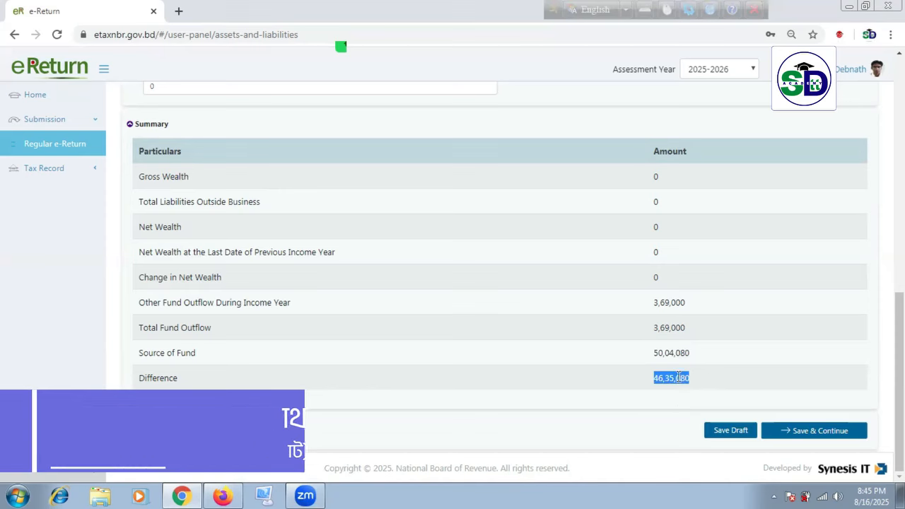
right_click(685, 384)
left_click(718, 389)
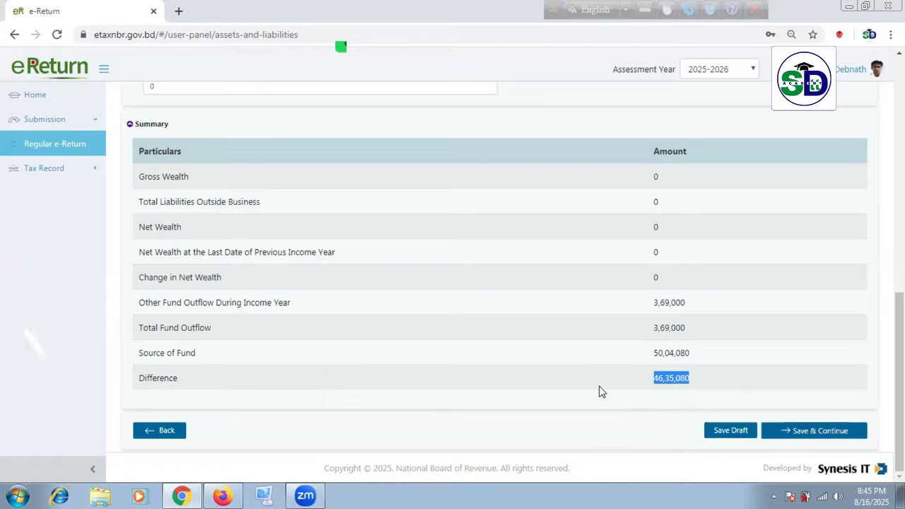
scroll(596, 384, "up", 15)
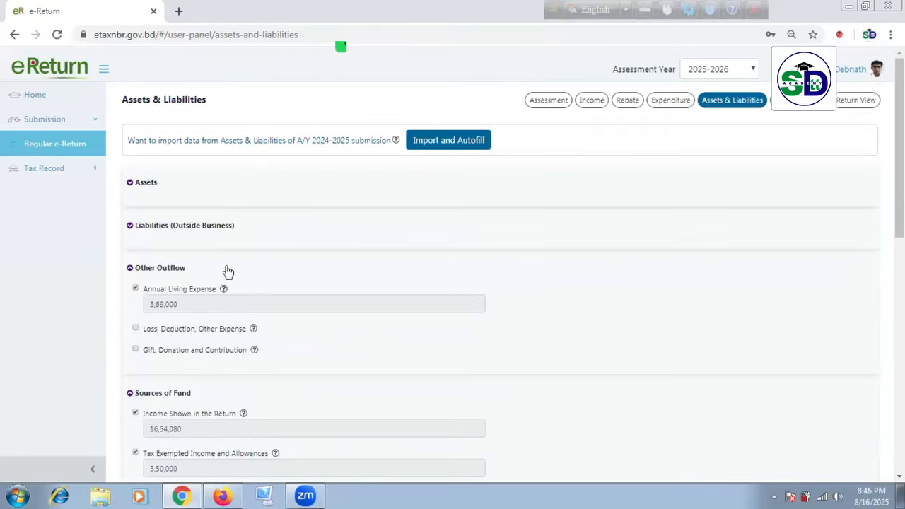
Step: Under Assets, add Cash and Fund outside Business with a Notes, Currencies, Banks, Cards and Electronic Cash row
left_click(130, 185)
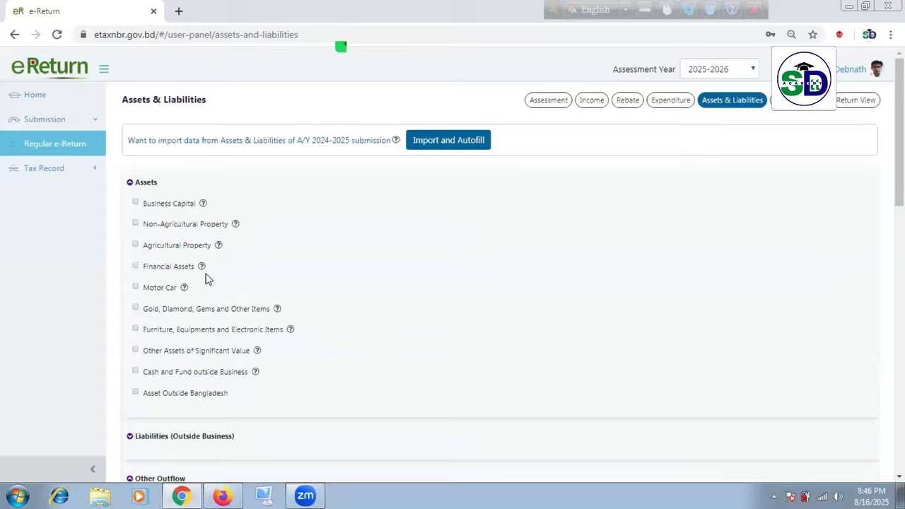
left_click(135, 370)
scroll(322, 366, "down", 1)
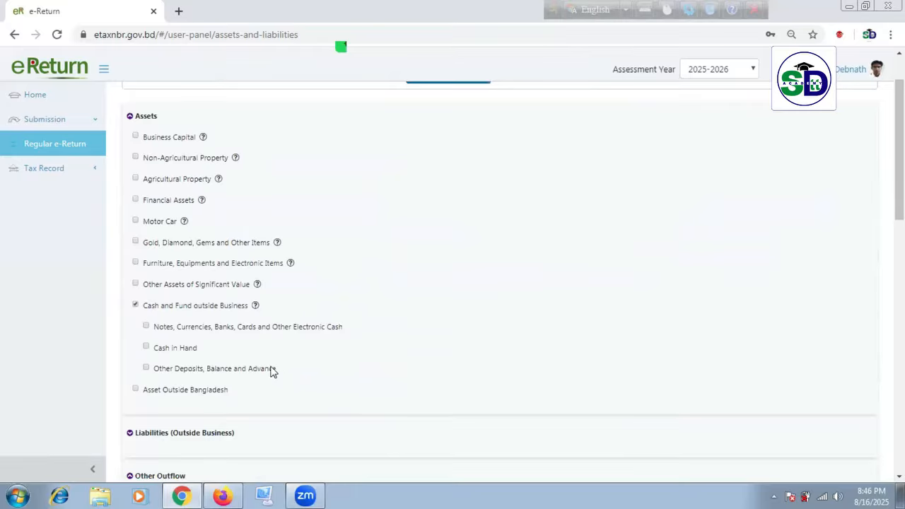
left_click(147, 328)
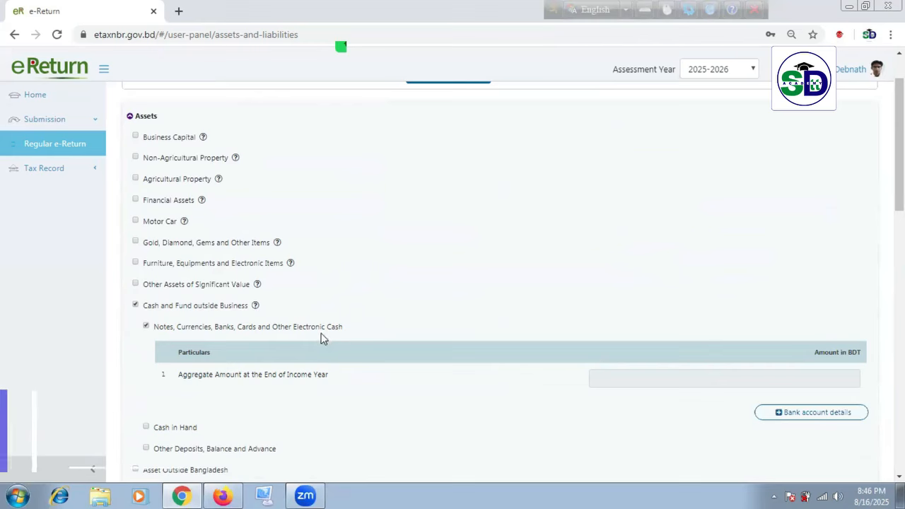
scroll(710, 395, "down", 1)
scroll(711, 394, "down", 2)
left_click(727, 315)
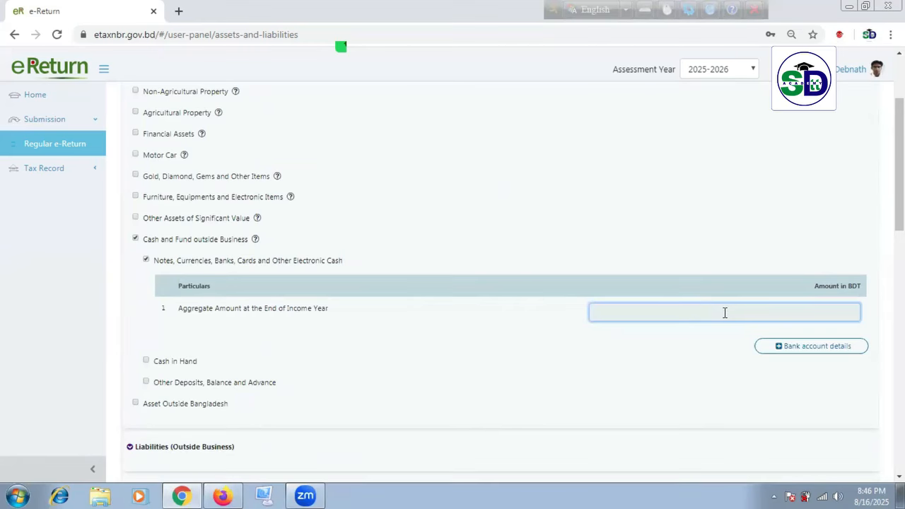
Step: Add a Bank Account row with Sonali Bank PLC as the bank
left_click(814, 348)
scroll(624, 353, "down", 2)
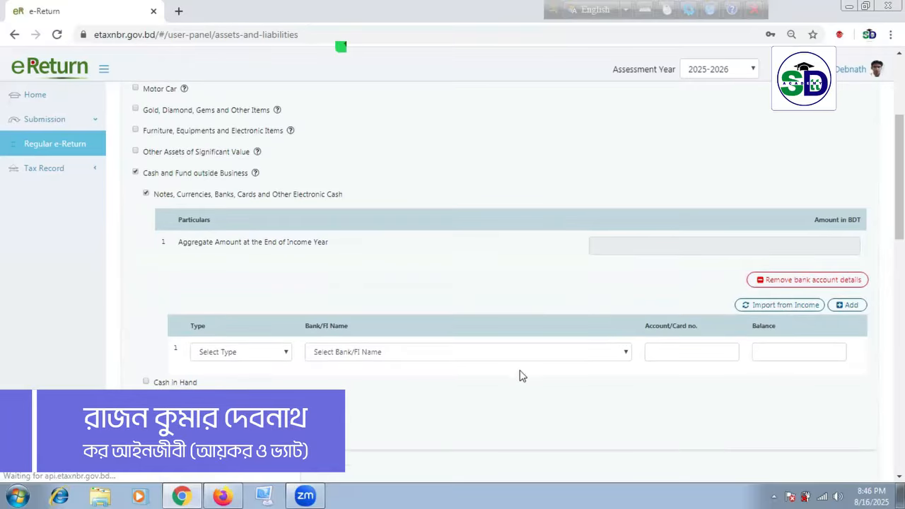
left_click(284, 353)
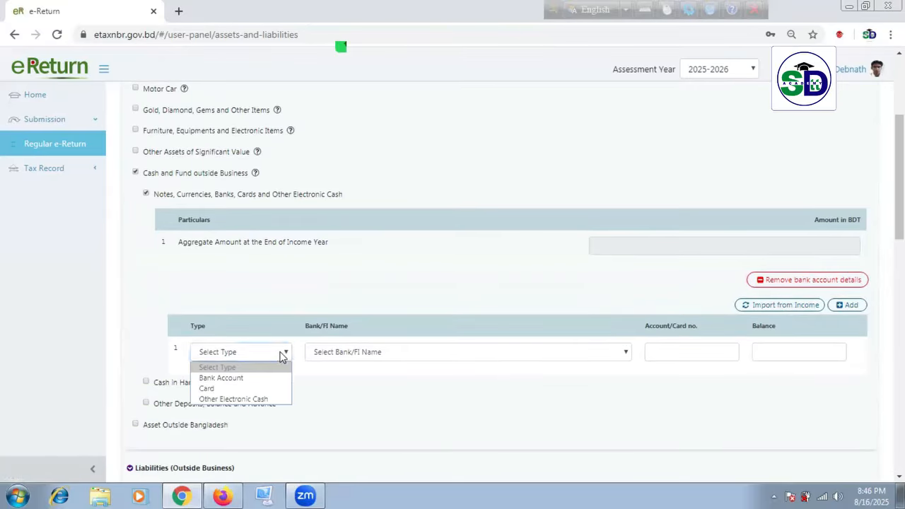
left_click(263, 377)
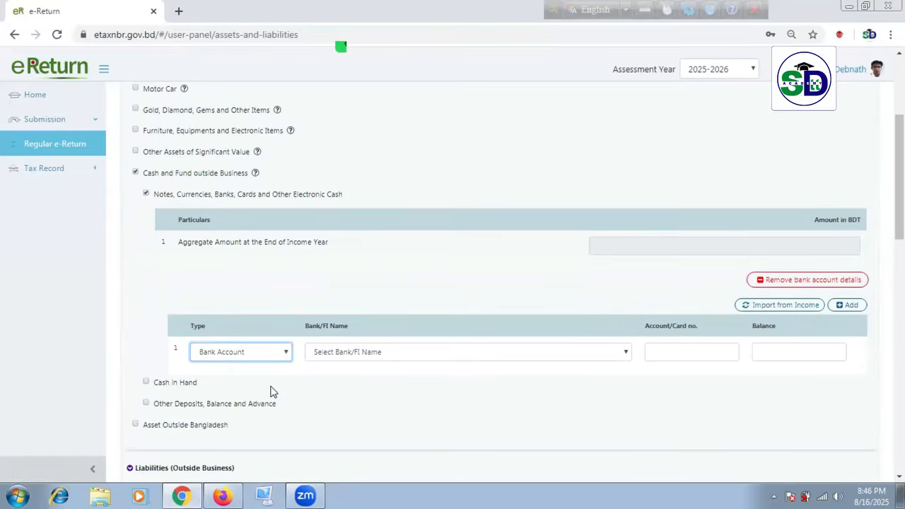
left_click(472, 353)
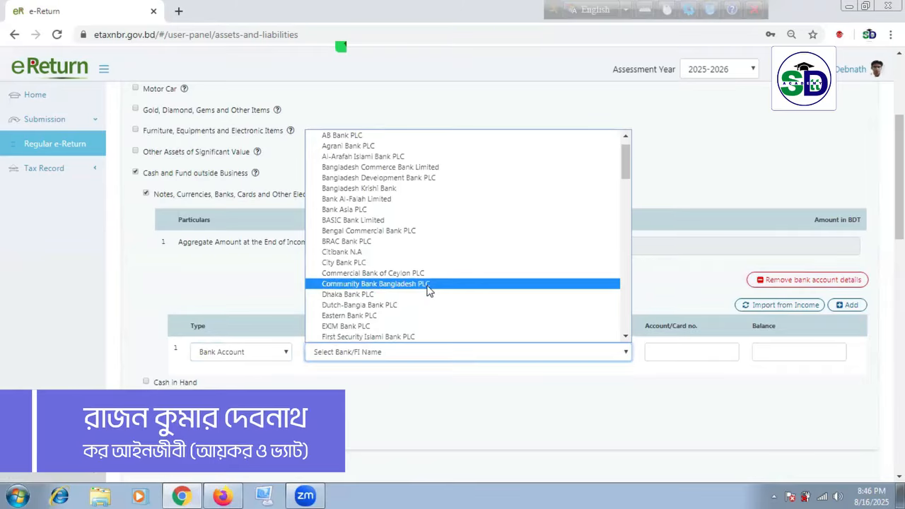
type("son")
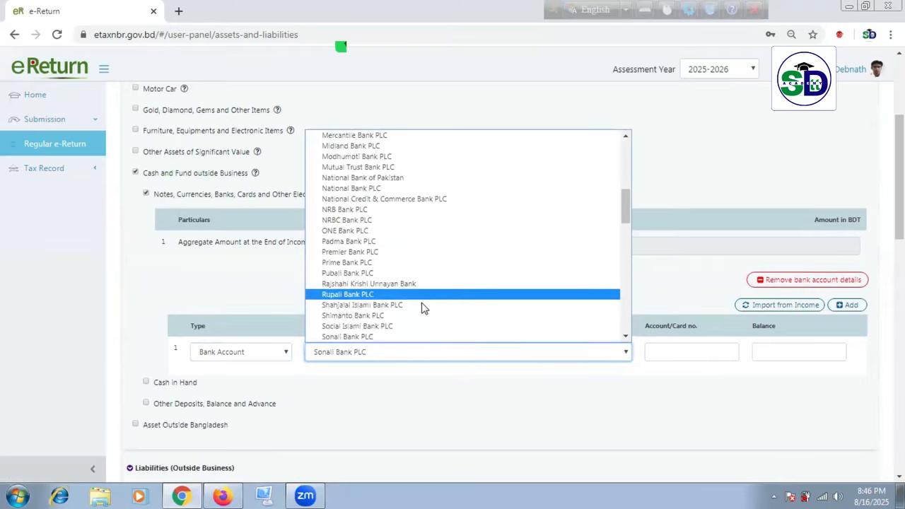
left_click(416, 337)
Step: Enter the bank account number and paste 46,35,080 as the balance
left_click(684, 355)
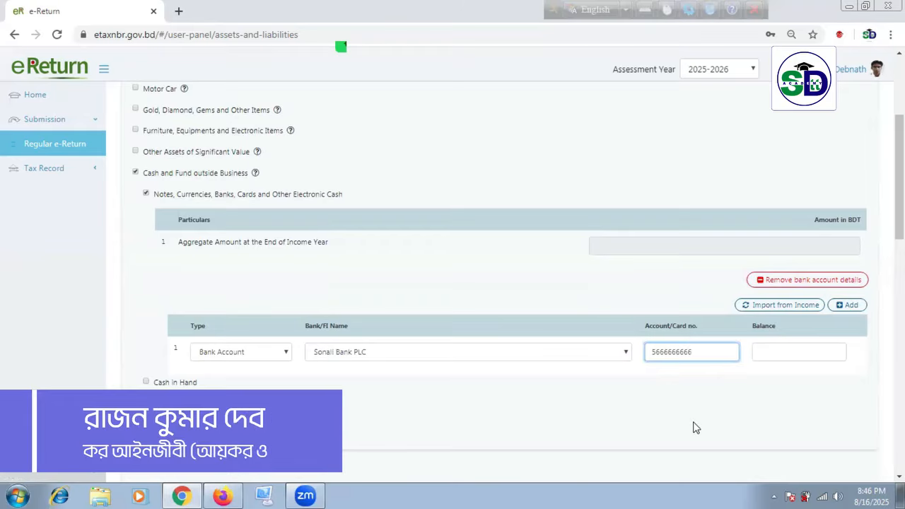
left_click(787, 354)
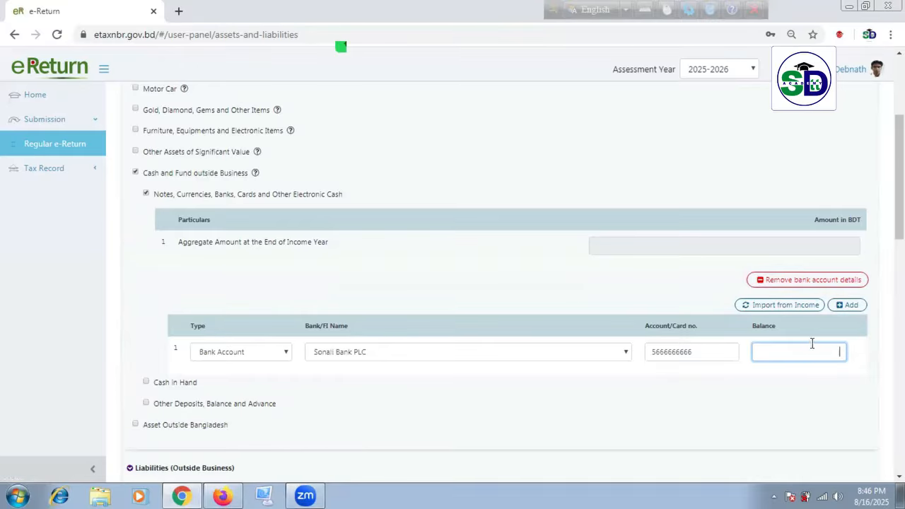
right_click(814, 356)
left_click(819, 244)
scroll(763, 372, "down", 2)
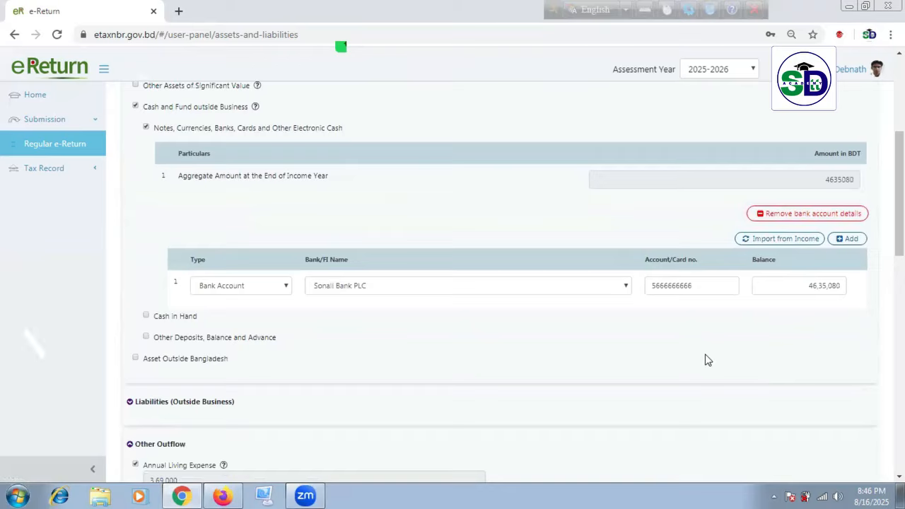
scroll(707, 359, "down", 10)
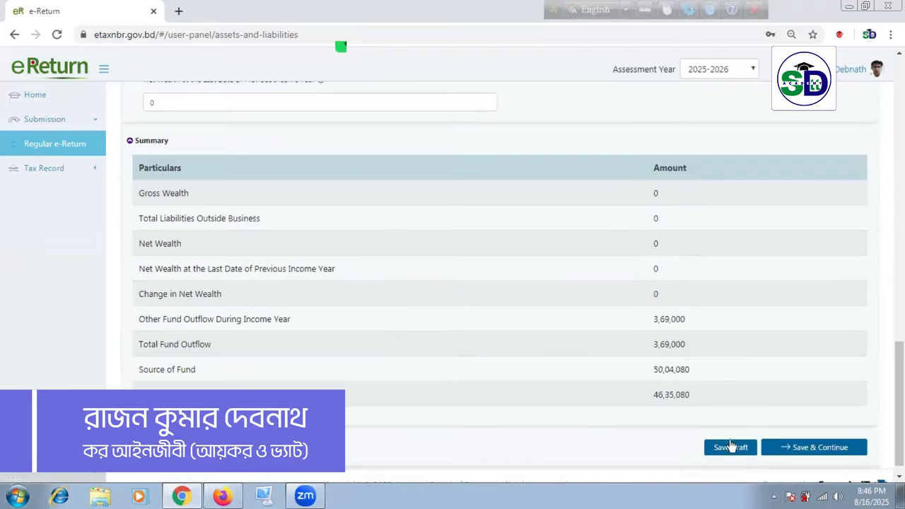
Step: Save the draft and confirm the Summary shows Gross Wealth 46,35,080 and Difference 0
left_click(729, 447)
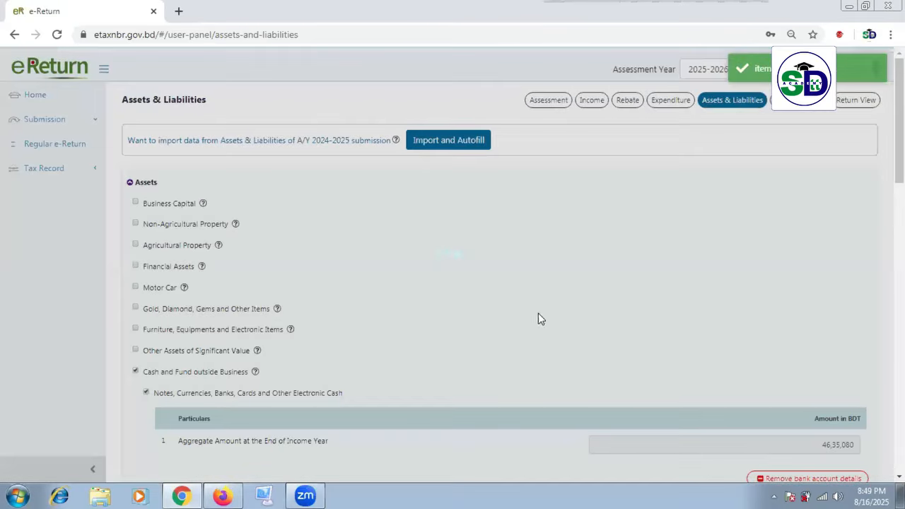
scroll(583, 267, "down", 6)
scroll(594, 304, "down", 8)
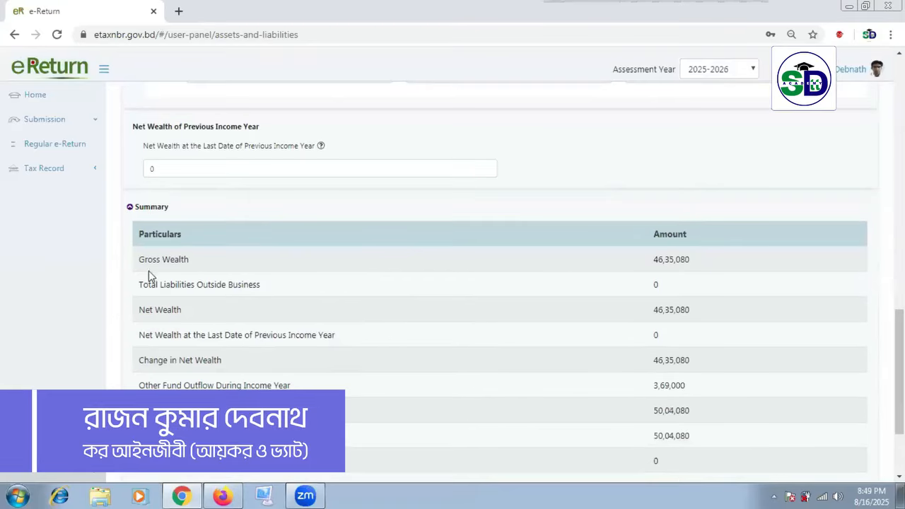
scroll(388, 344, "down", 2)
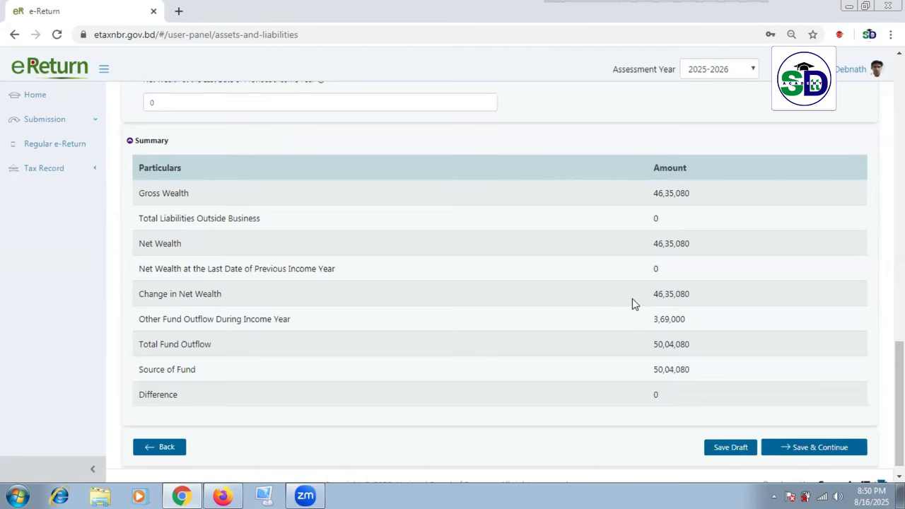
scroll(633, 299, "up", 8)
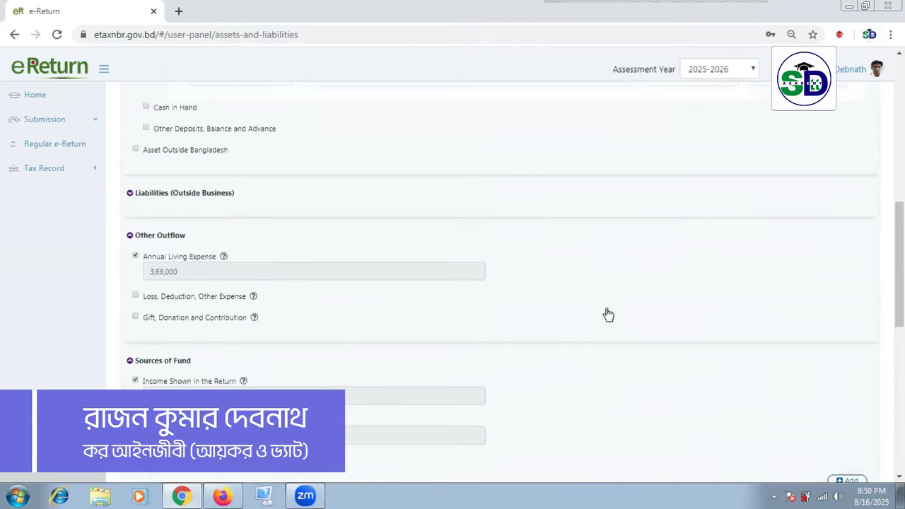
Step: Add a Gold, Diamond, Gems entry with item Gold acquired as Gift
scroll(587, 311, "up", 4)
scroll(389, 213, "up", 2)
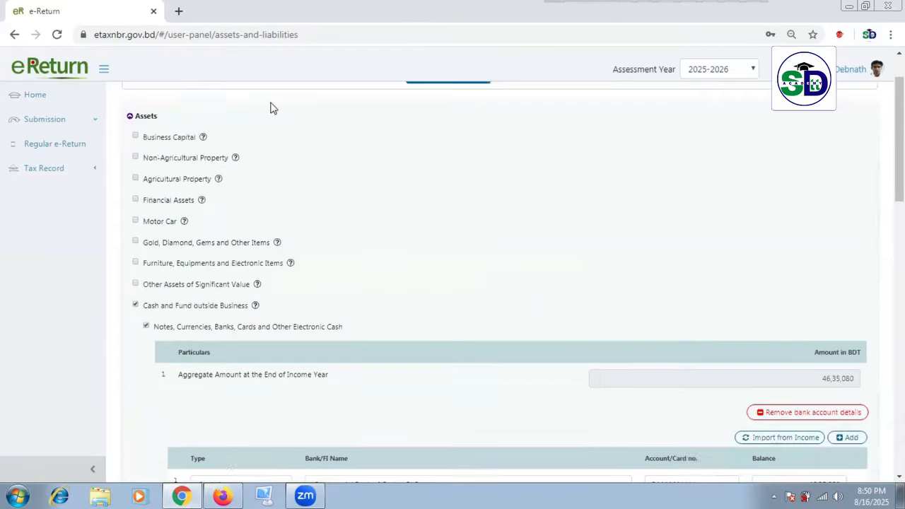
scroll(213, 261, "down", 5)
scroll(176, 248, "up", 4)
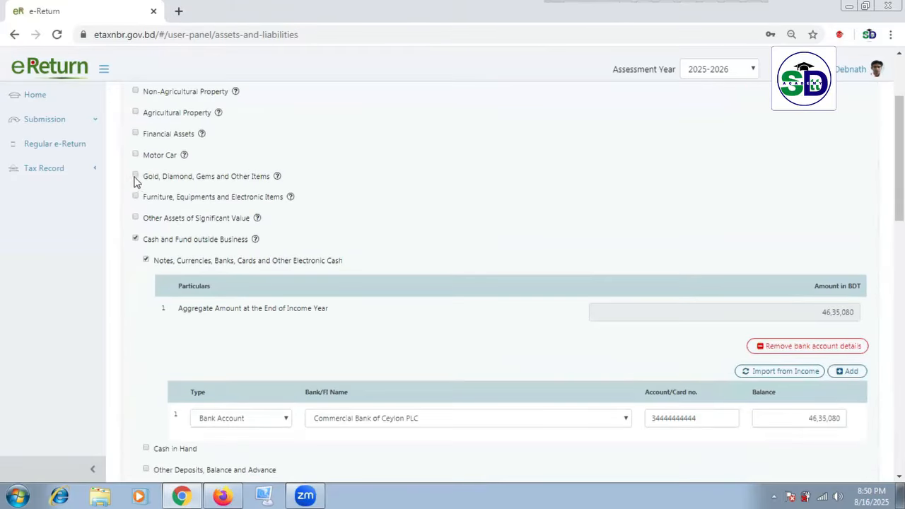
scroll(186, 223, "up", 1)
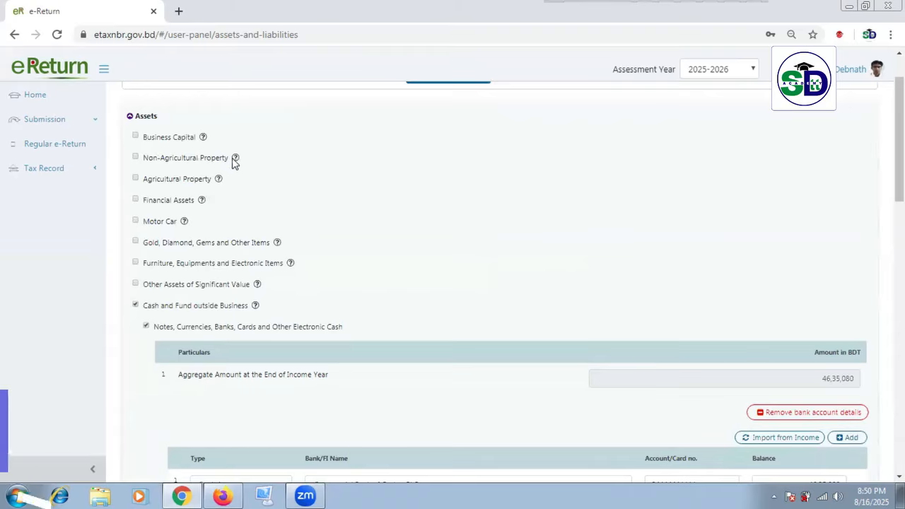
mouse_move(220, 180)
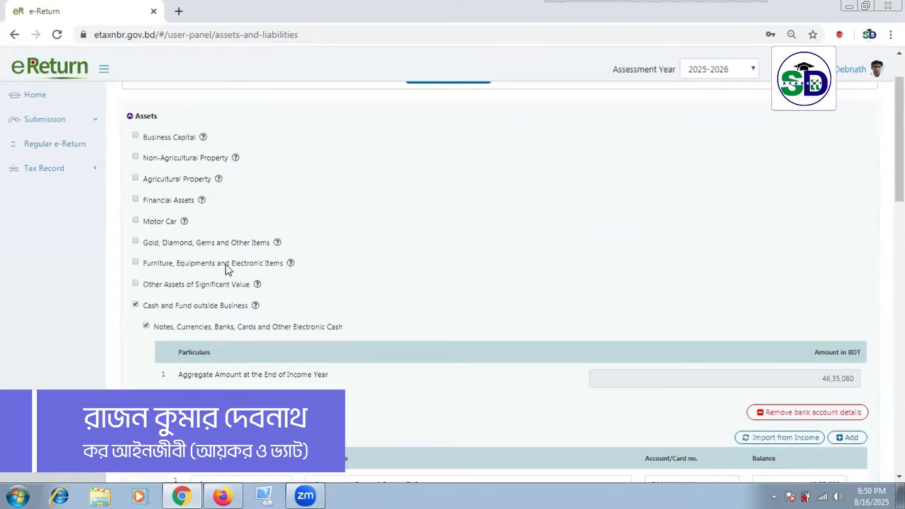
left_click(136, 241)
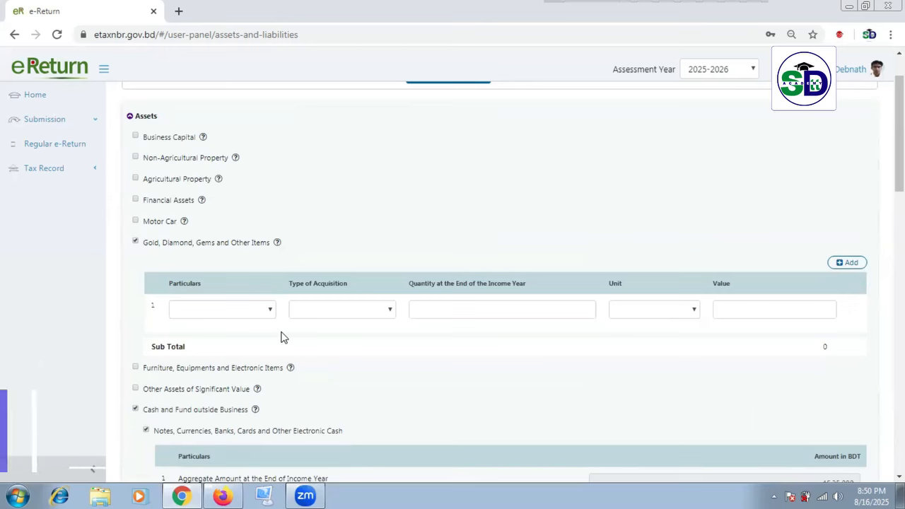
left_click(269, 311)
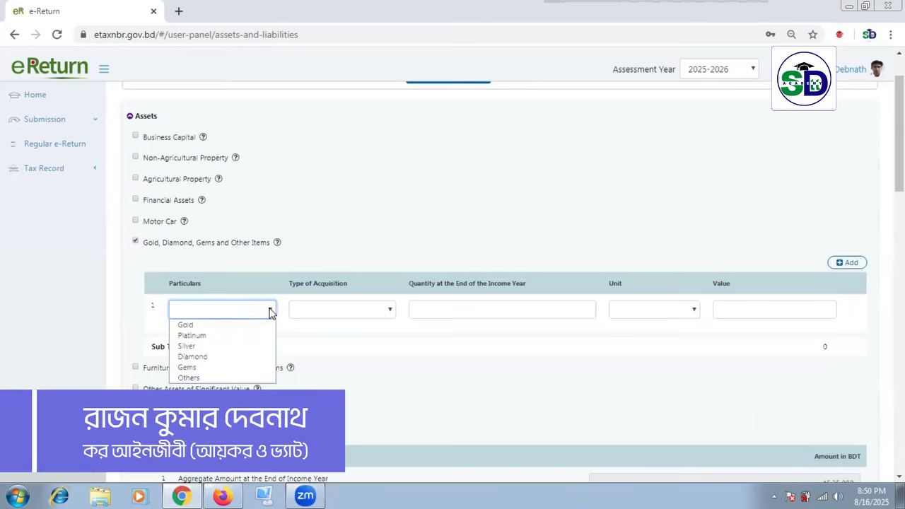
left_click(247, 324)
left_click(377, 313)
left_click(312, 346)
Step: Set the gold quantity to 10 Bhori with value 0, keeping Gift
left_click(501, 317)
left_click(673, 311)
left_click(554, 311)
type("10")
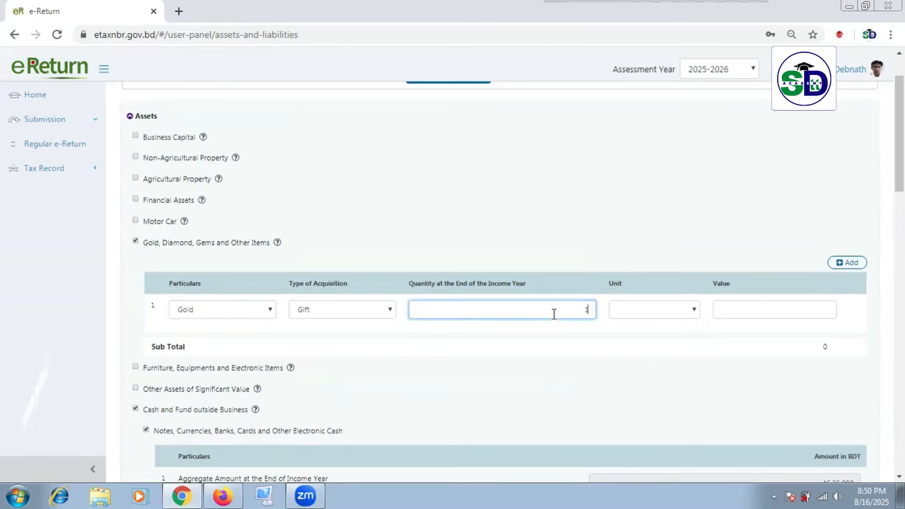
left_click(673, 312)
left_click(672, 322)
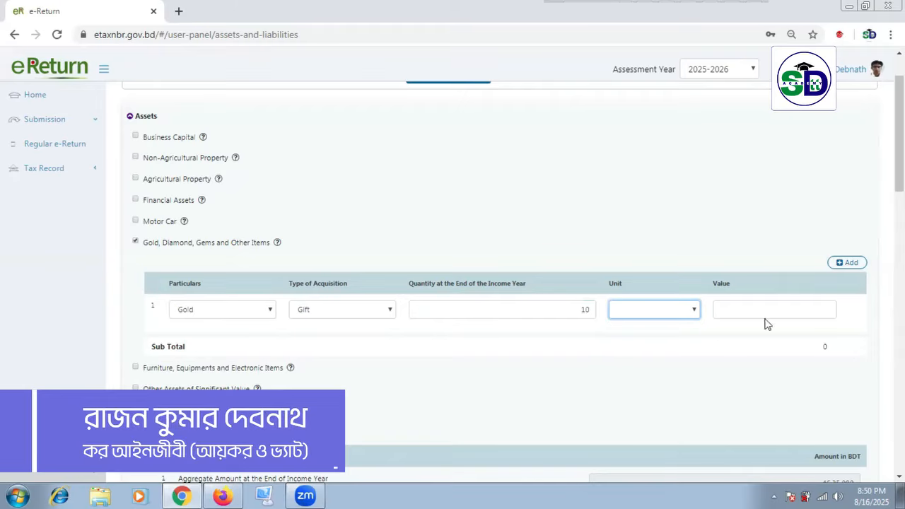
left_click(767, 313)
left_click(730, 357)
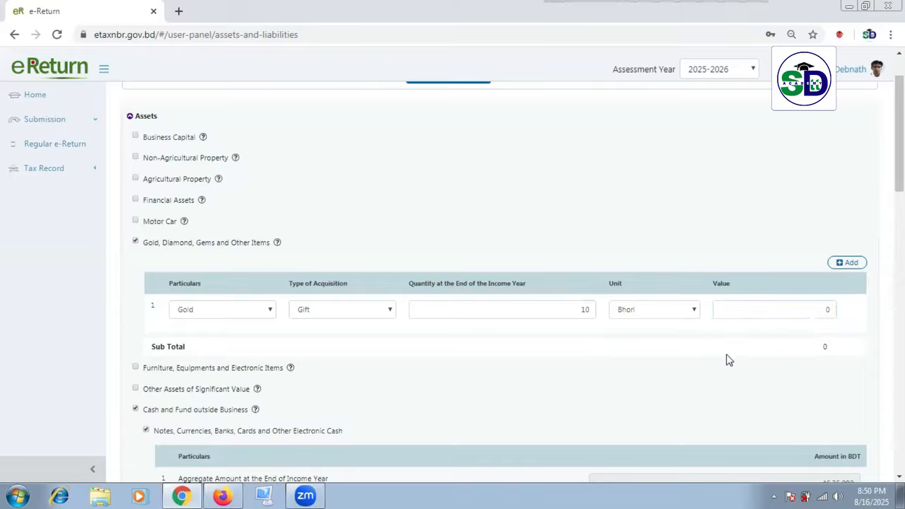
left_click(388, 311)
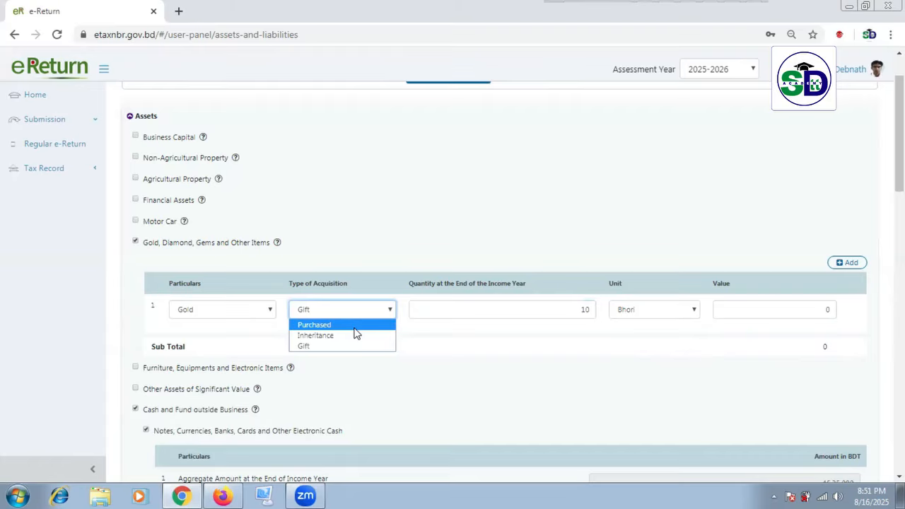
left_click(474, 357)
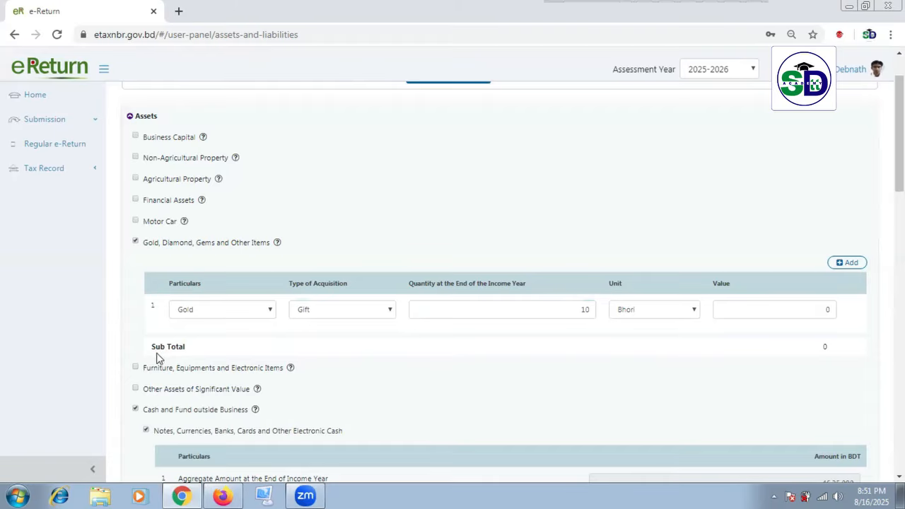
Step: Include Furniture, Equipment and Electronic Items and add a furniture row
left_click(135, 369)
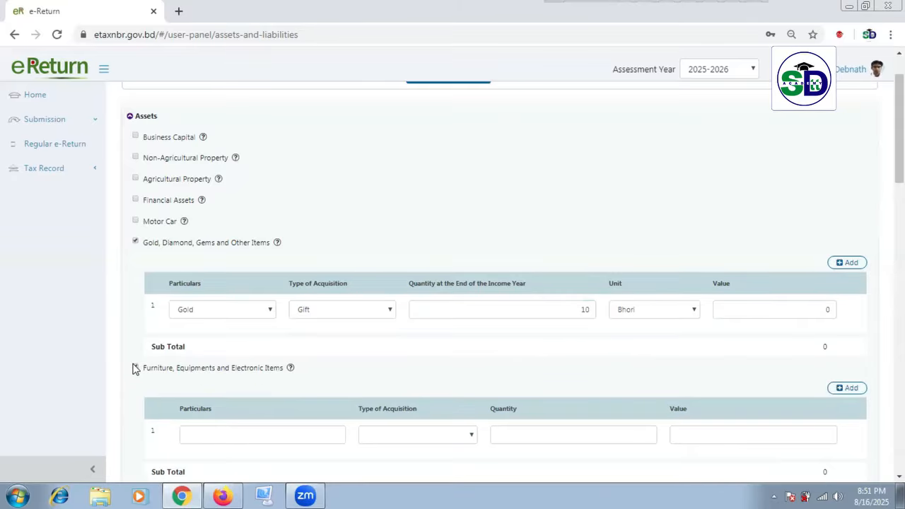
scroll(158, 368, "down", 1)
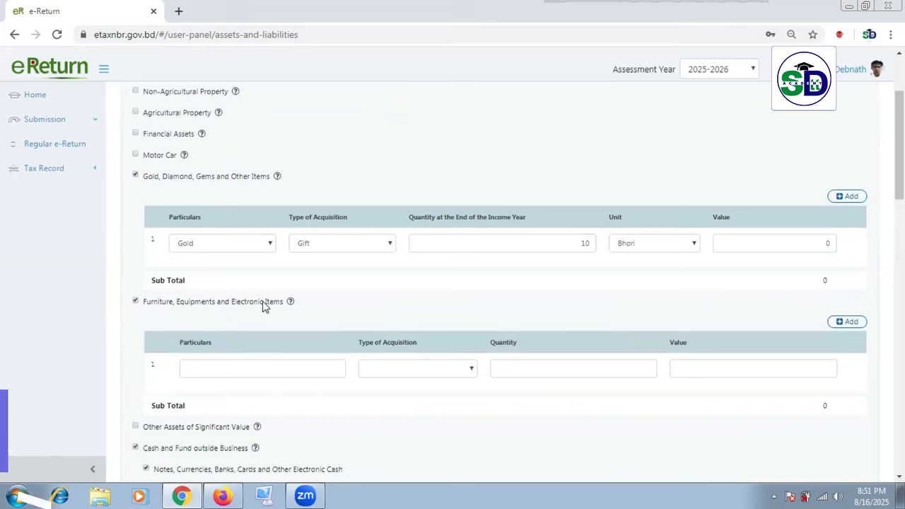
left_click(278, 371)
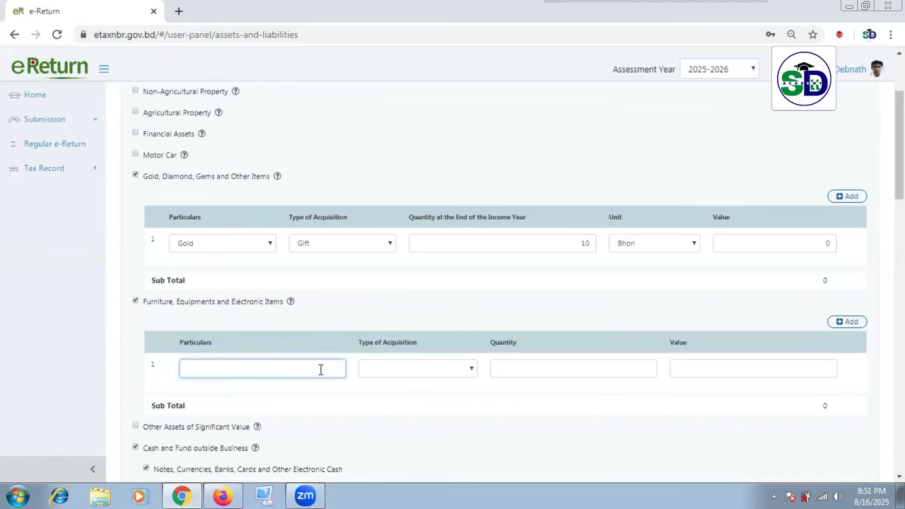
left_click(453, 370)
left_click(281, 368)
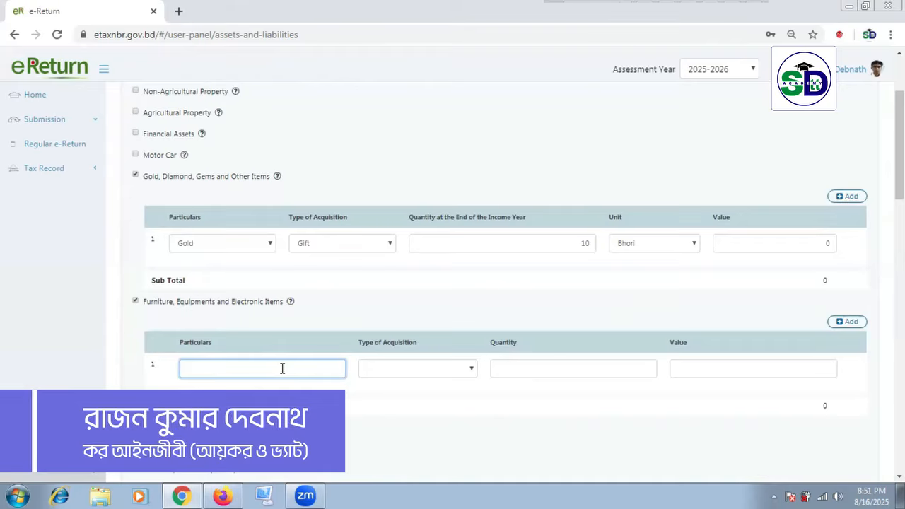
left_click(849, 322)
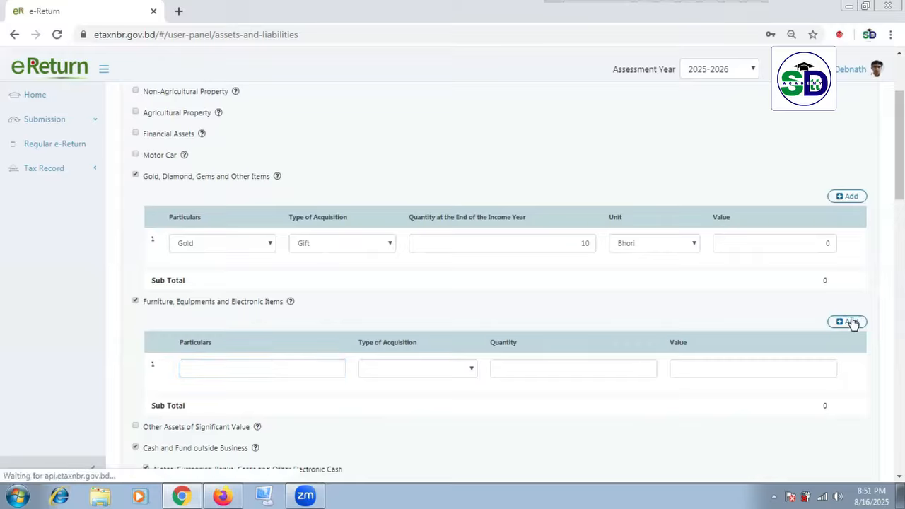
Step: Enter furniture 'Almari, Cot,' as Gift, quantity 5, value 0, and save the draft
left_click(307, 368)
type("Almari, Cot, Waredrobe, othes")
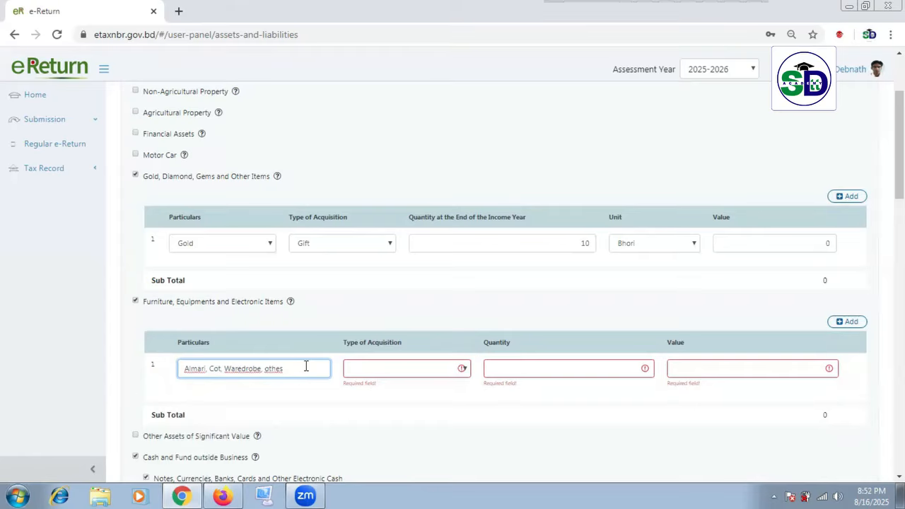
left_click(419, 369)
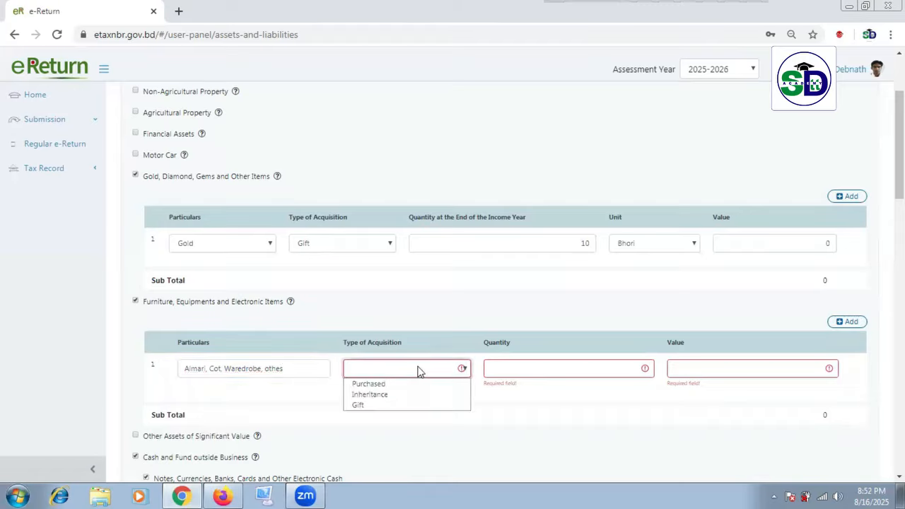
left_click(383, 406)
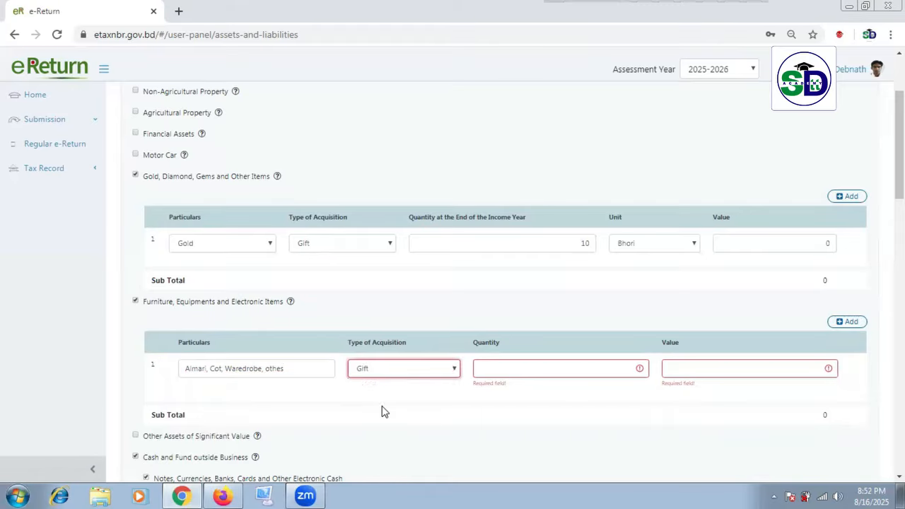
left_click(419, 372)
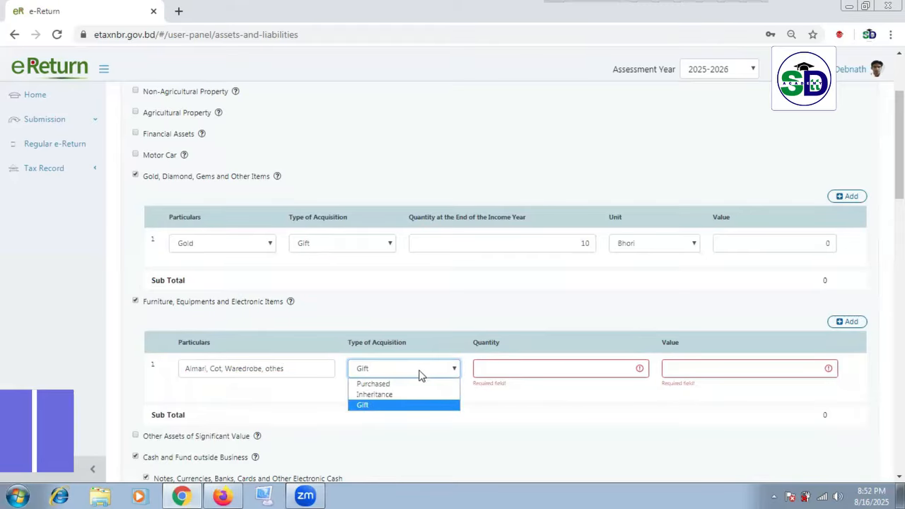
left_click(397, 405)
left_click(566, 368)
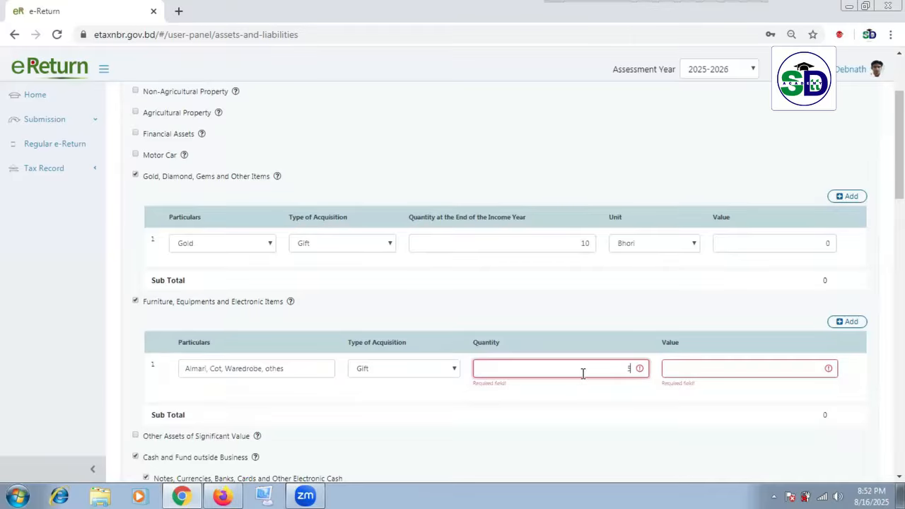
left_click(787, 369)
type("0")
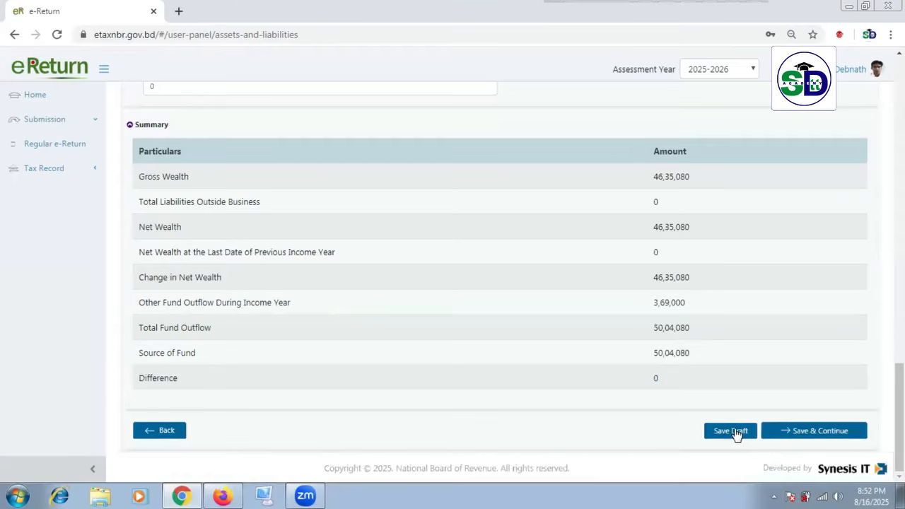
left_click(721, 430)
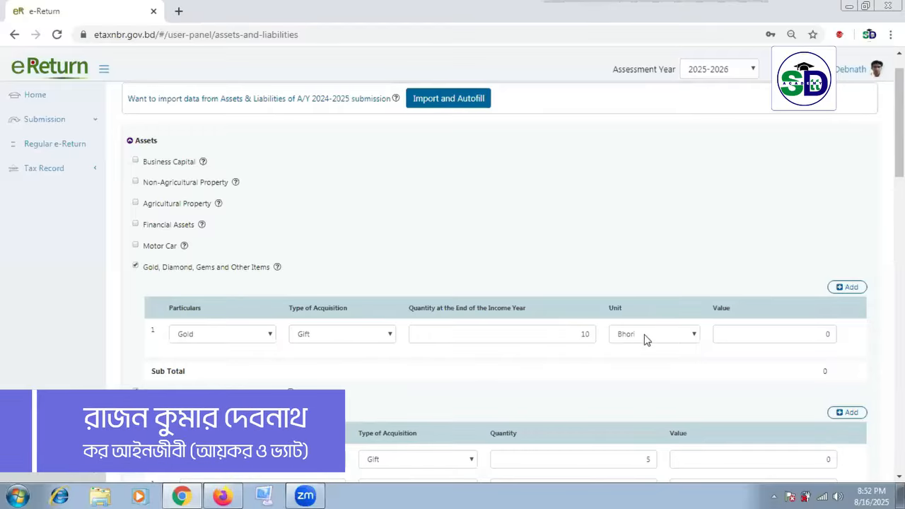
scroll(645, 337, "down", 3)
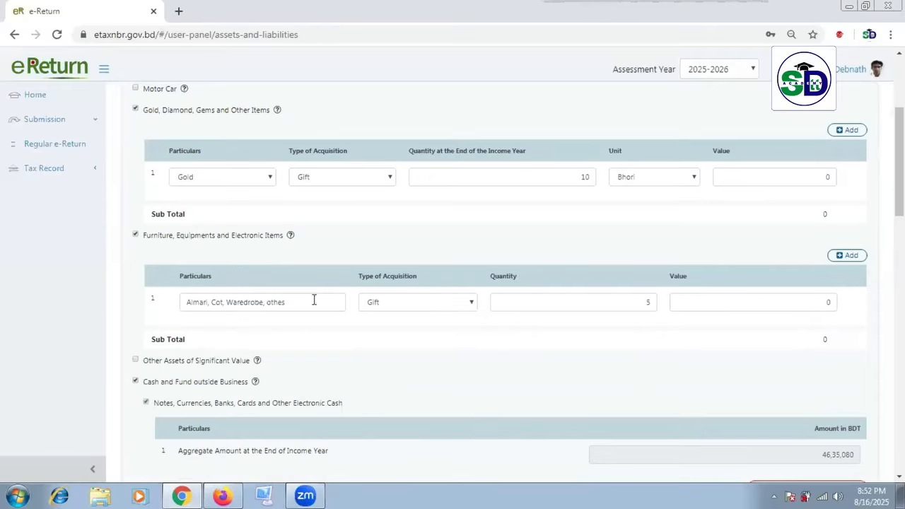
Step: Add a second furniture row 'TV Freze', Gift, quantity 2, value 0
left_click(849, 255)
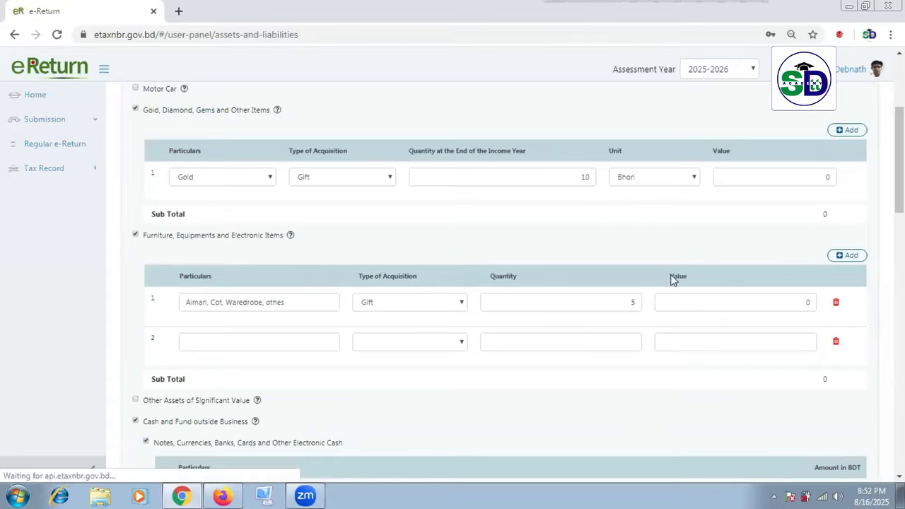
left_click(257, 349)
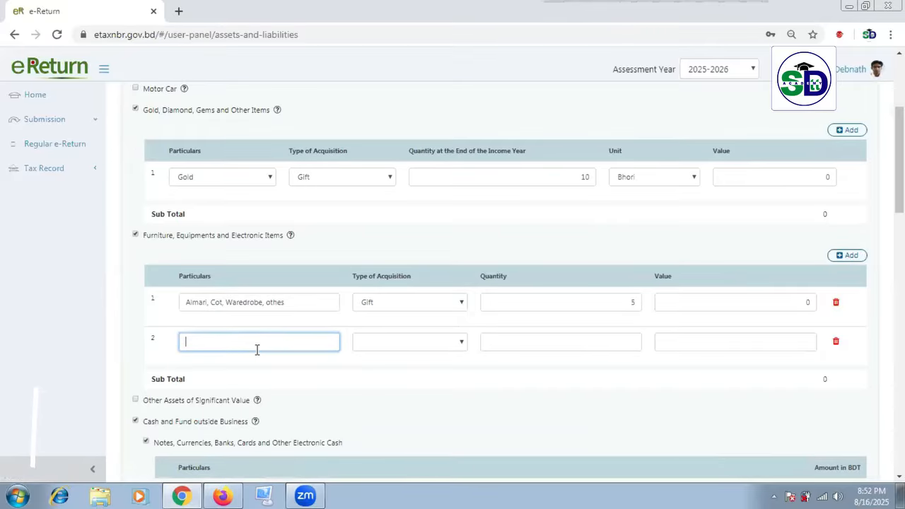
type("TV")
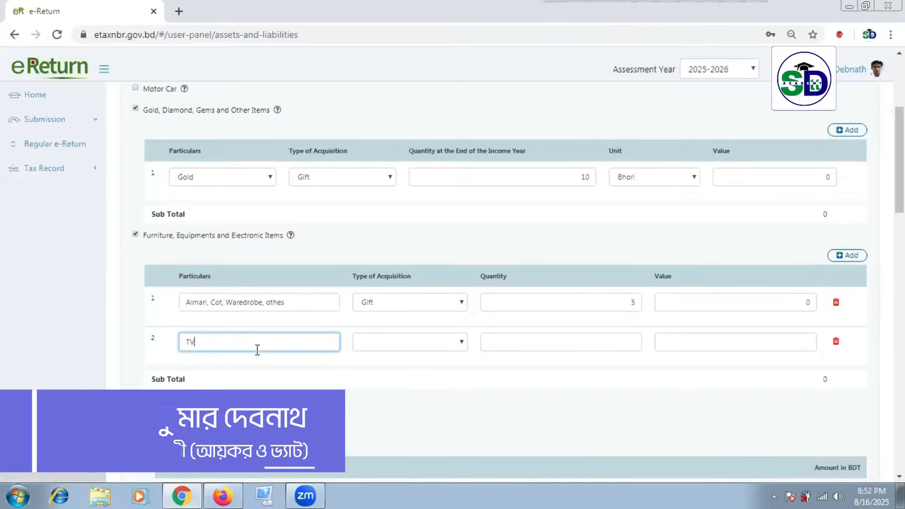
type(" Freze")
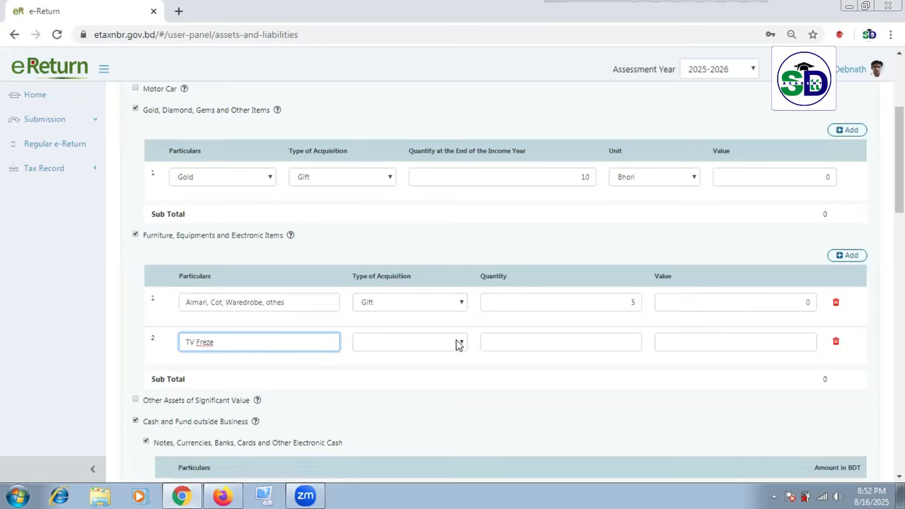
left_click(461, 344)
left_click(405, 378)
left_click(558, 345)
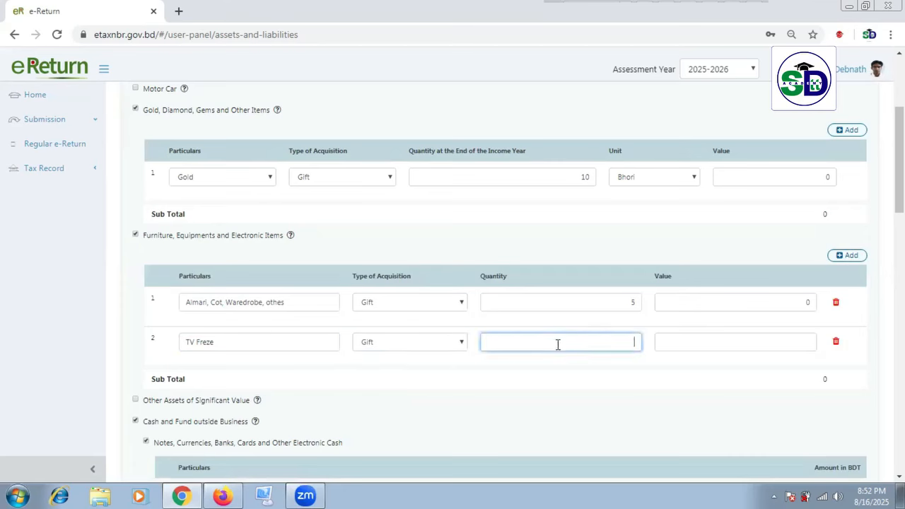
type("2")
left_click(789, 343)
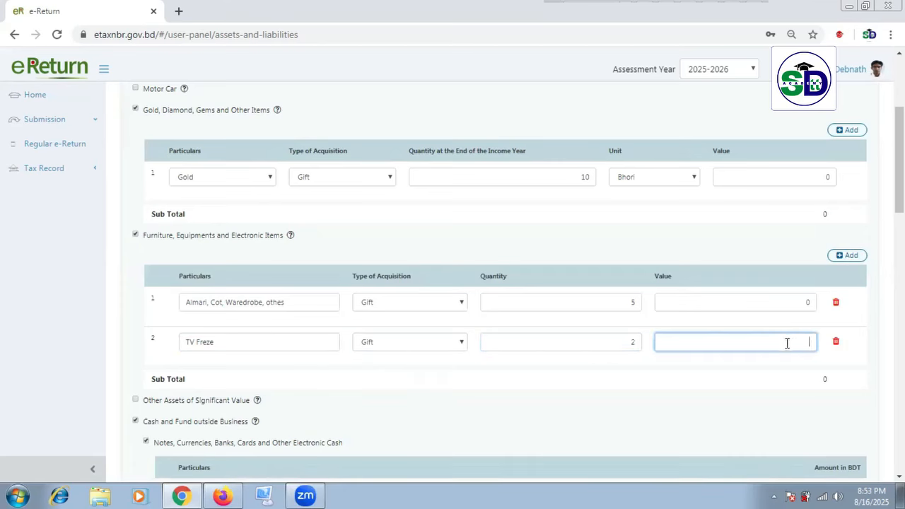
left_click(754, 400)
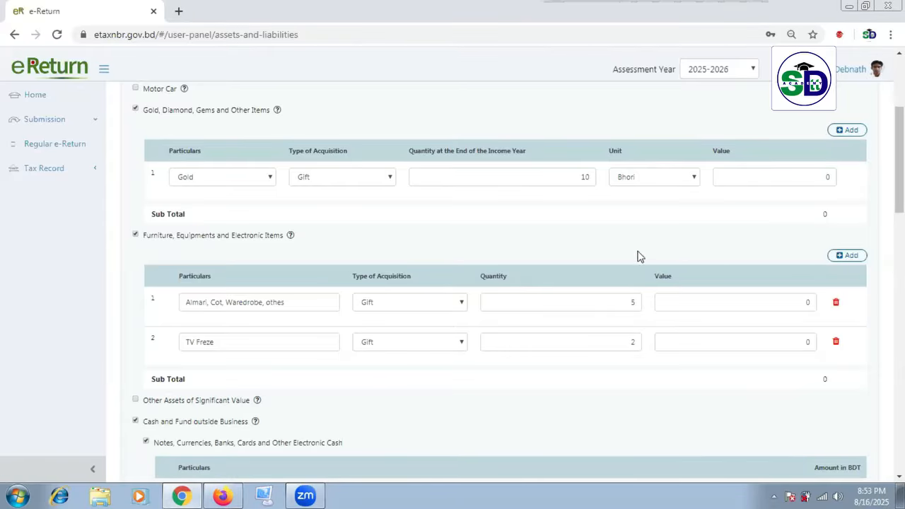
scroll(639, 257, "down", 15)
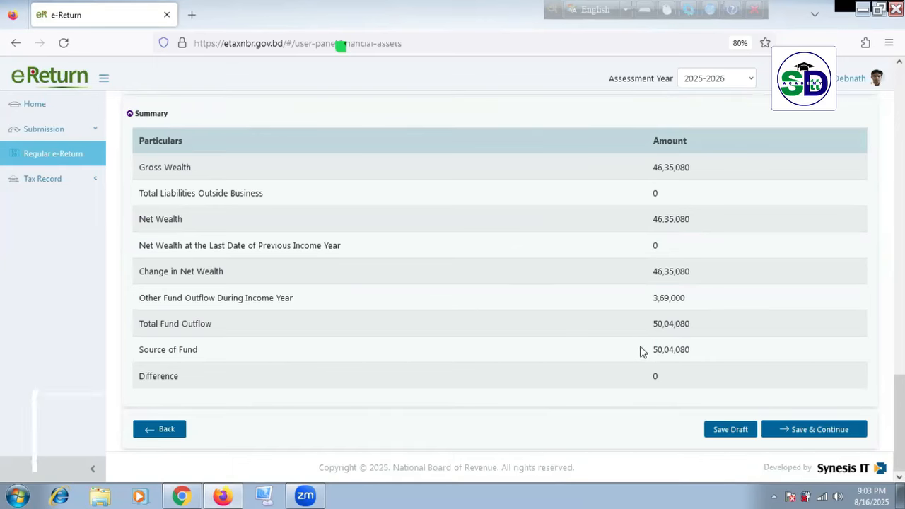
Step: Change the bank balance to 1,00,000 and check the Summary Difference of 45,35,080
scroll(640, 350, "up", 15)
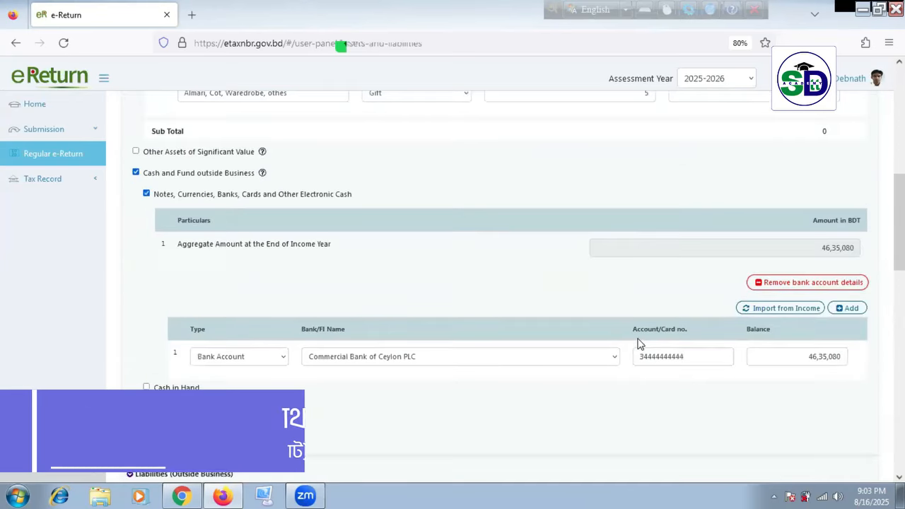
left_click(694, 250)
left_click(307, 262)
left_click(676, 252)
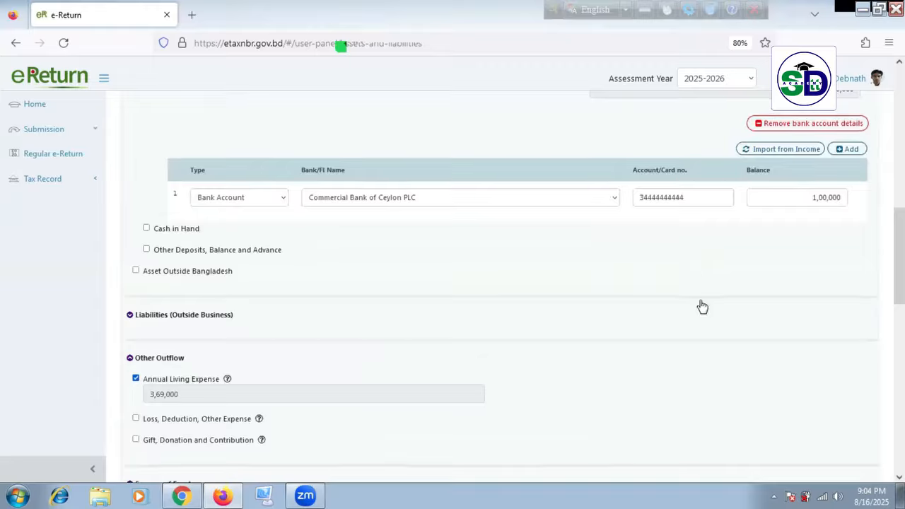
scroll(707, 311, "down", 8)
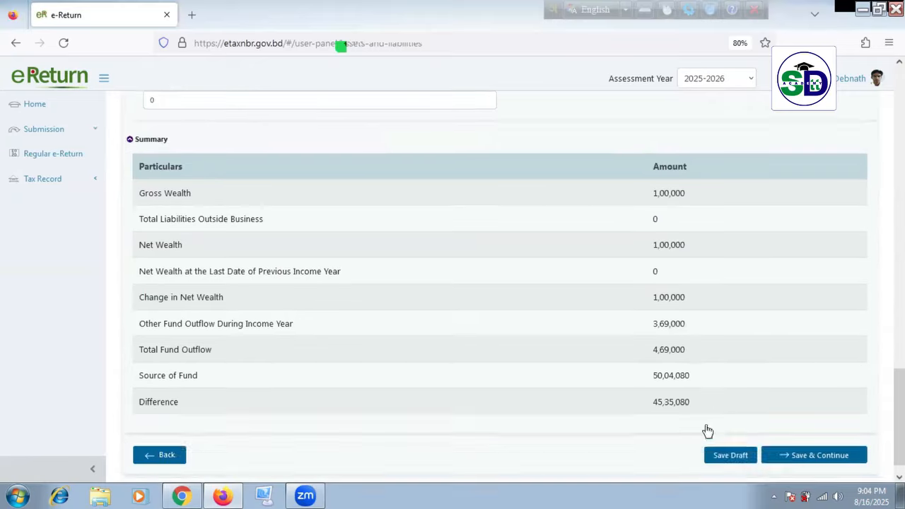
scroll(709, 431, "down", 1)
left_click_drag(656, 377, 701, 380)
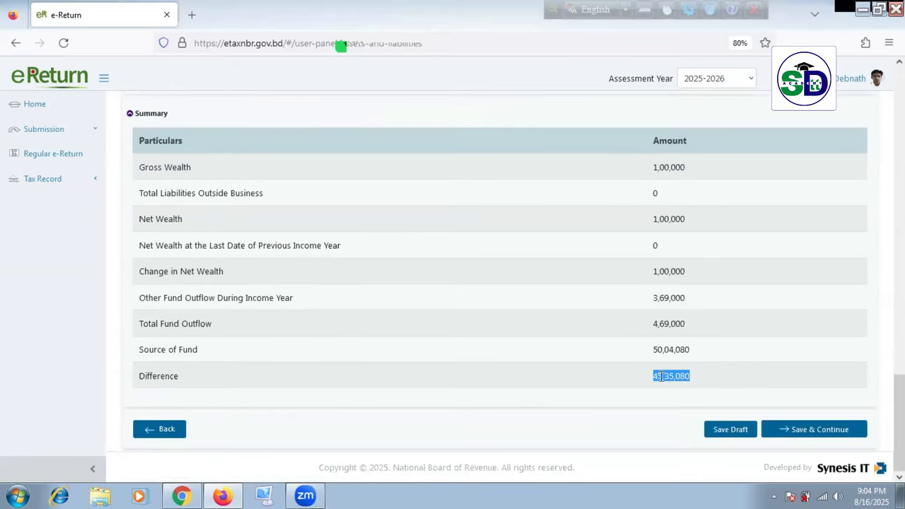
scroll(613, 358, "up", 15)
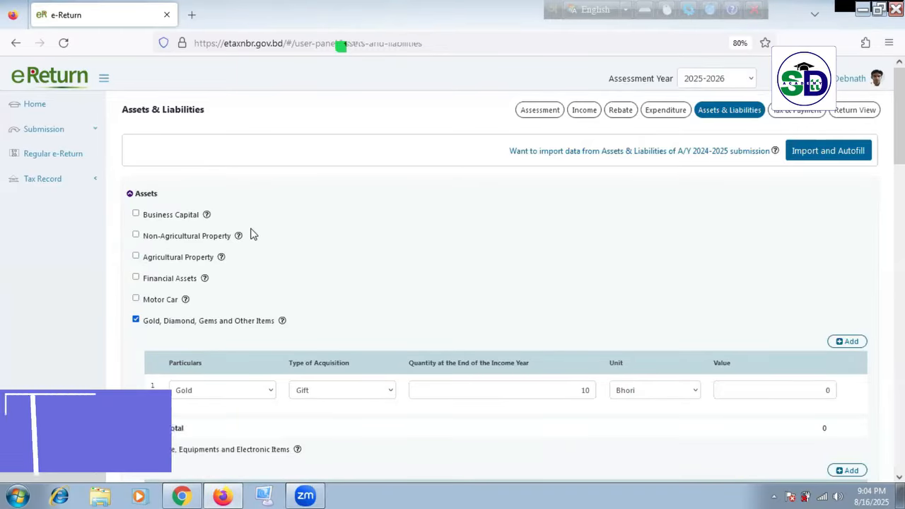
Step: Add a Non-Agricultural Property at 'Muja: Dhaka' acquired as Purchased
left_click(138, 235)
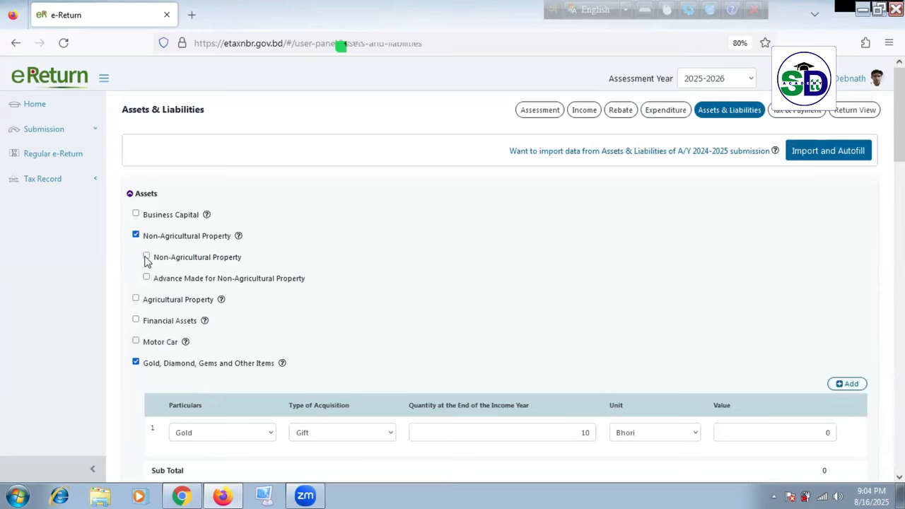
left_click(147, 257)
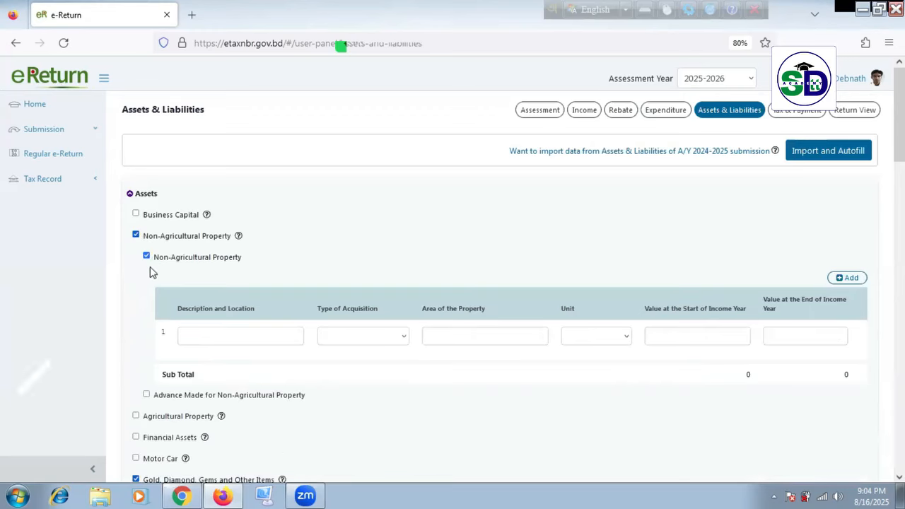
left_click(302, 331)
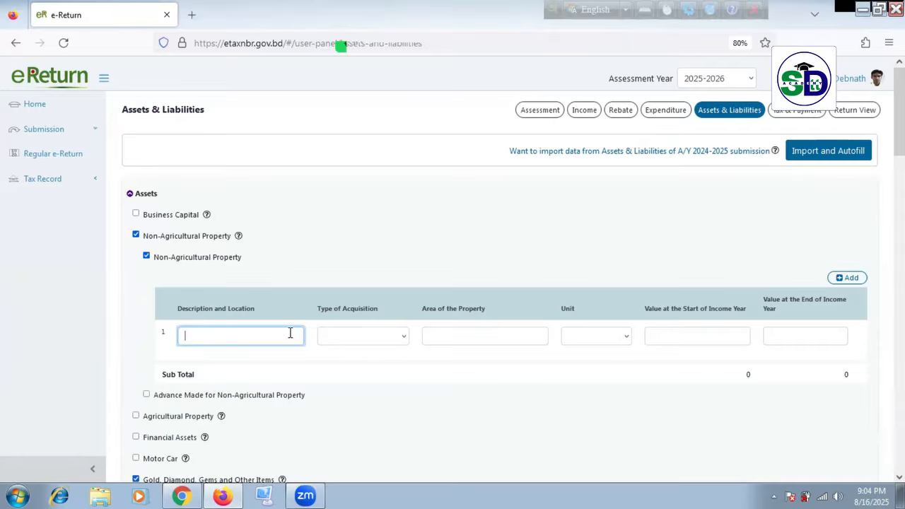
type("Muja:")
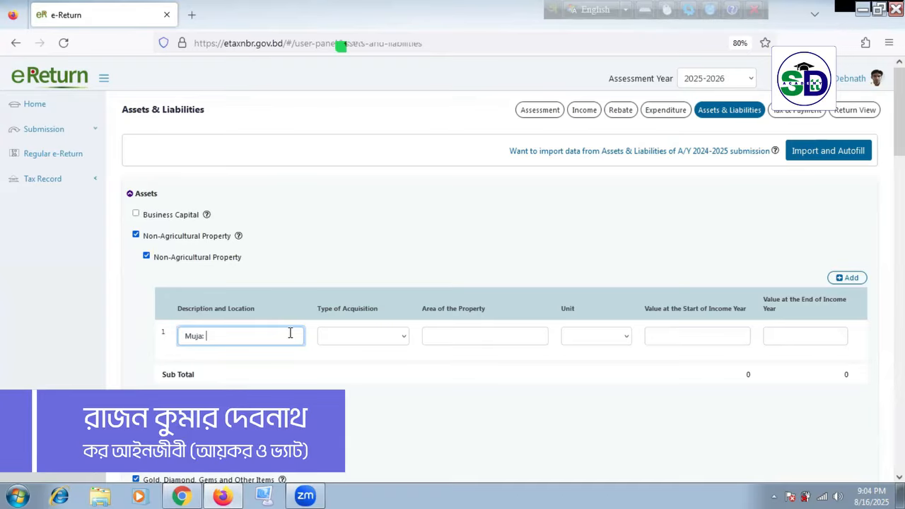
type(" Dhaka")
left_click(404, 335)
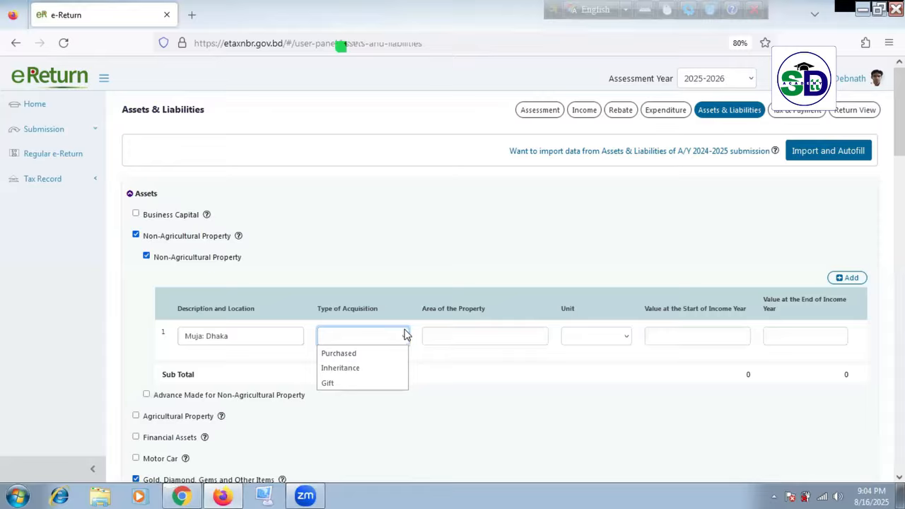
left_click(359, 354)
left_click(394, 345)
left_click(364, 354)
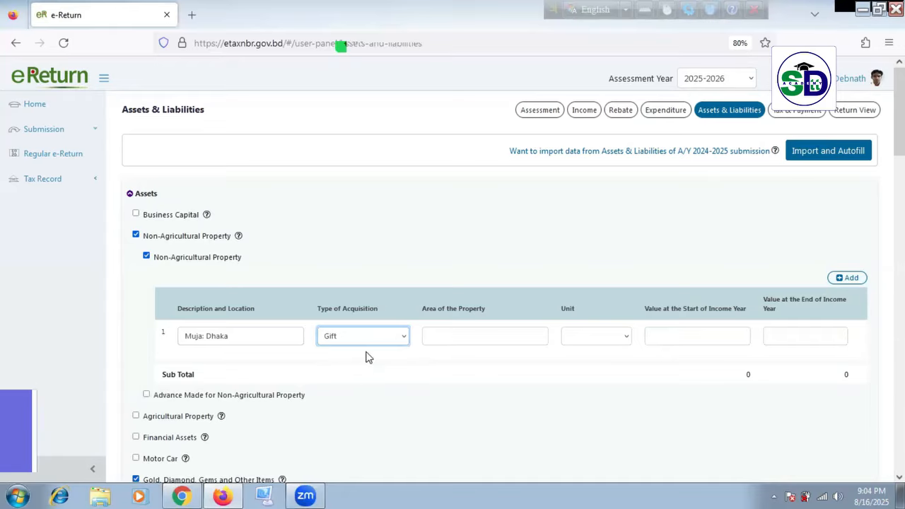
Step: Set the property's area unit to decimal and its start value to 2000000
left_click(479, 336)
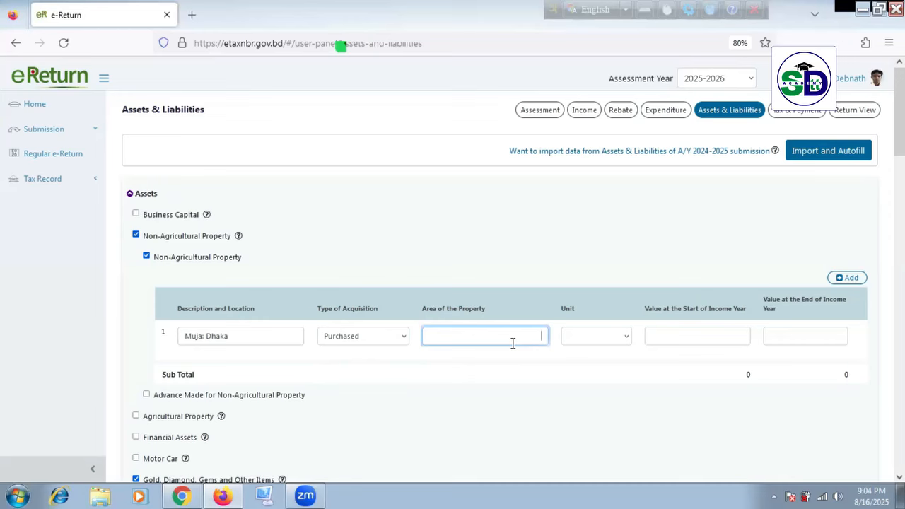
left_click(365, 336)
left_click(369, 352)
left_click(596, 338)
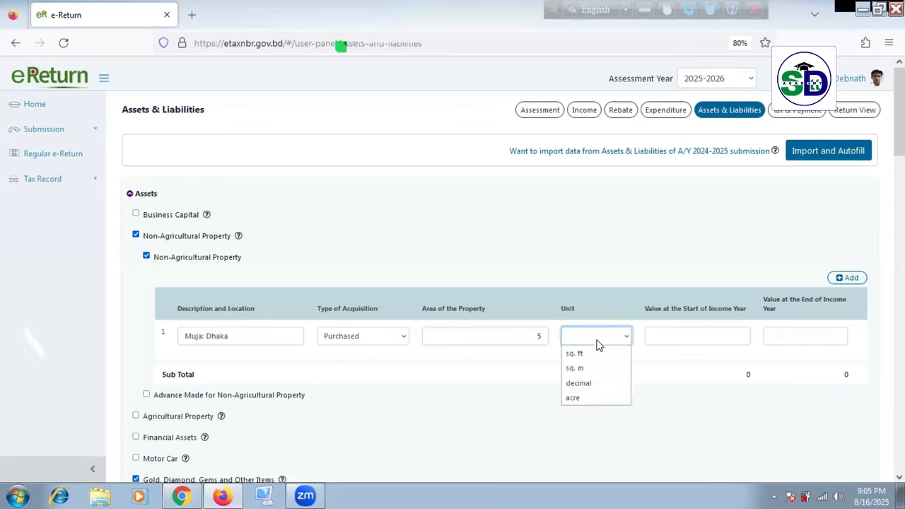
left_click(578, 384)
key("Tab")
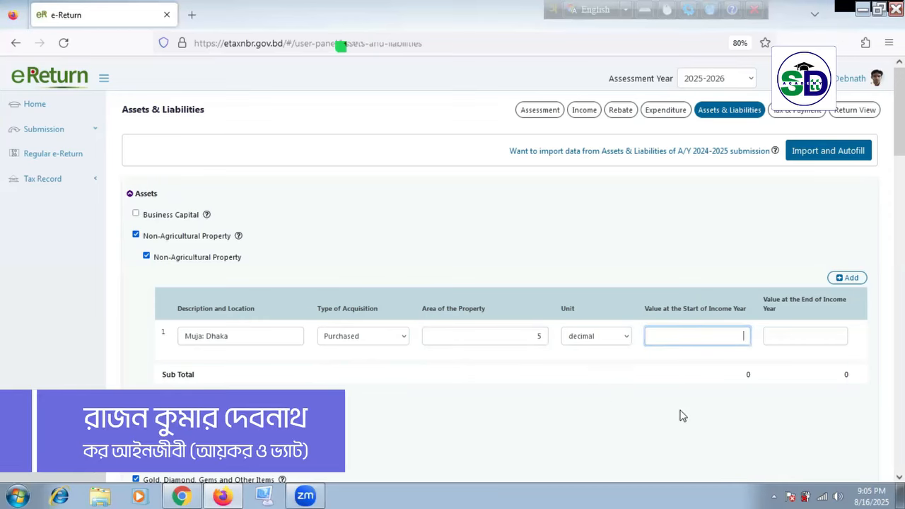
type("2000000")
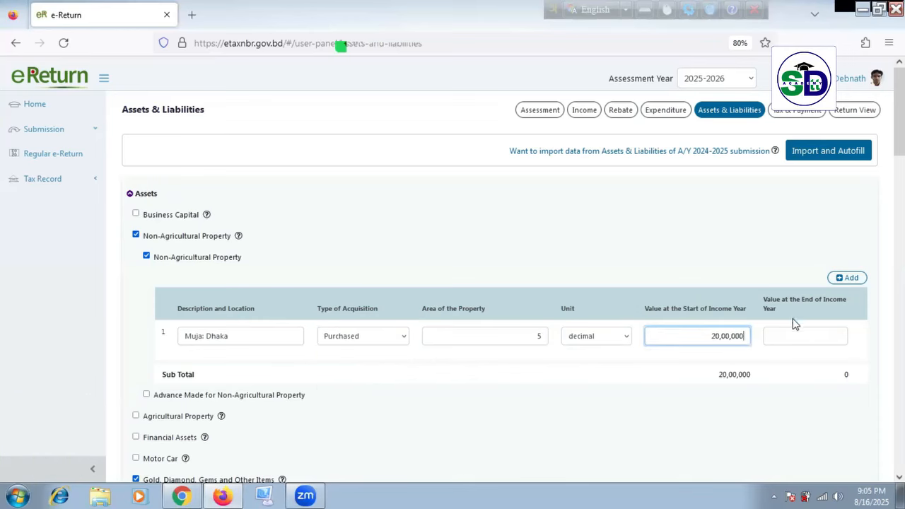
Step: Copy 20,00,000 into the property's end-of-income-year value
left_click(819, 335)
key("shift+Tab")
key("ctrl+c")
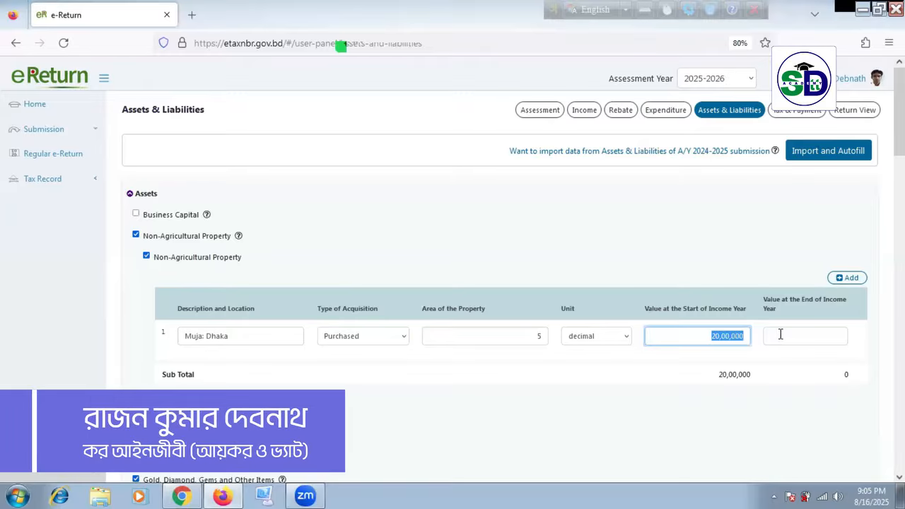
left_click(781, 335)
key("ctrl+v")
left_click(687, 424)
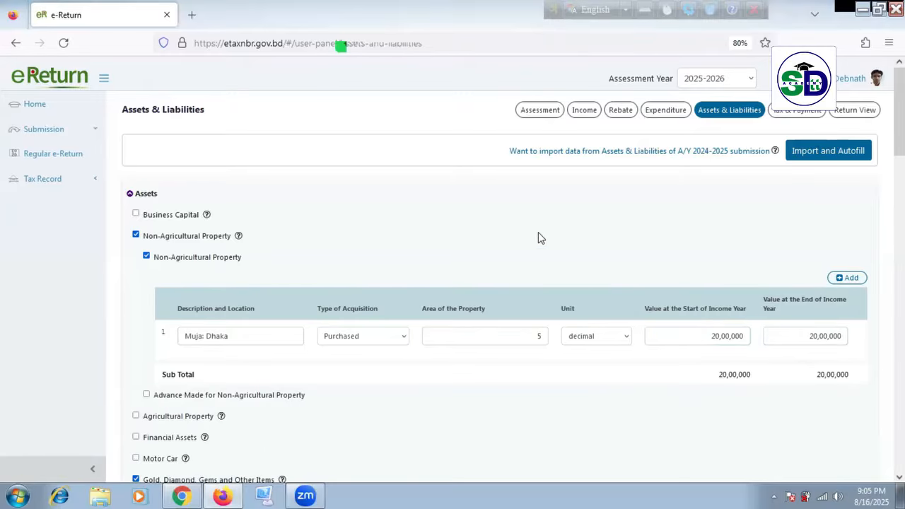
scroll(574, 272, "down", 1)
scroll(574, 272, "down", 3)
scroll(549, 269, "up", 3)
scroll(485, 295, "down", 3)
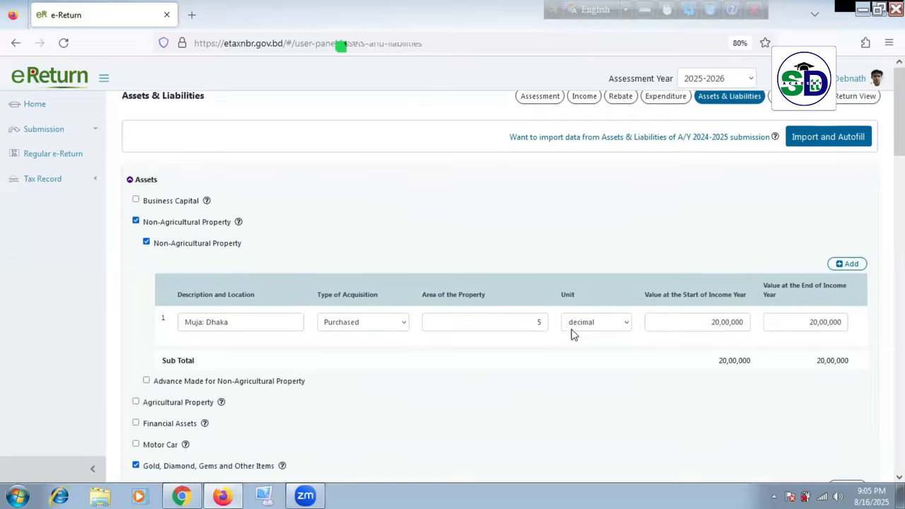
scroll(820, 366, "down", 4)
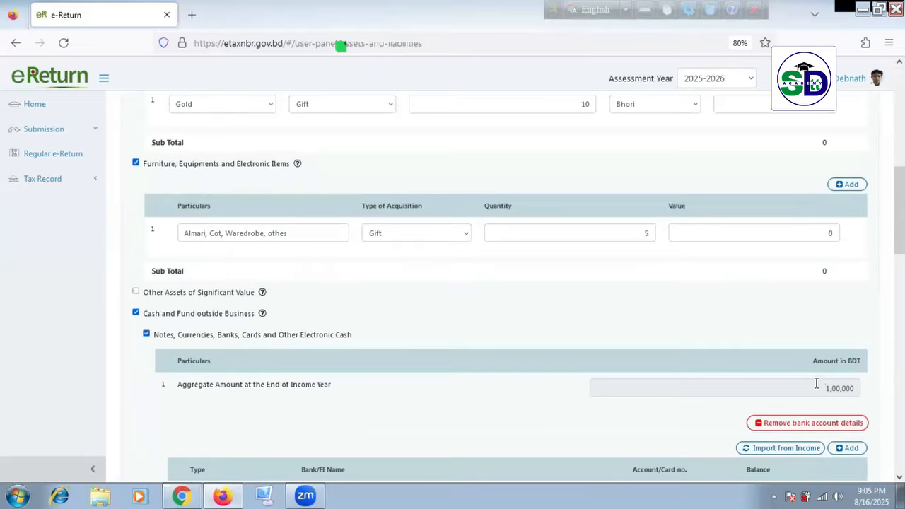
scroll(817, 383, "up", 5)
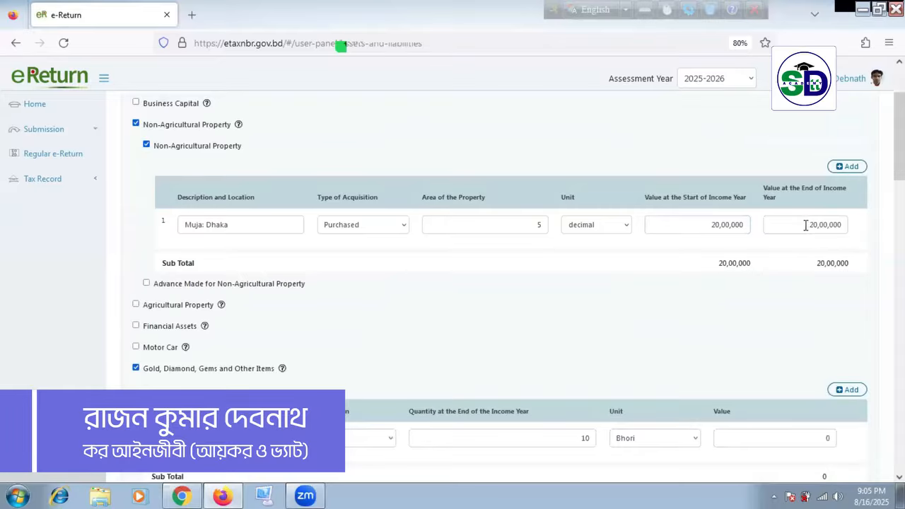
scroll(799, 262, "down", 15)
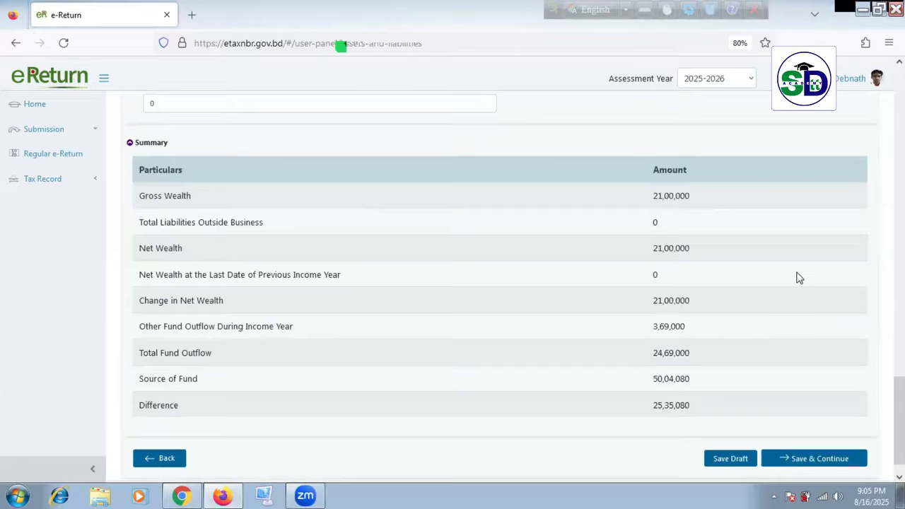
left_click_drag(652, 409, 711, 413)
scroll(783, 285, "up", 5)
scroll(788, 290, "up", 6)
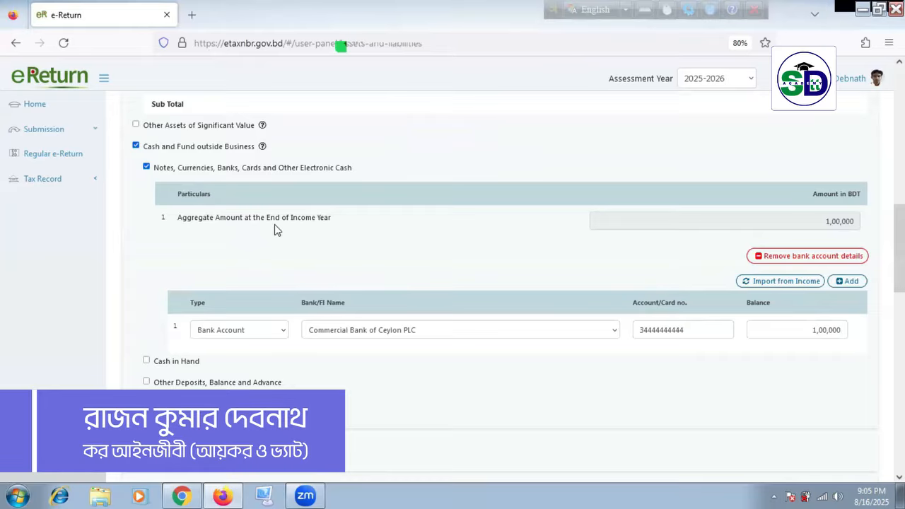
scroll(595, 296, "up", 2)
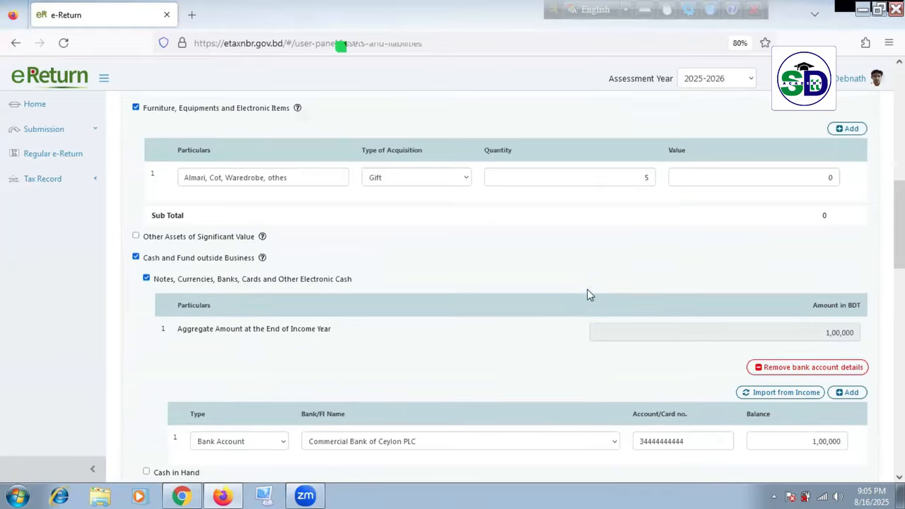
scroll(703, 258, "up", 7)
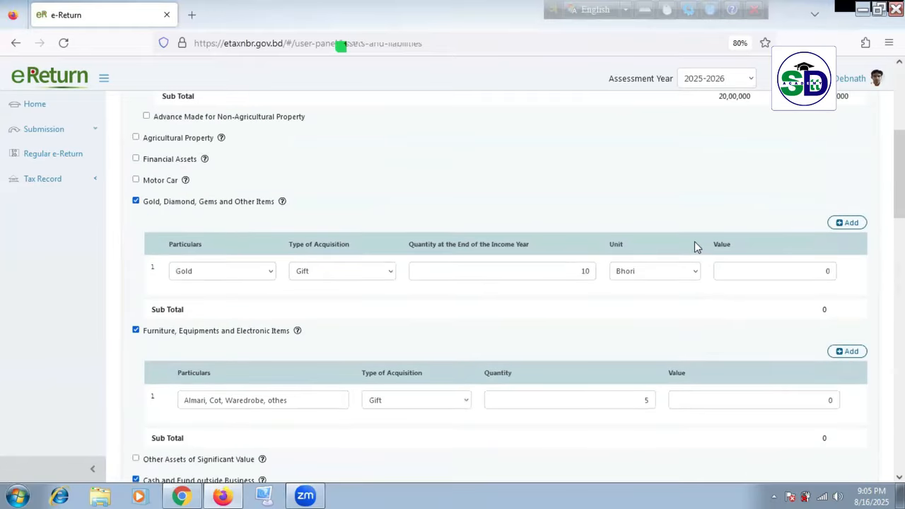
scroll(504, 330, "up", 2)
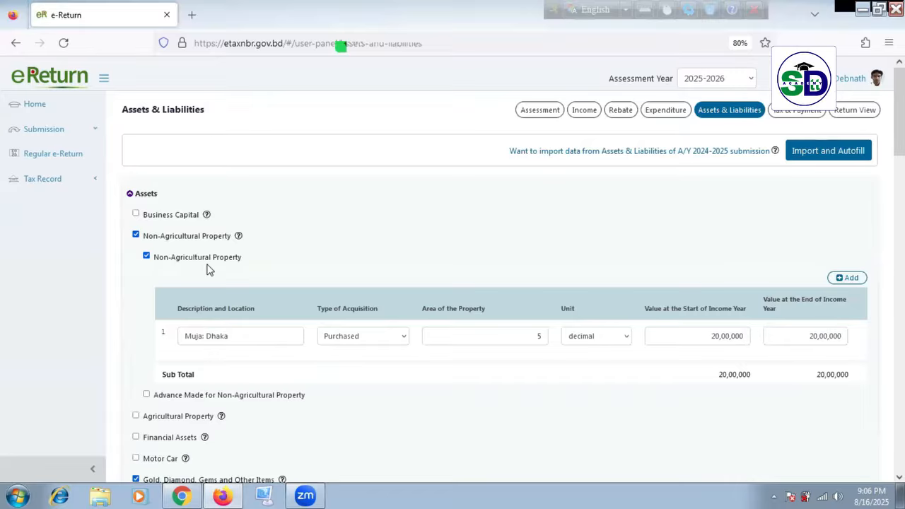
Step: Tick Financial Assets to show Sanchayapatra, Fixed Deposits, DPS and Provident Fund, leaving Agricultural Property unticked
scroll(207, 270, "down", 1)
left_click(135, 360)
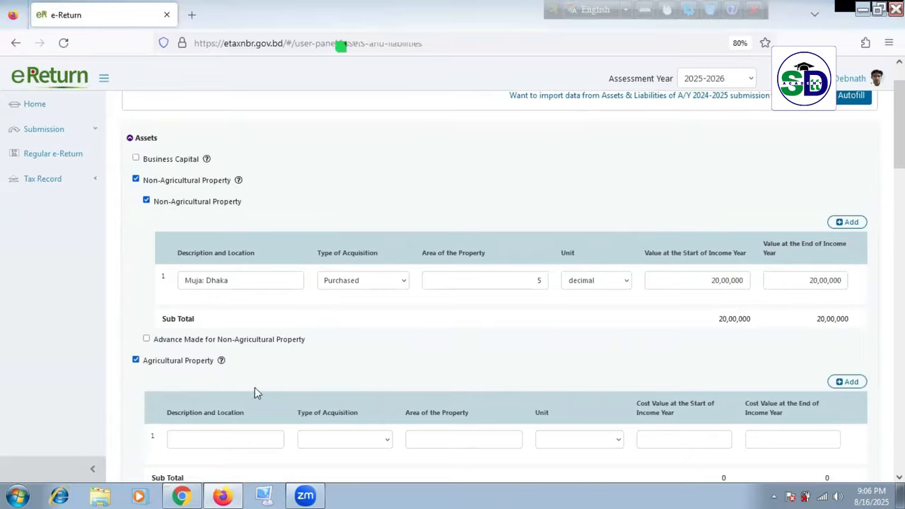
scroll(352, 394, "down", 1)
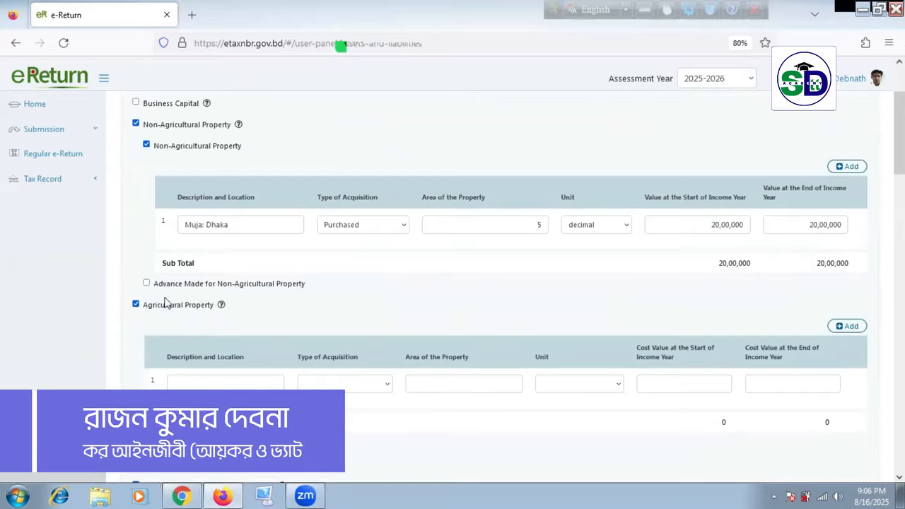
left_click(136, 305)
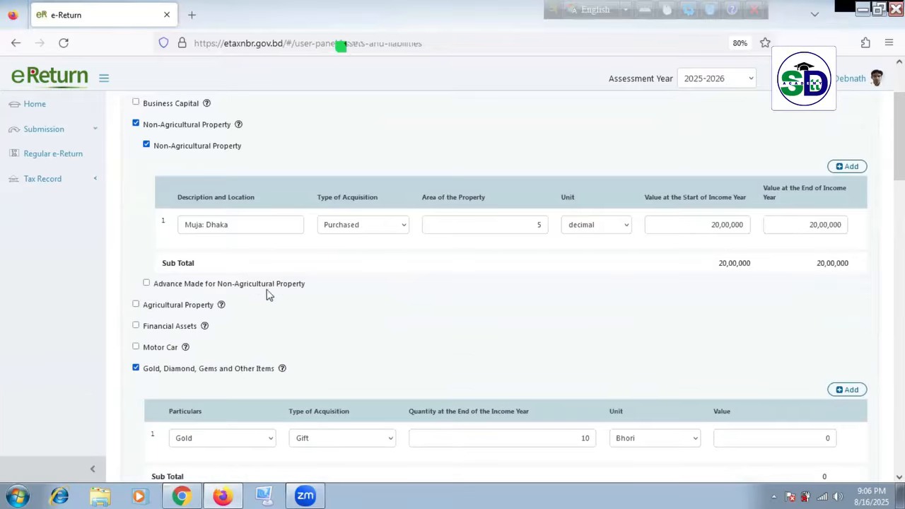
left_click(137, 327)
right_click(151, 338)
left_click(477, 345)
scroll(460, 347, "down", 1)
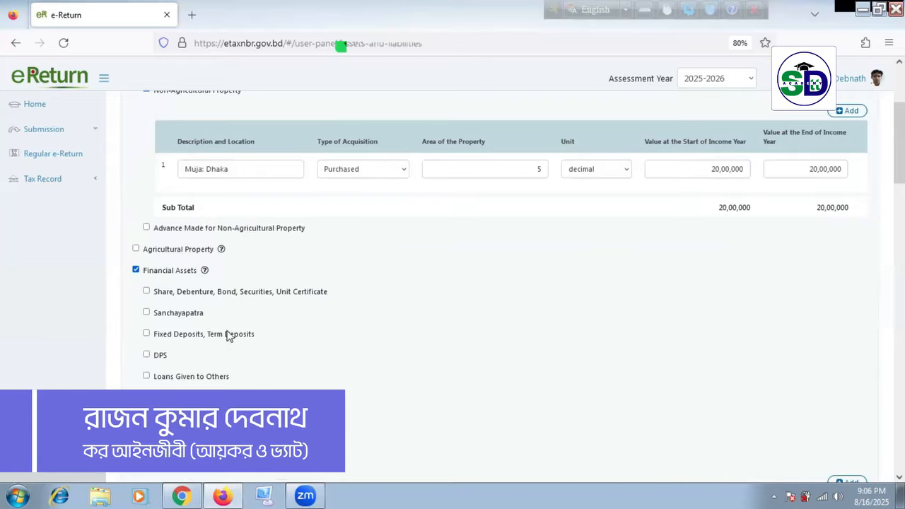
Step: Add a 3 Months Sanchayapatra entry and enter its registration number
left_click(146, 312)
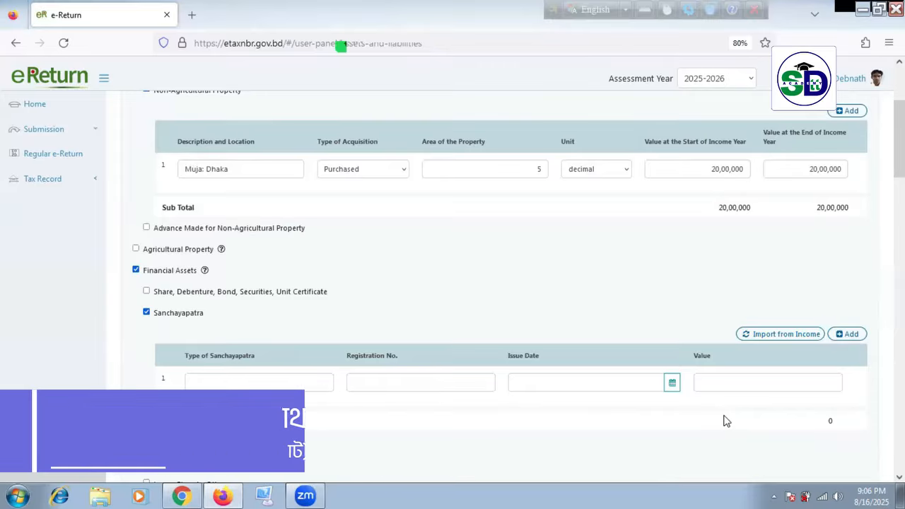
left_click(284, 380)
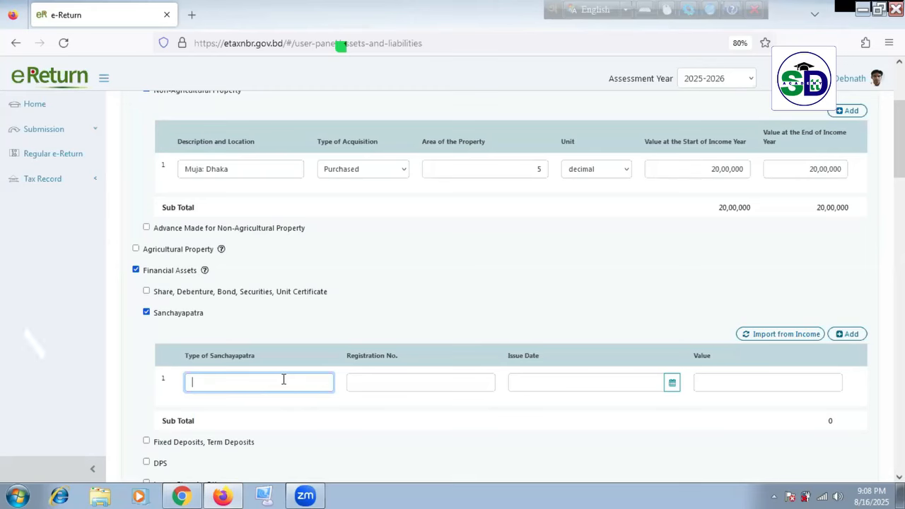
type("3 Mo")
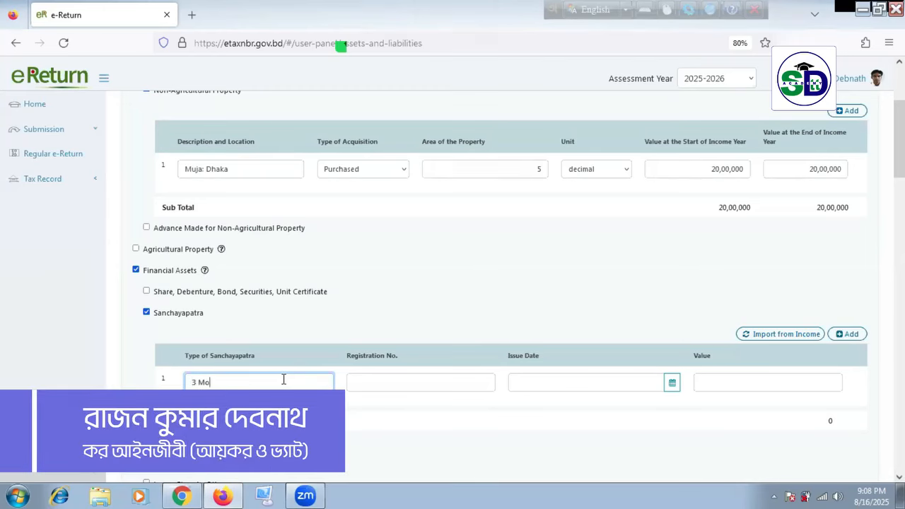
type("nths")
right_click(284, 380)
left_click(463, 388)
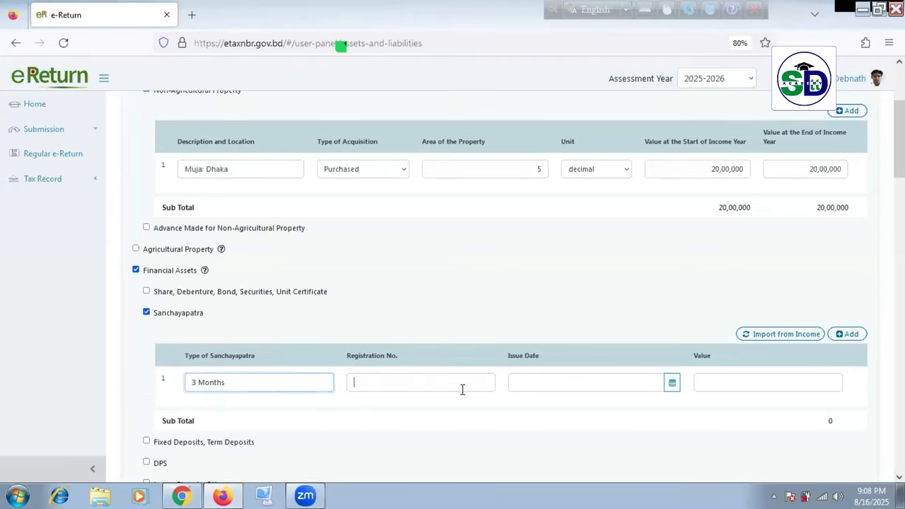
type("26/04")
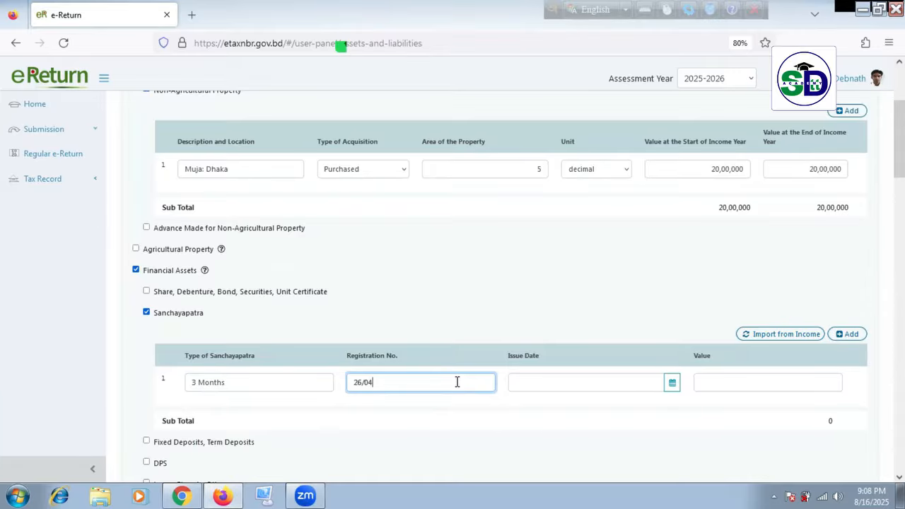
Step: Set the Sanchayapatra issue date to 26-04-2022 and its value to 2,00,000
left_click(672, 383)
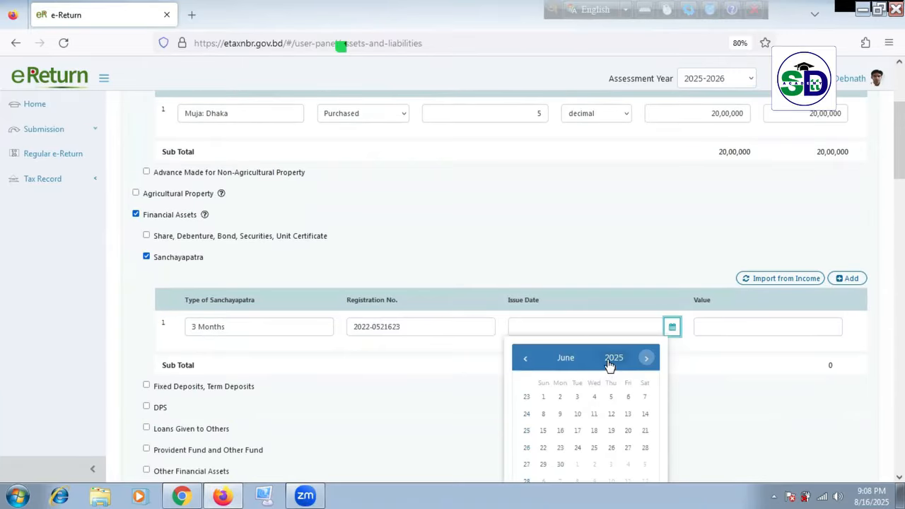
left_click(612, 359)
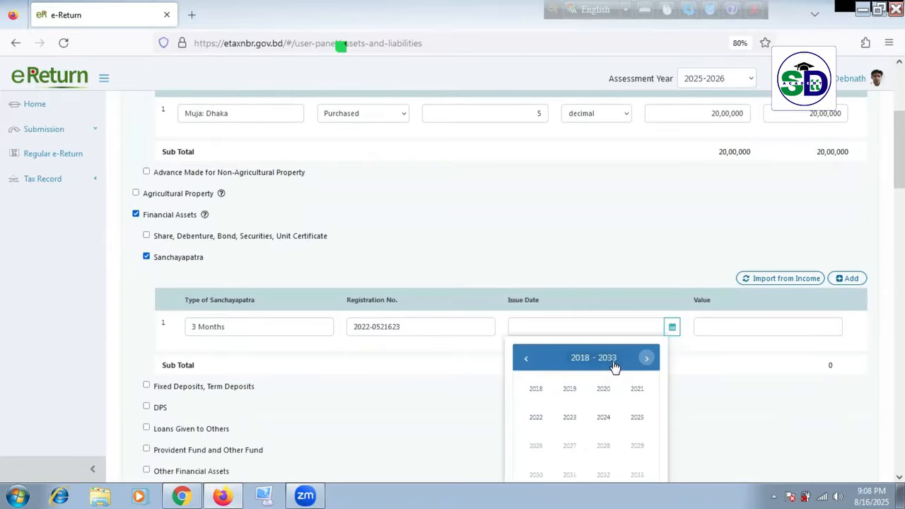
scroll(623, 371, "down", 2)
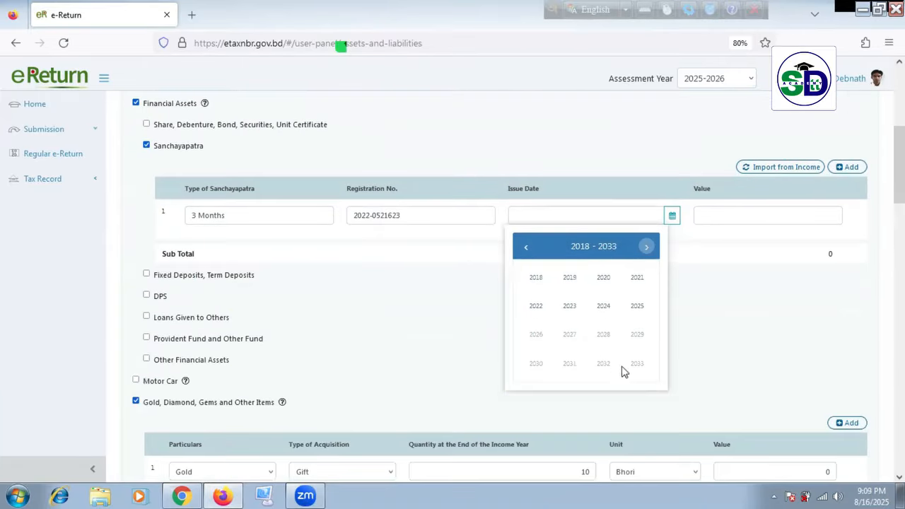
left_click(537, 306)
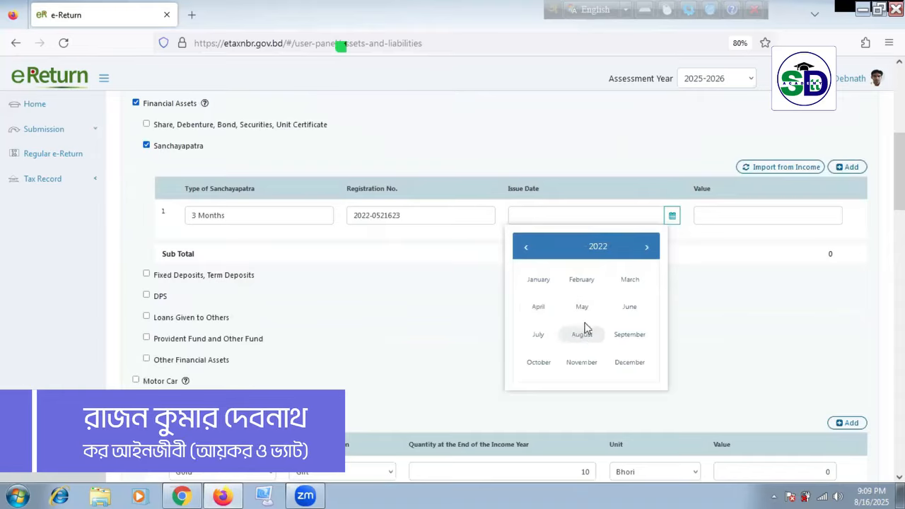
left_click(541, 311)
left_click(578, 354)
left_click(720, 216)
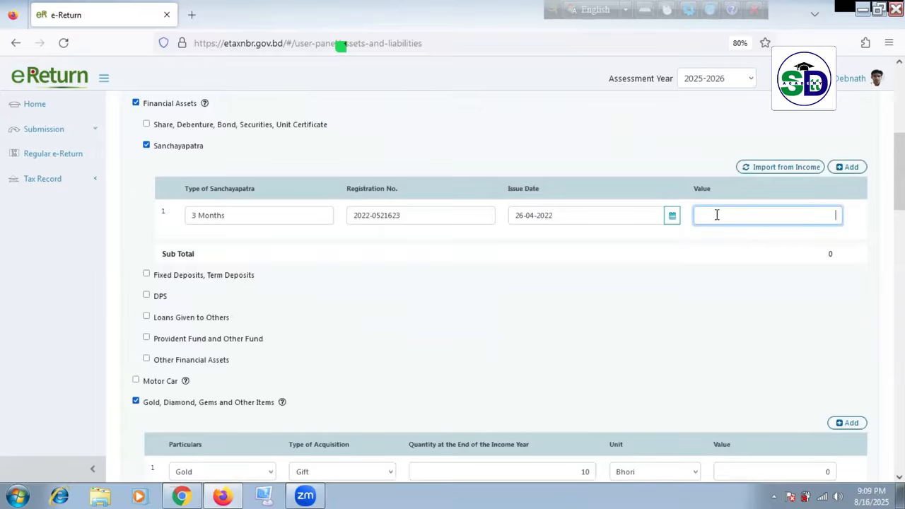
type("20000")
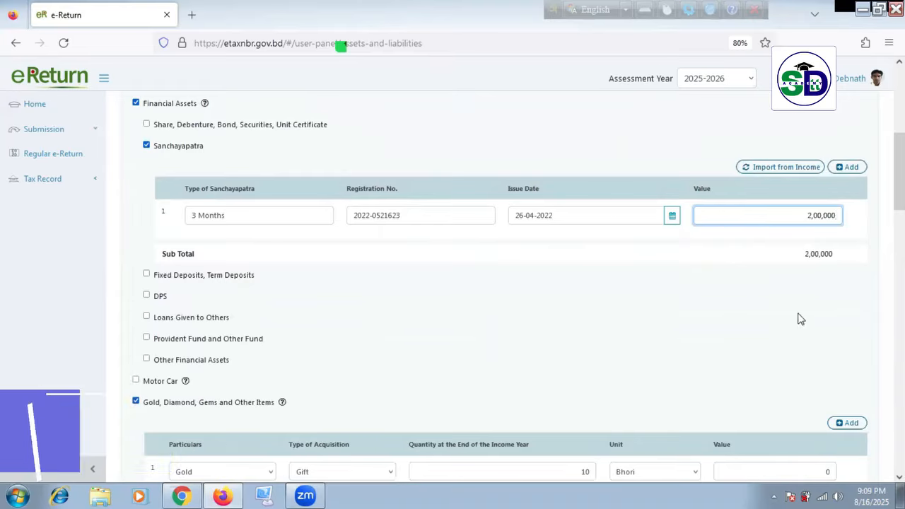
left_click(677, 284)
Step: Tick Loans Given to Others under Financial Assets
scroll(590, 292, "up", 3)
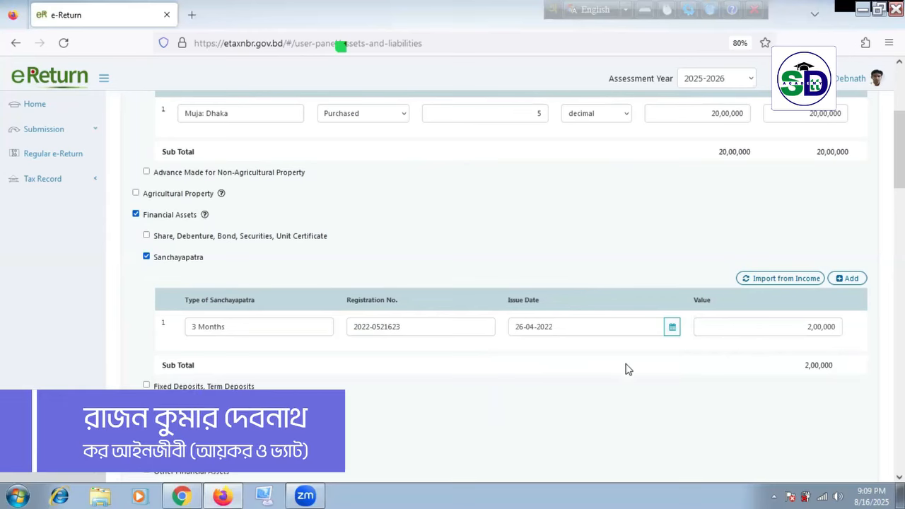
scroll(187, 380, "down", 2)
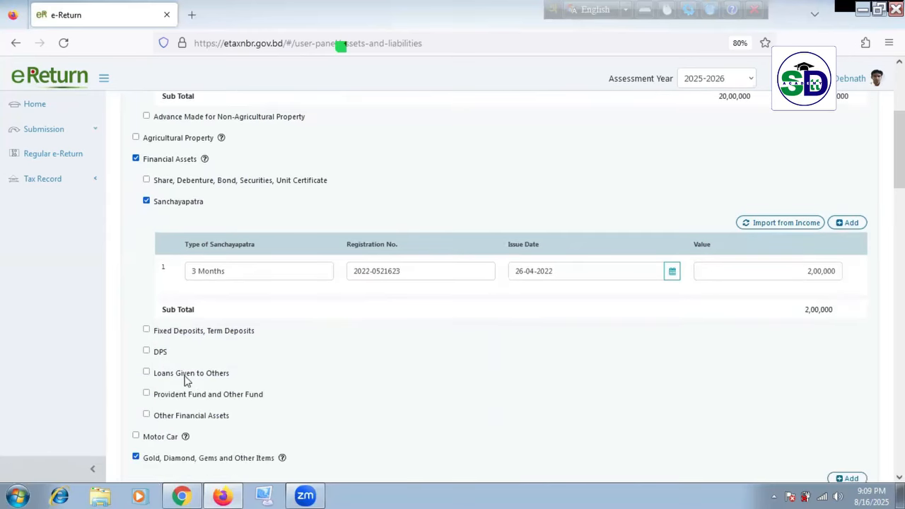
left_click(147, 372)
scroll(273, 375, "down", 2)
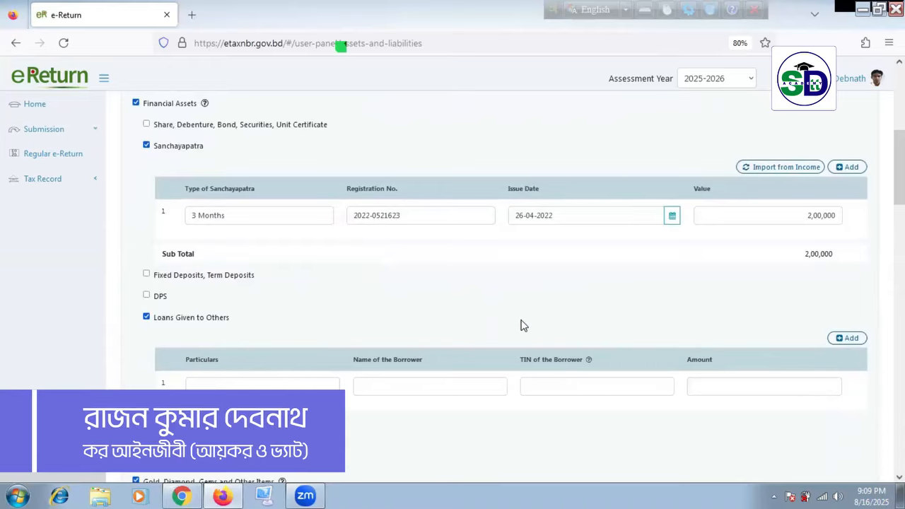
scroll(443, 307, "up", 5)
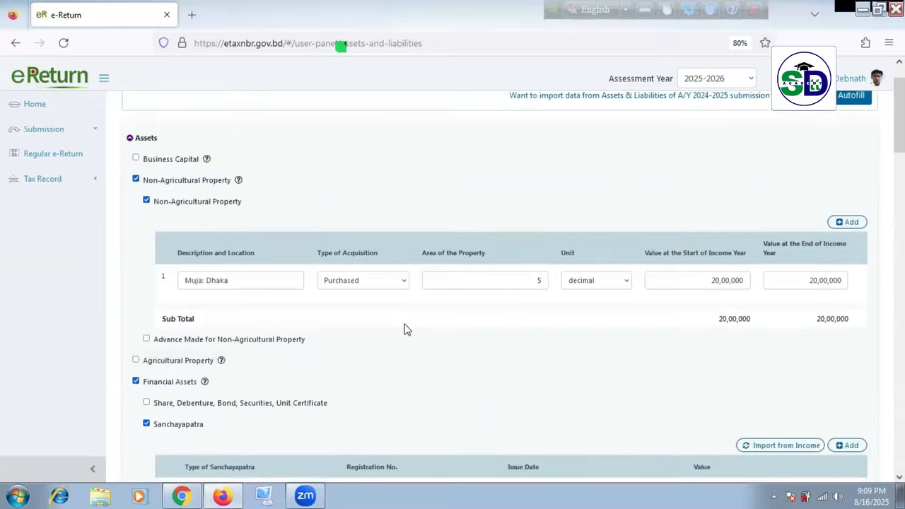
Step: Check the Sanchayapatra interest under Income from Financial Assets, then review the Assets & Liabilities Difference of 23,35,080
left_click(587, 112)
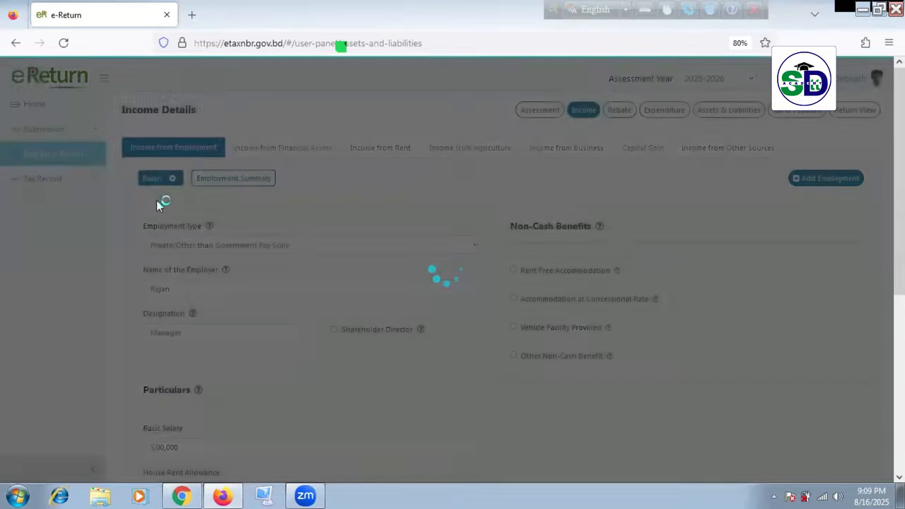
left_click(311, 152)
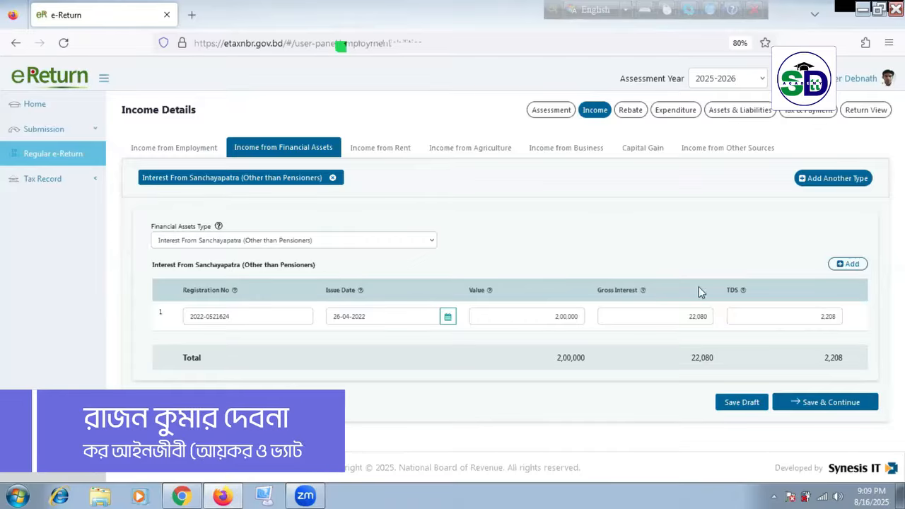
left_click(745, 111)
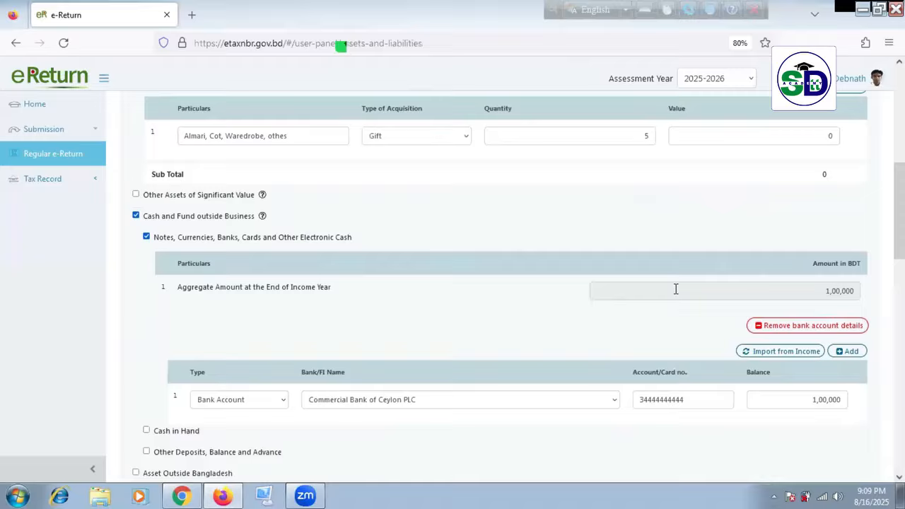
scroll(675, 285, "up", 10)
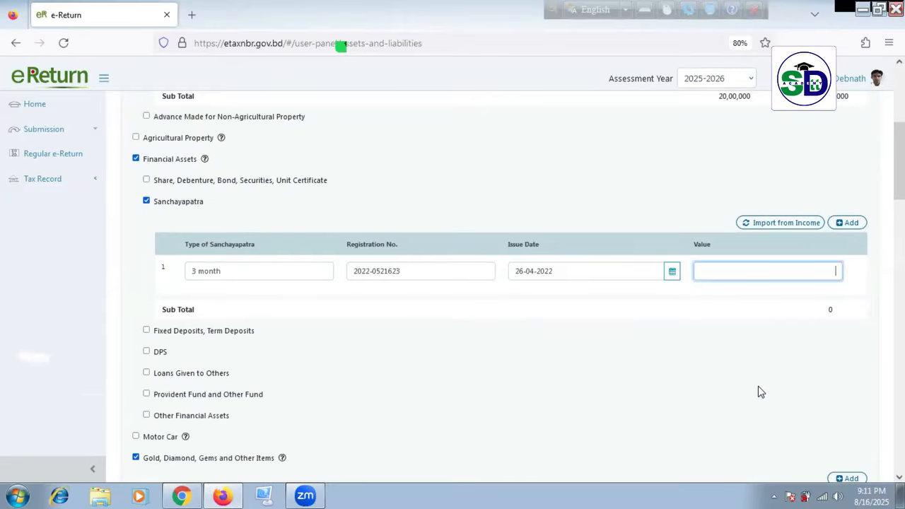
scroll(760, 392, "down", 15)
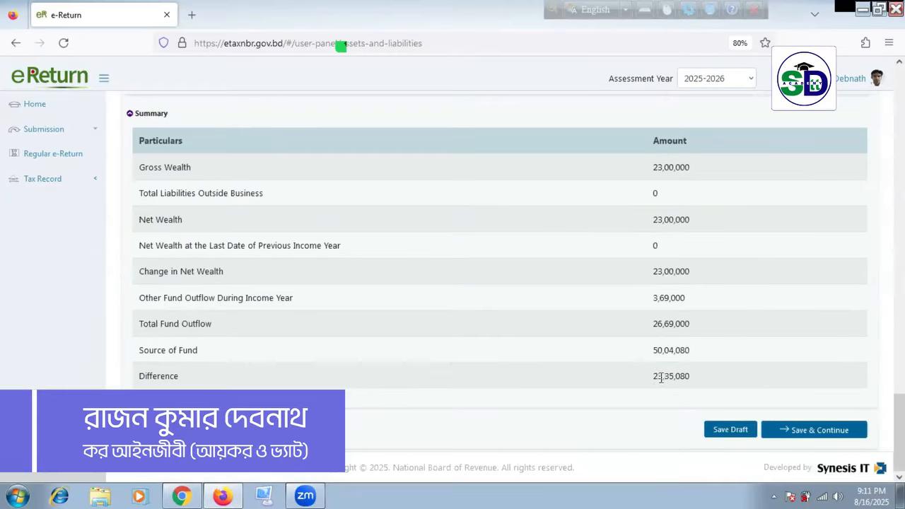
scroll(653, 377, "up", 15)
scroll(612, 345, "down", 15)
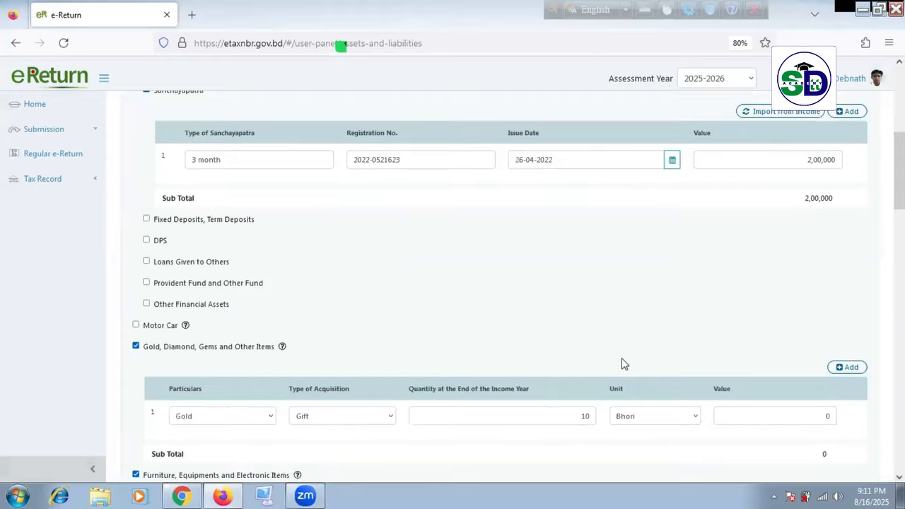
scroll(631, 375, "up", 10)
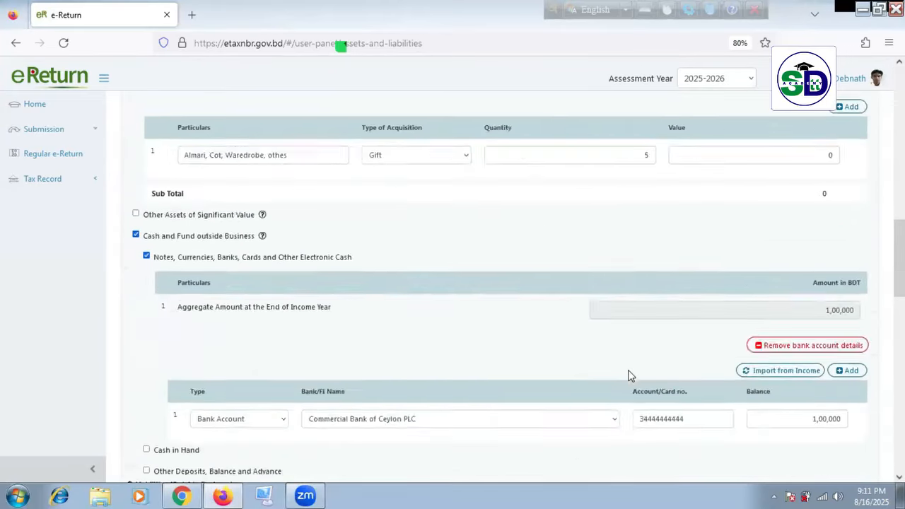
scroll(578, 356, "down", 3)
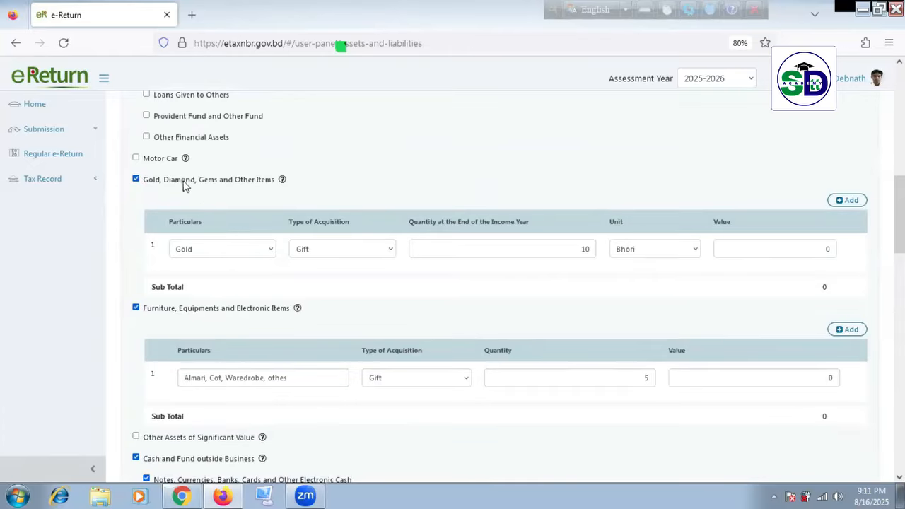
left_click(136, 159)
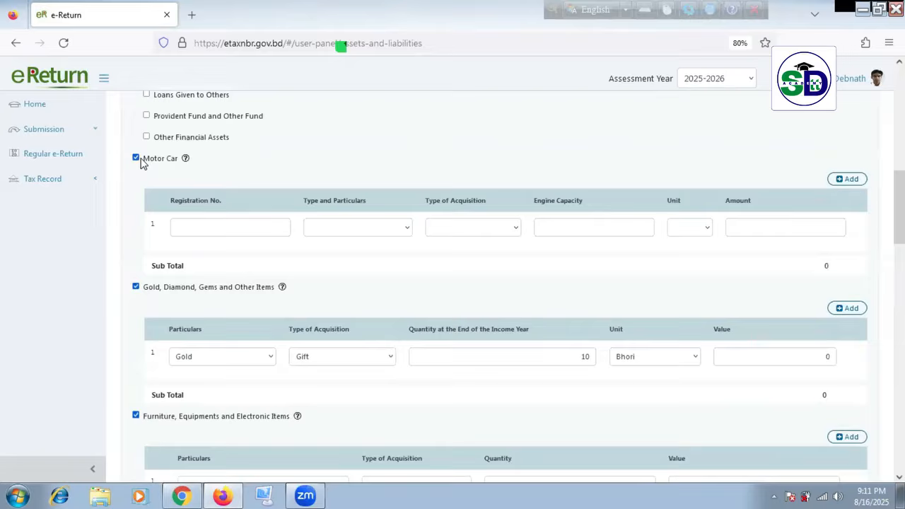
left_click(208, 224)
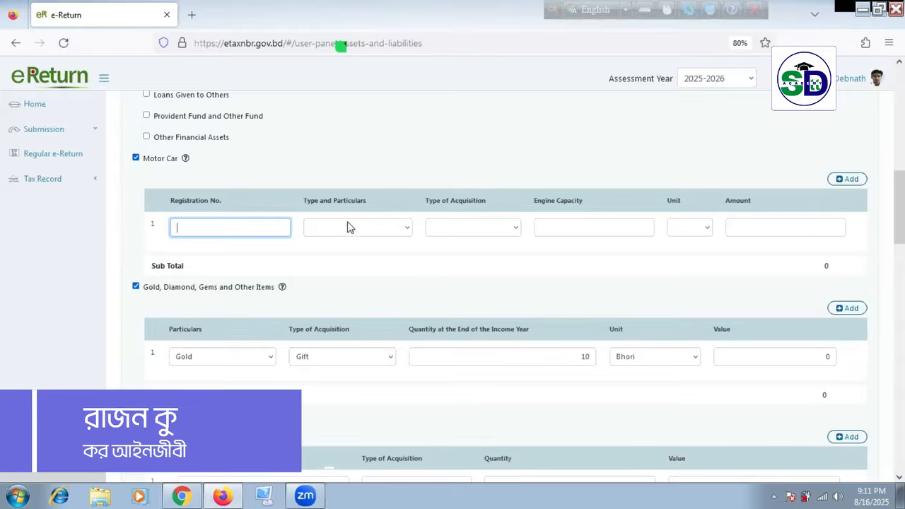
left_click(507, 228)
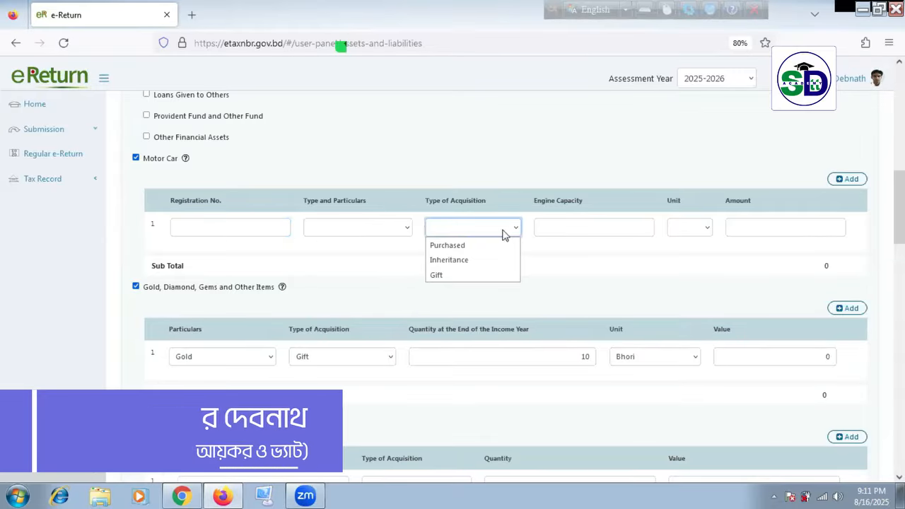
left_click(408, 229)
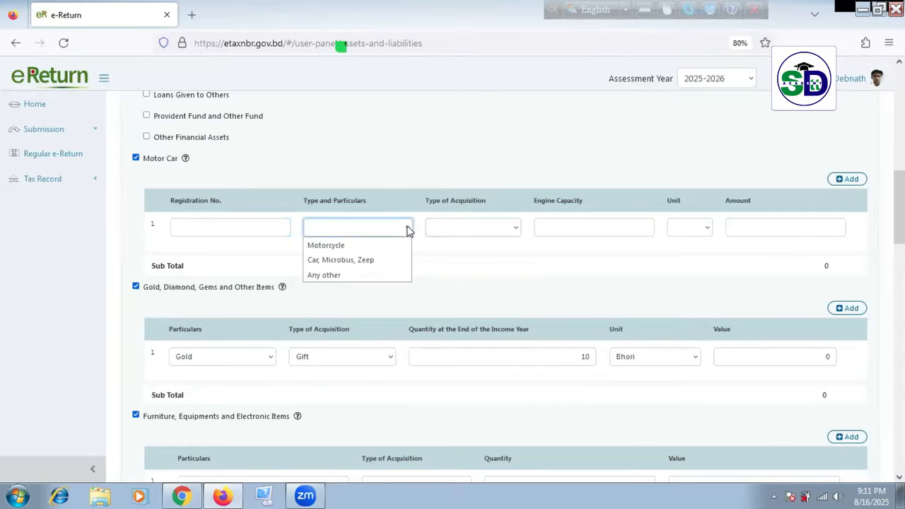
left_click(217, 203)
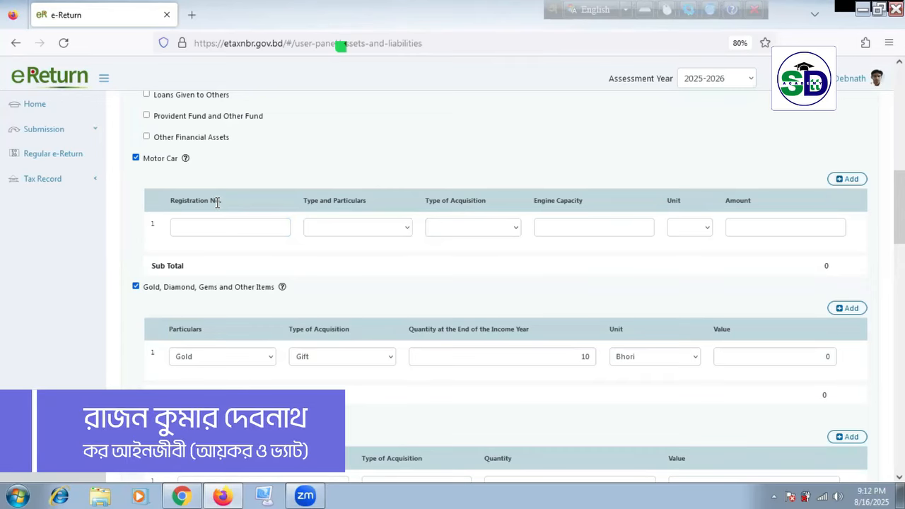
left_click(136, 158)
Step: Add a Provident Fund entry with the employer's name, particulars 'Provident', an account number and balance 2,00,000
scroll(184, 184, "up", 3)
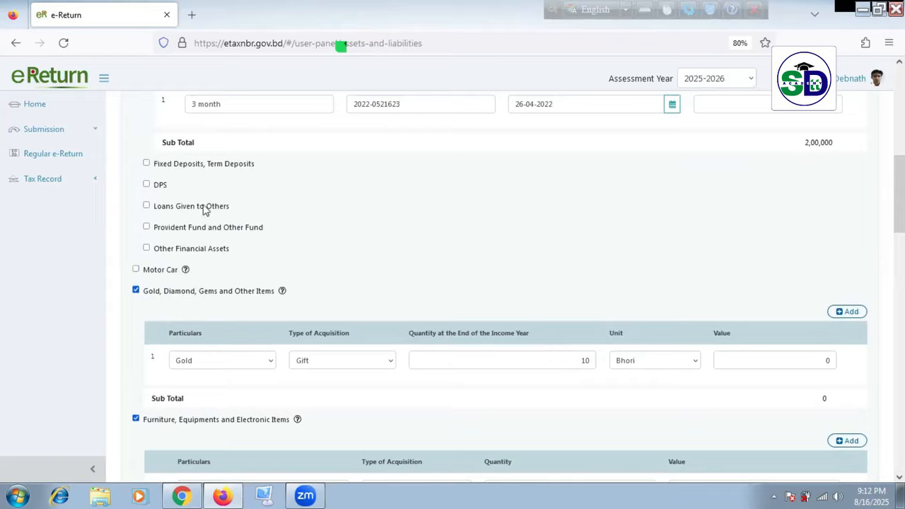
left_click(147, 227)
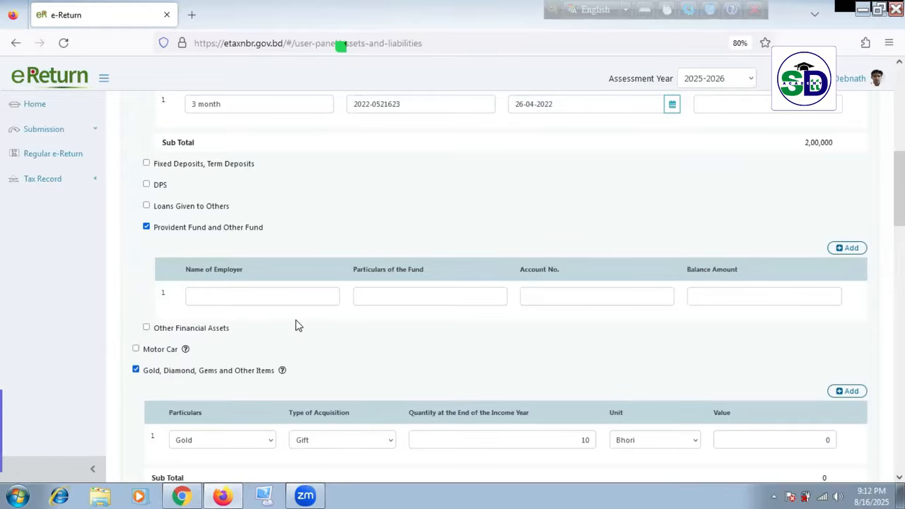
left_click(285, 297)
type("Rajan")
key("Tab")
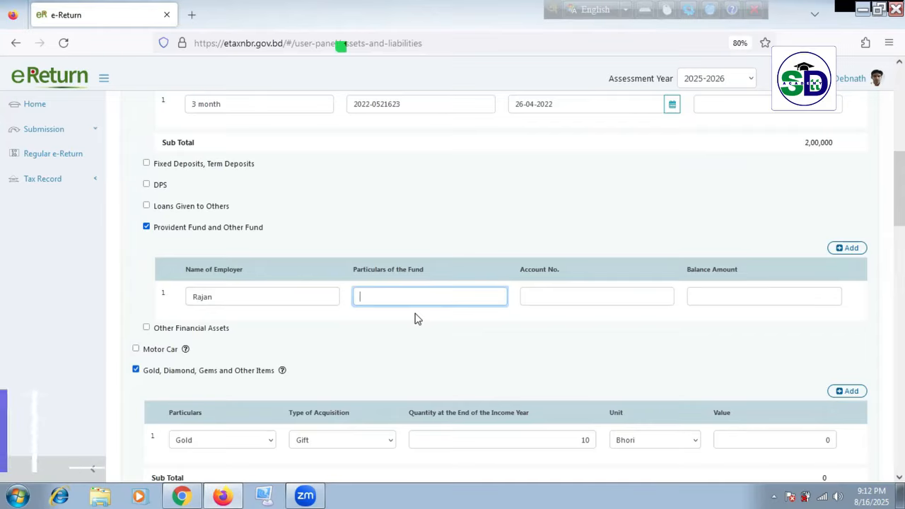
type("Provident")
left_click(561, 295)
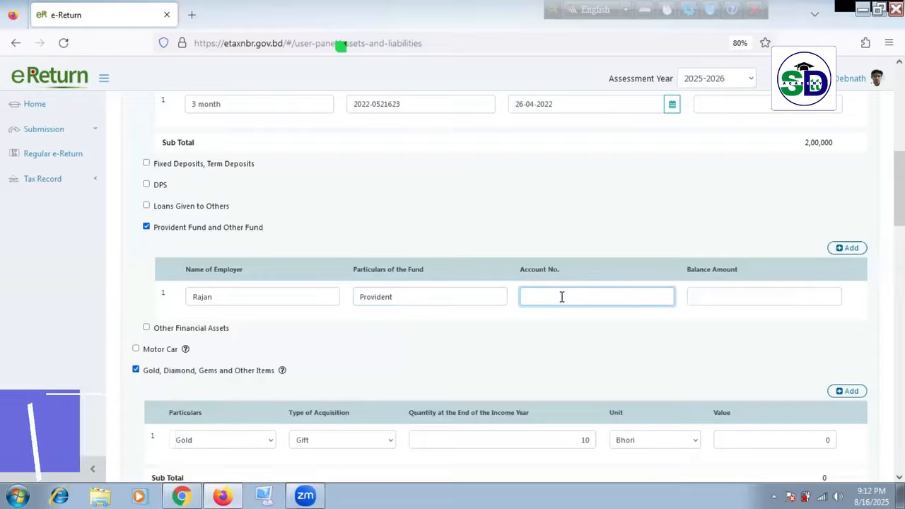
type("123")
key("Tab")
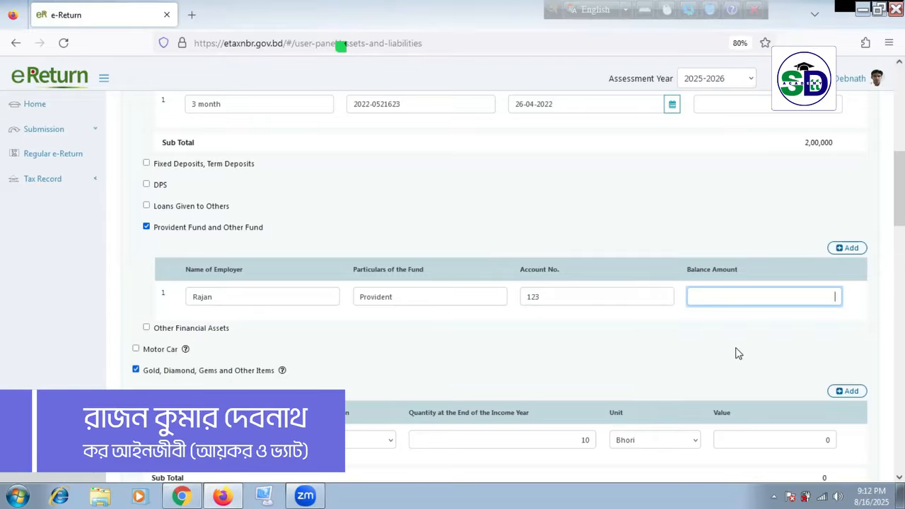
type("200000")
left_click(667, 374)
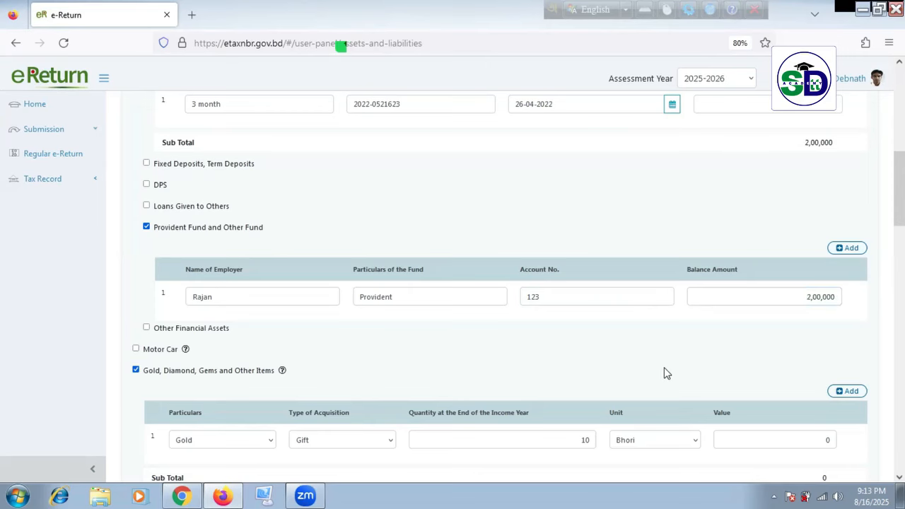
Step: Save the assets and liabilities as a draft, bringing Gross Wealth to 25,00,000
scroll(665, 367, "down", 10)
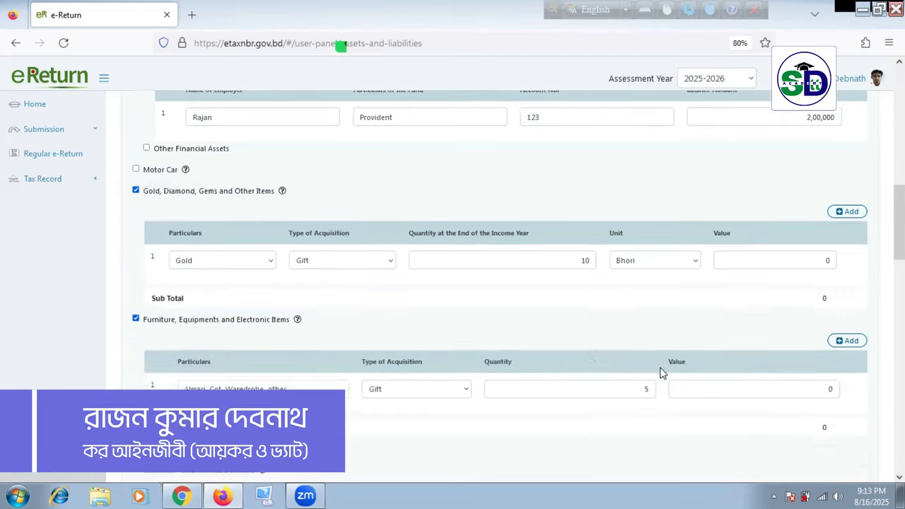
scroll(663, 376, "down", 10)
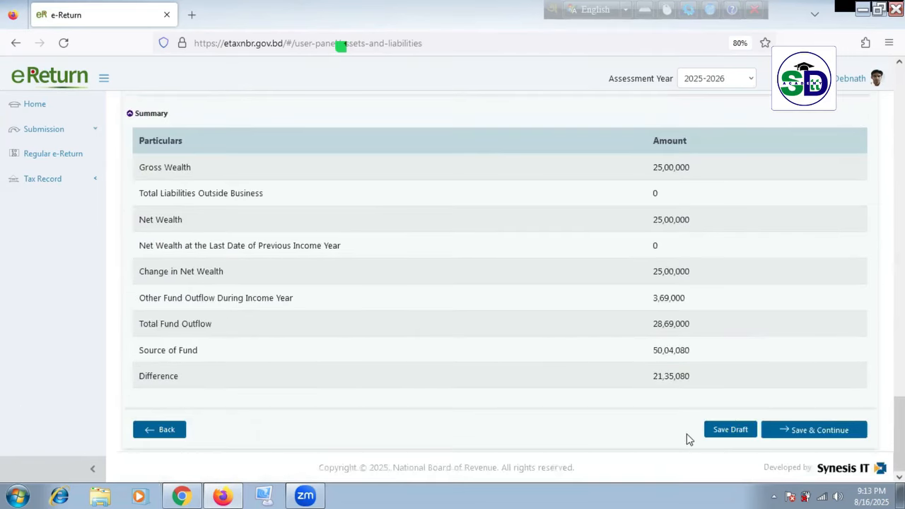
left_click(743, 430)
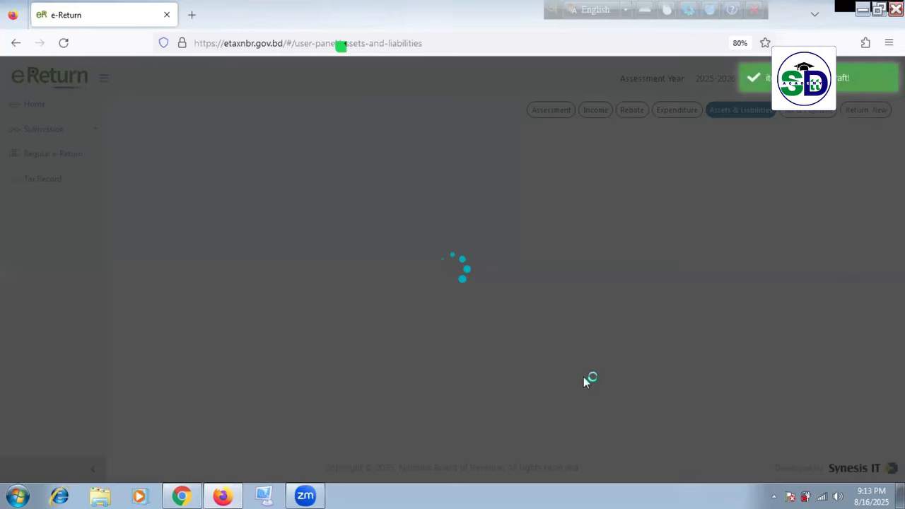
scroll(544, 352, "down", 8)
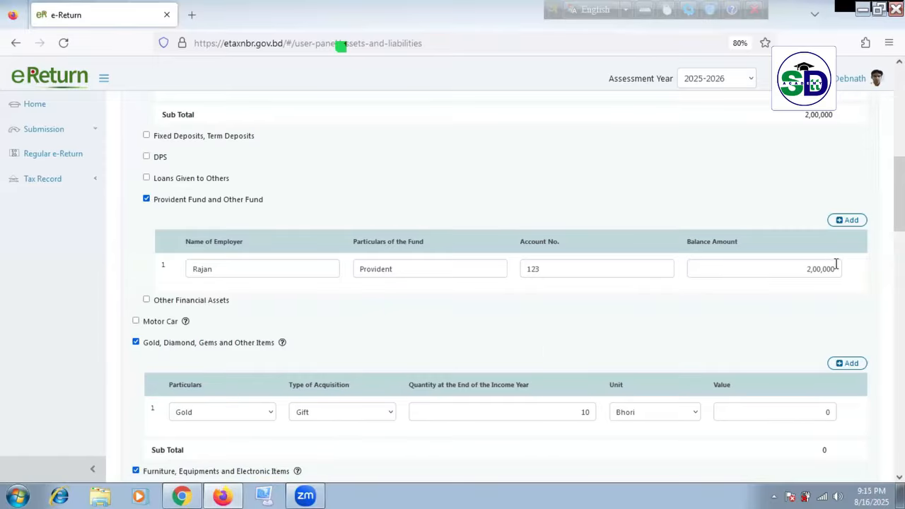
left_click_drag(798, 265, 836, 267)
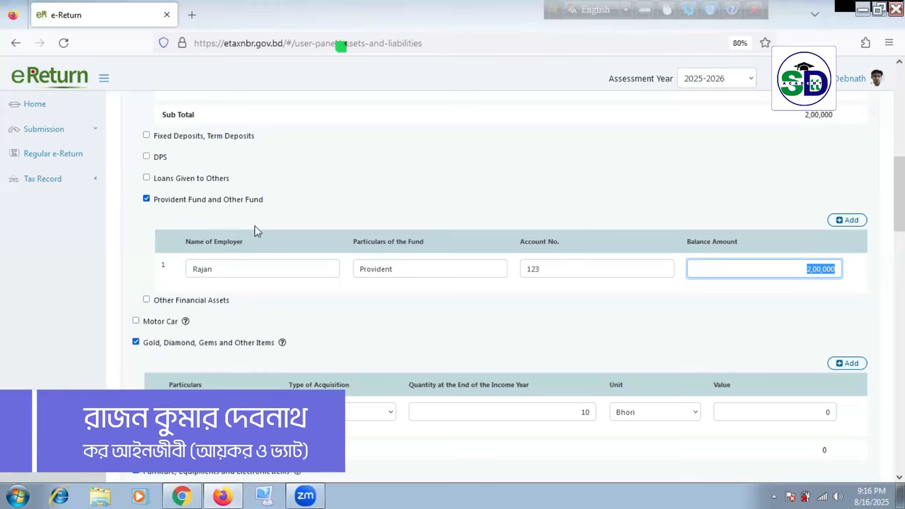
Step: Select the Provident Fund row's 2,00,000 balance amount
left_click(244, 265)
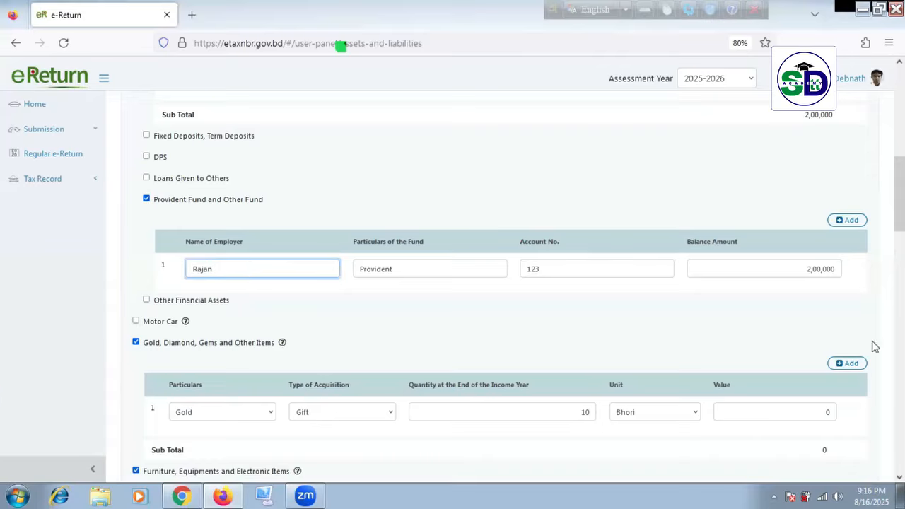
left_click_drag(805, 268, 836, 269)
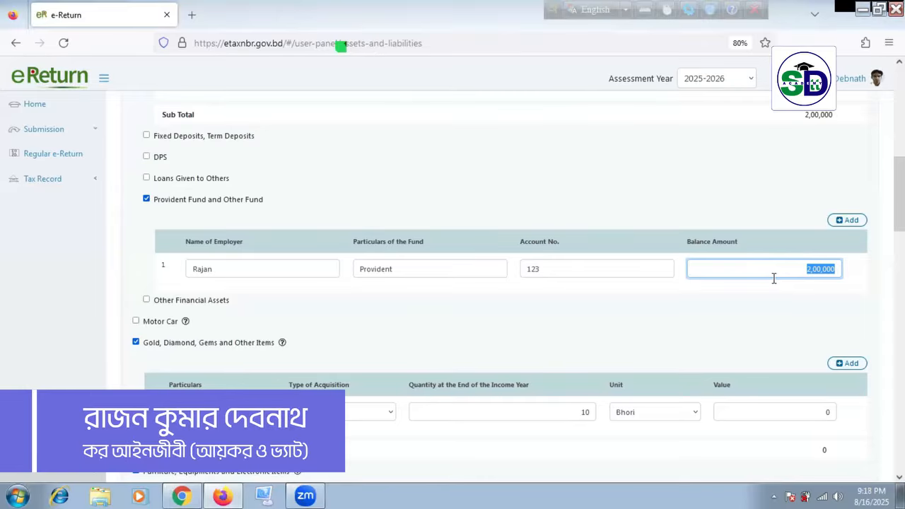
scroll(105, 265, "down", 5)
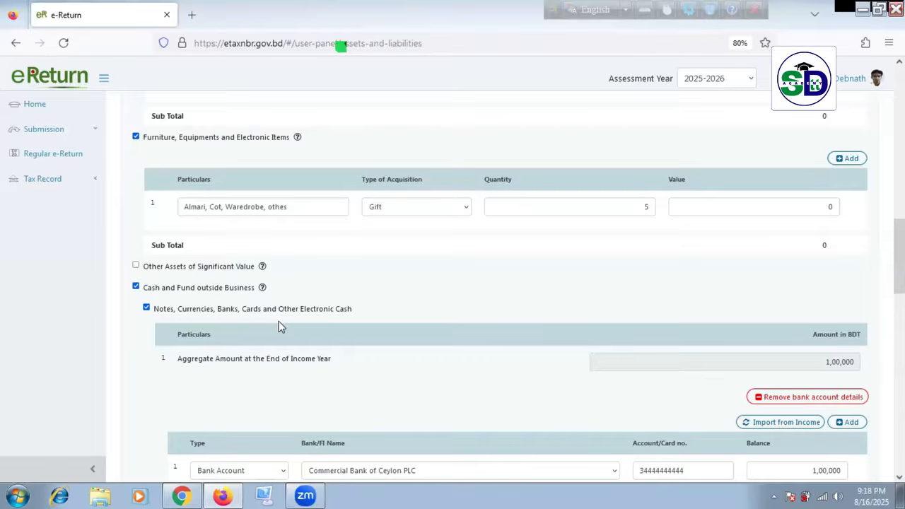
scroll(382, 403, "up", 5)
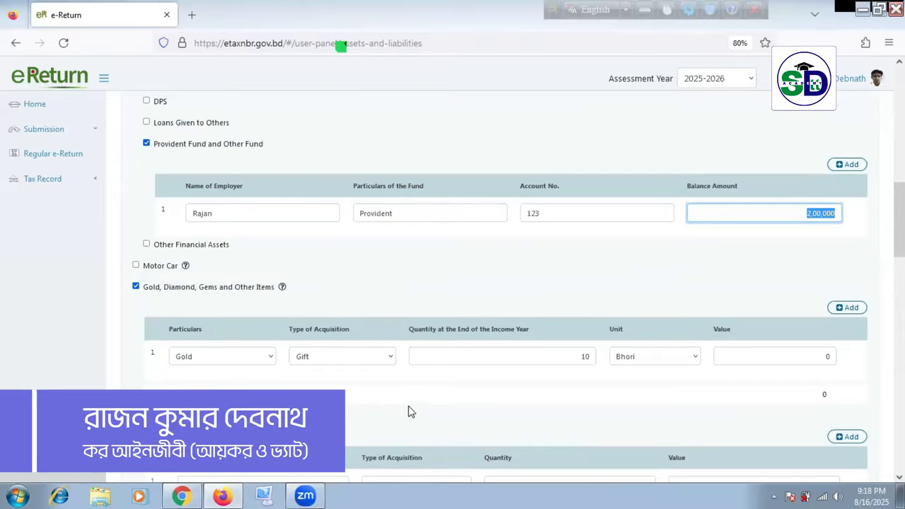
scroll(430, 385, "up", 3)
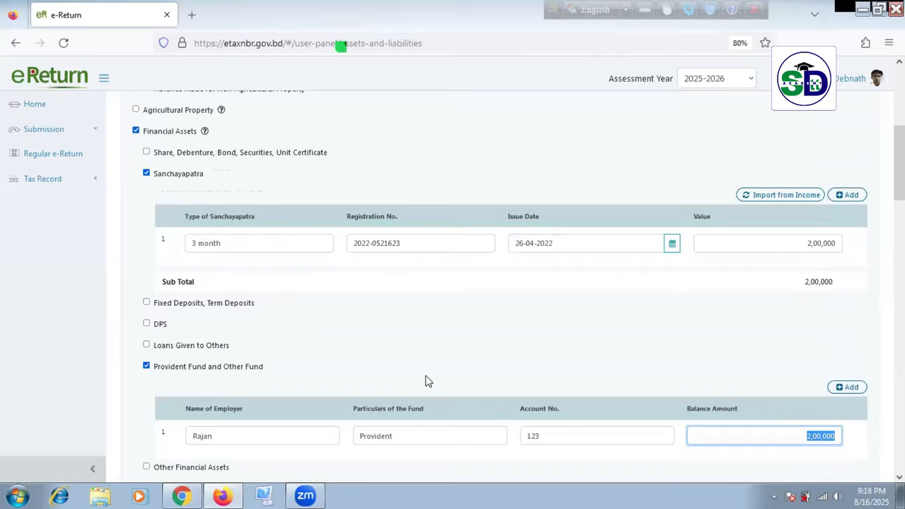
scroll(424, 380, "up", 2)
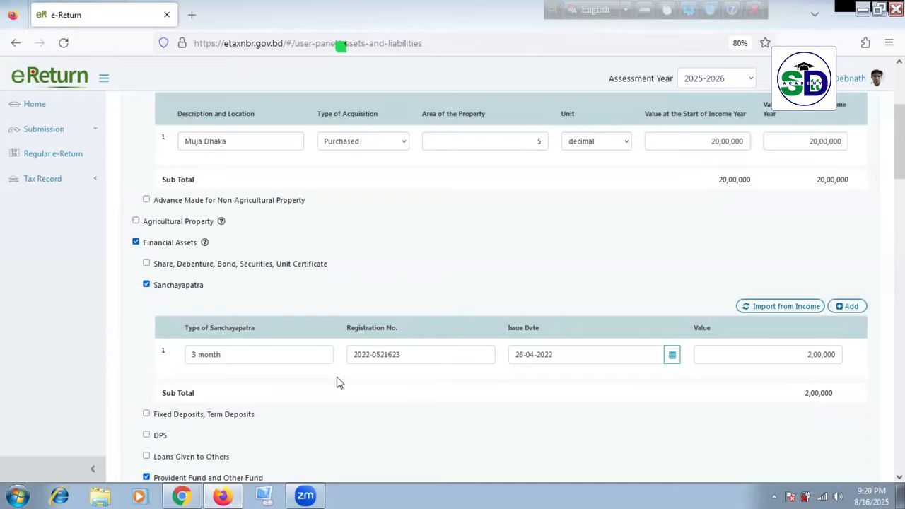
scroll(338, 384, "down", 1)
scroll(337, 385, "down", 3)
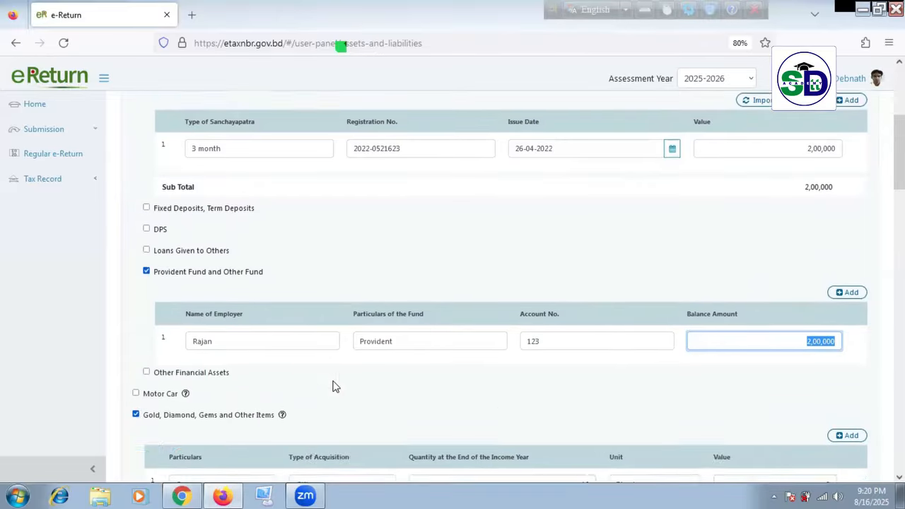
scroll(378, 369, "down", 14)
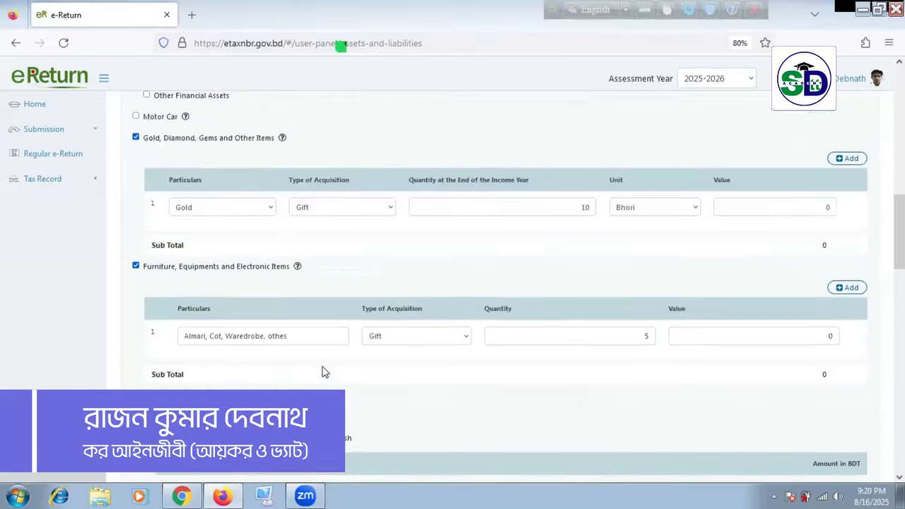
scroll(524, 396, "down", 5)
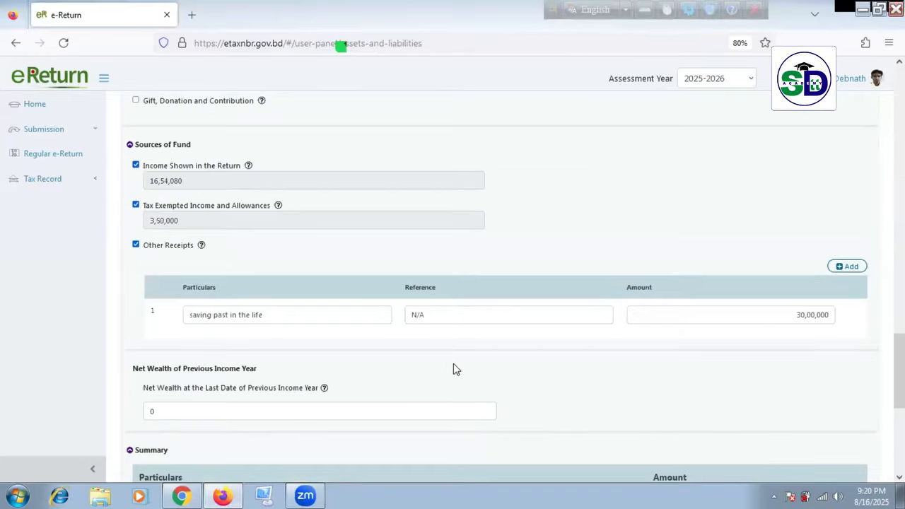
scroll(456, 367, "up", 6)
scroll(465, 368, "down", 10)
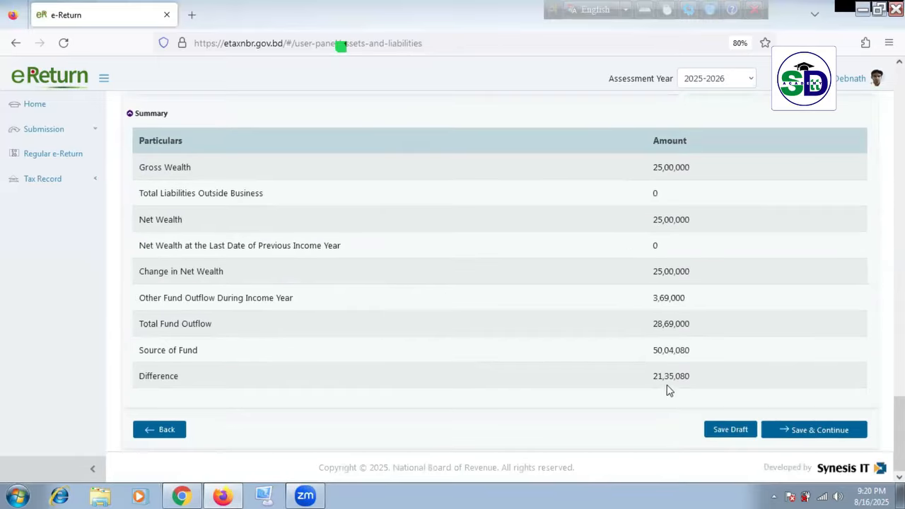
Step: Copy the summary Difference value and clear the old 1,00,000 bank balance
left_click_drag(651, 378, 697, 377)
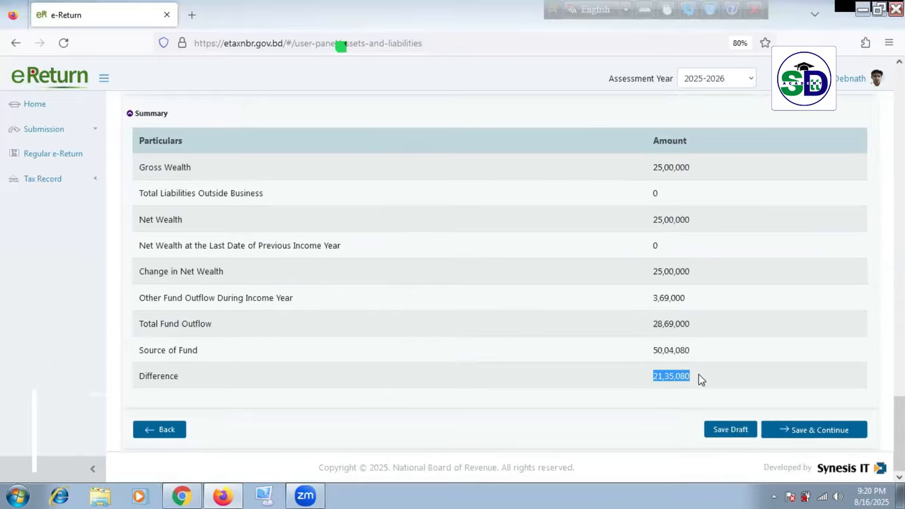
scroll(689, 371, "up", 10)
scroll(687, 363, "up", 1)
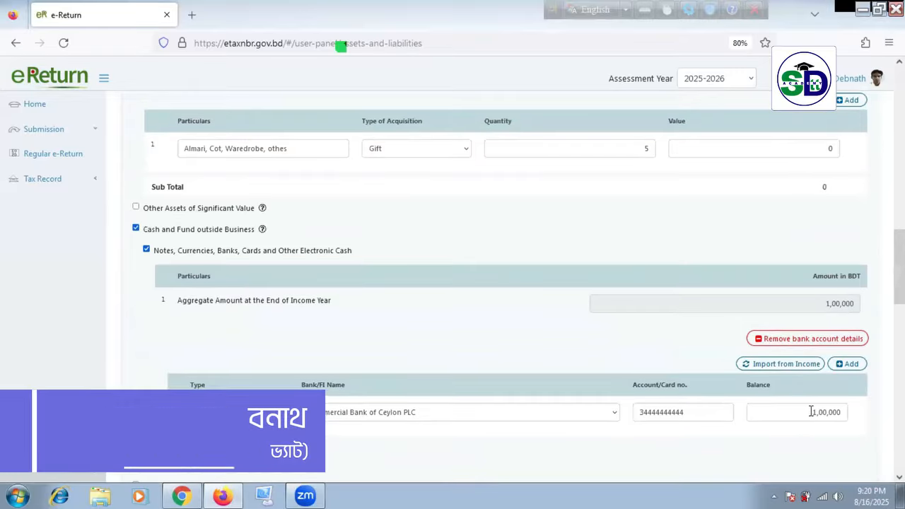
left_click_drag(810, 410, 859, 412)
key("BackSpace")
Step: Paste 22,35,080 as the bank balance and save the return as a draft
scroll(800, 433, "down", 10)
scroll(794, 427, "down", 3)
left_click_drag(652, 376, 705, 381)
key("ctrl+c")
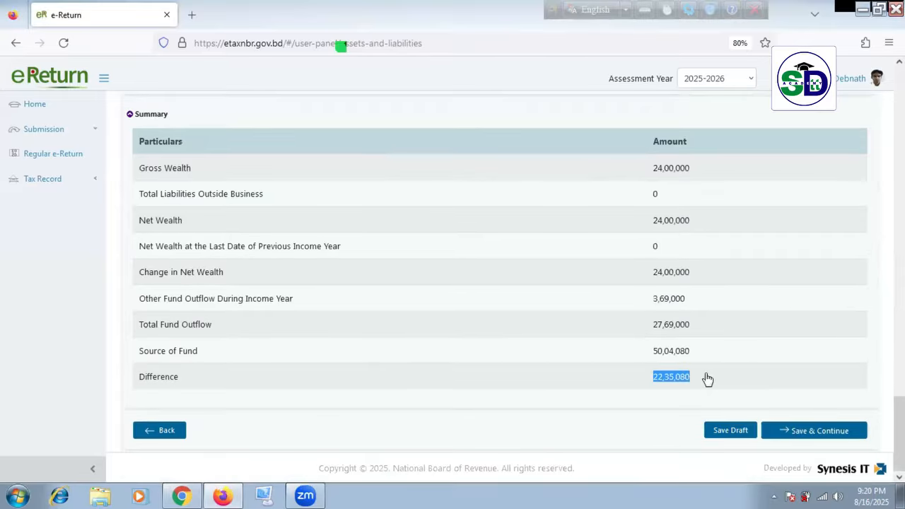
scroll(733, 371, "up", 12)
left_click_drag(783, 296, 861, 310)
key("ctrl+v")
triple_click(736, 386)
scroll(737, 388, "down", 15)
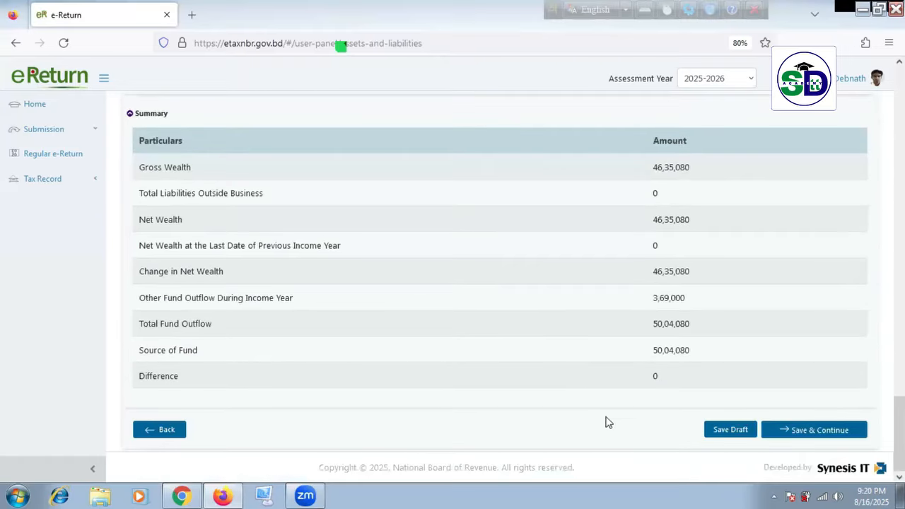
left_click(729, 429)
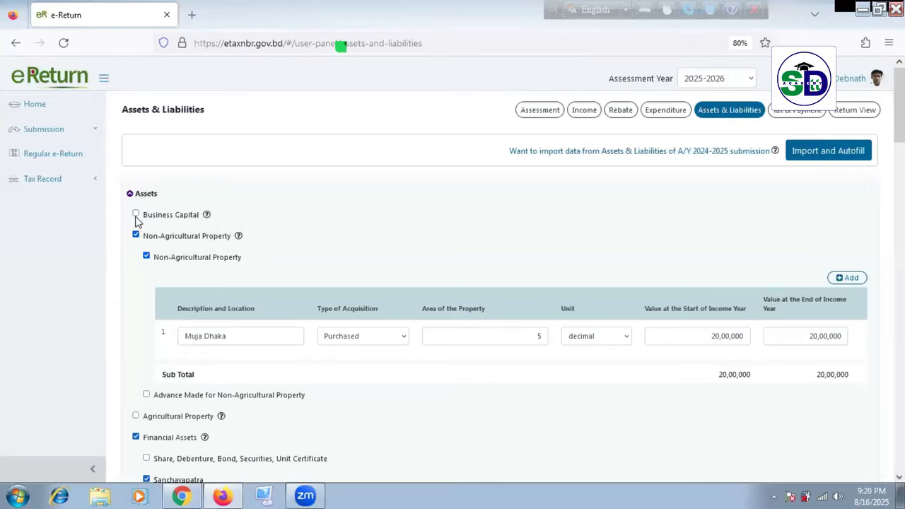
scroll(187, 286, "down", 5)
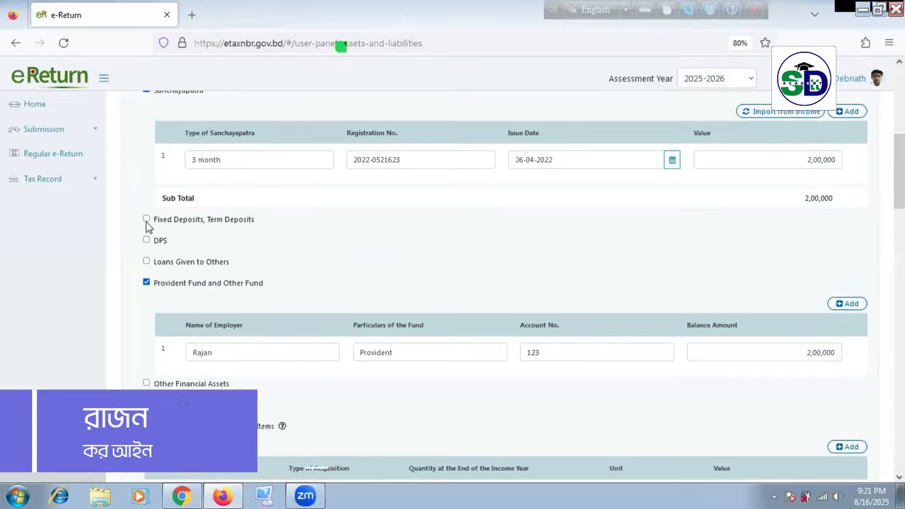
left_click(147, 220)
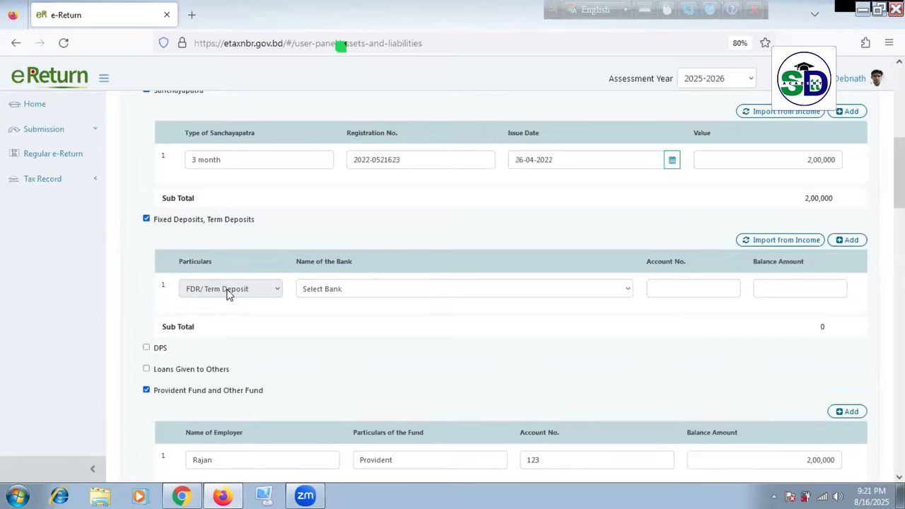
left_click(396, 292)
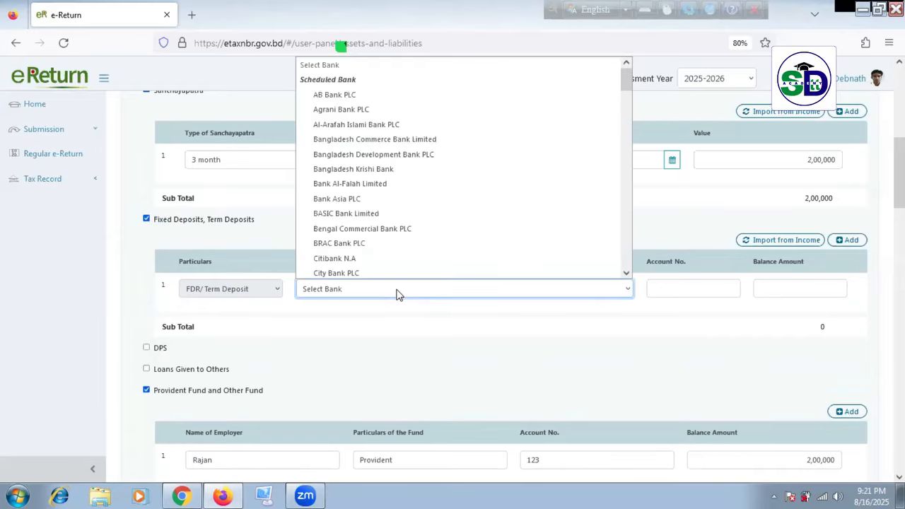
left_click(242, 257)
left_click(147, 220)
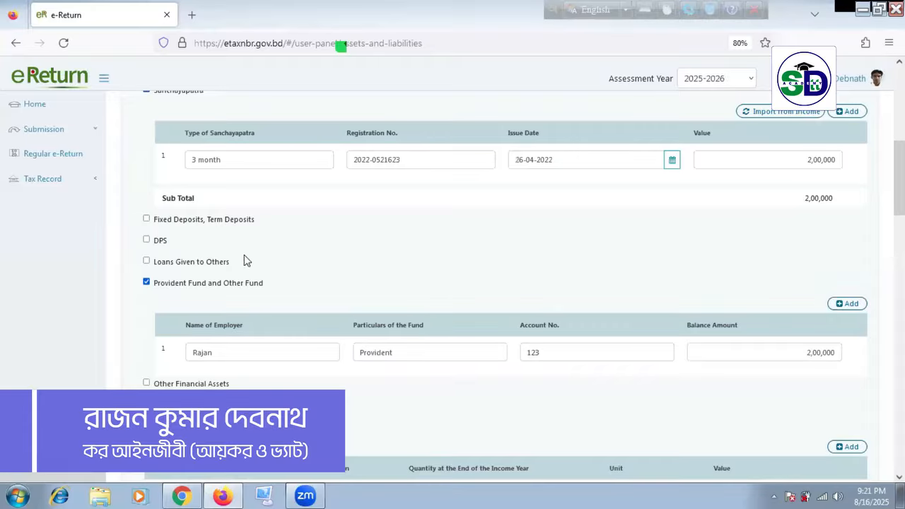
scroll(306, 280, "down", 10)
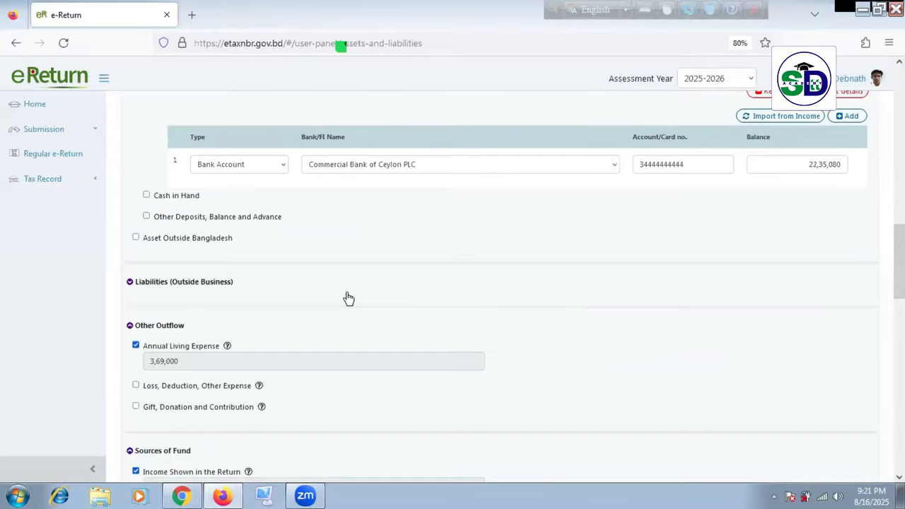
scroll(348, 297, "down", 5)
scroll(401, 342, "down", 4)
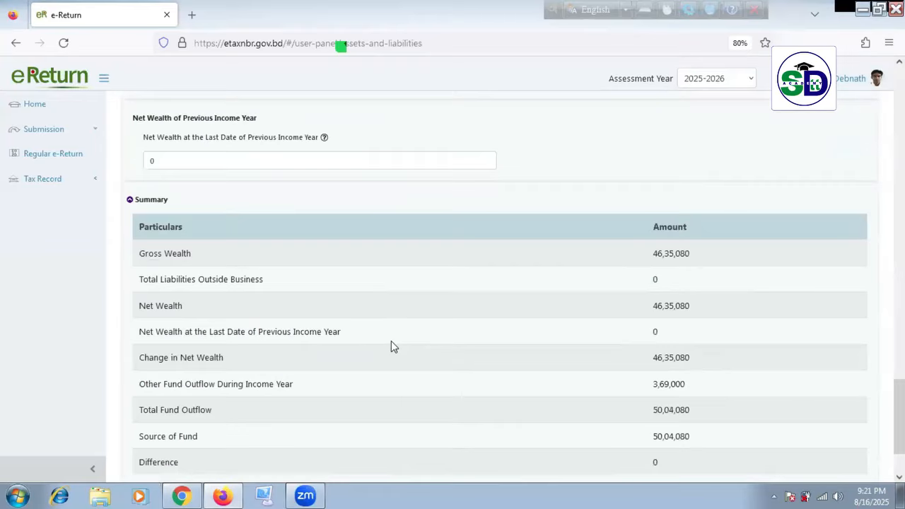
scroll(392, 350, "down", 2)
scroll(393, 358, "up", 18)
scroll(413, 343, "up", 4)
scroll(403, 360, "down", 15)
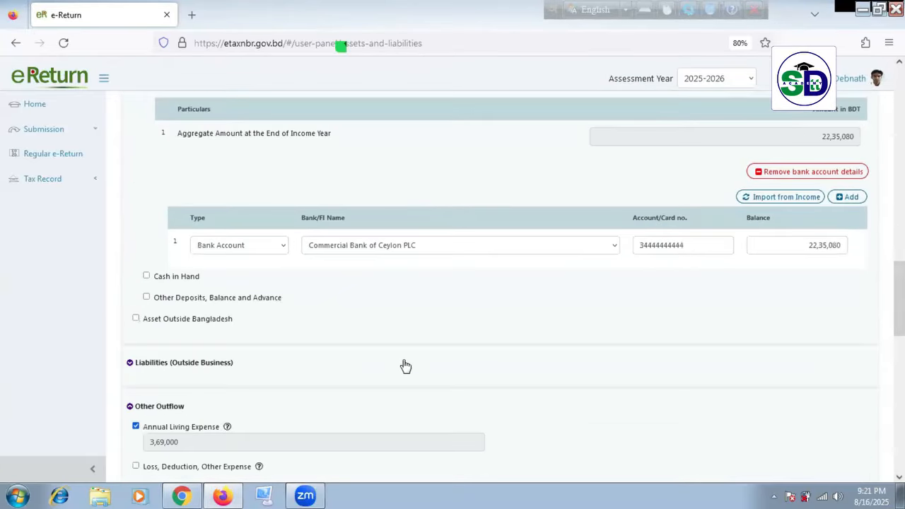
scroll(396, 362, "up", 2)
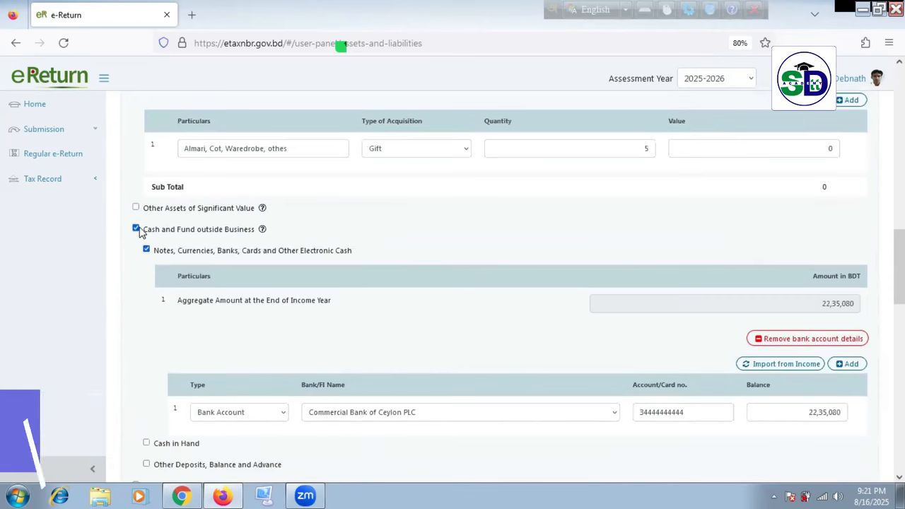
left_click(147, 251)
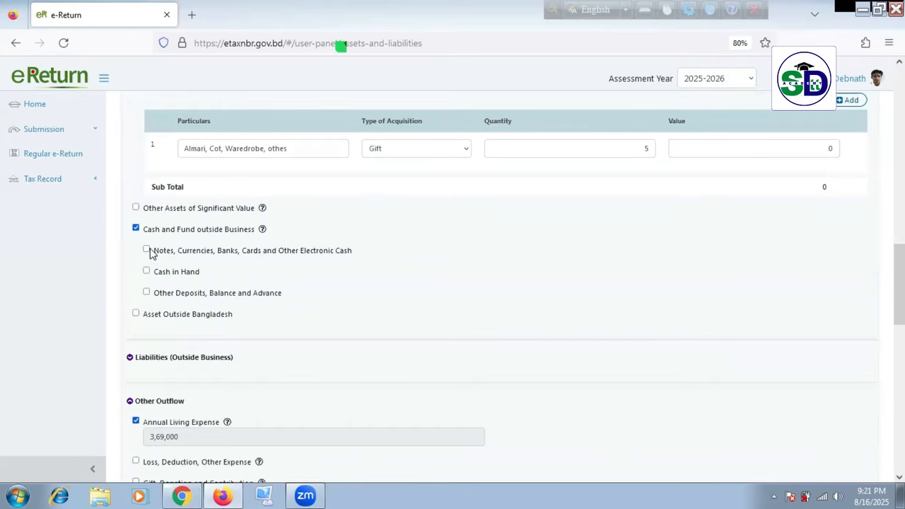
left_click(136, 229)
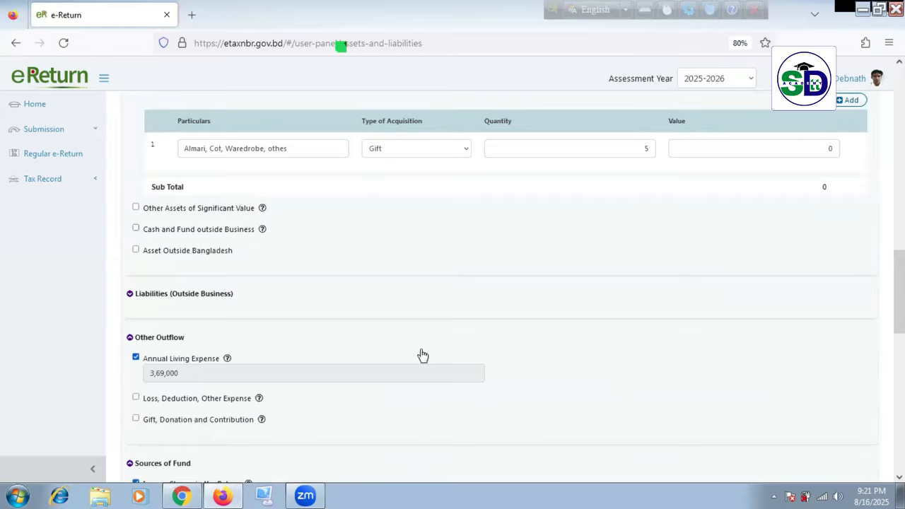
scroll(425, 361, "down", 6)
scroll(573, 439, "down", 2)
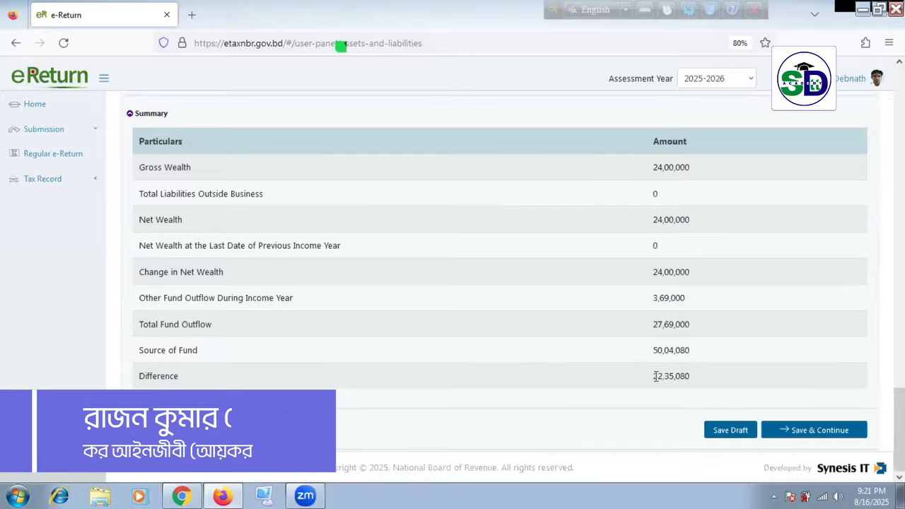
double_click(675, 375)
right_click(679, 370)
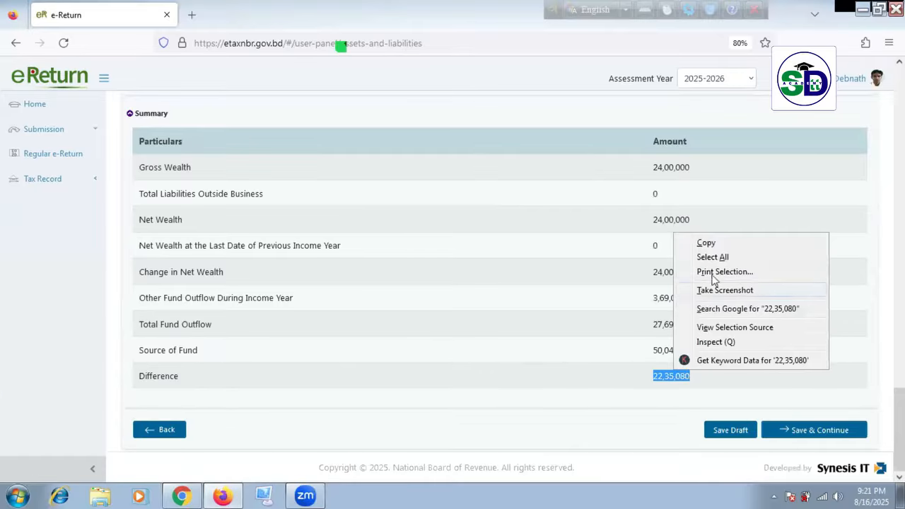
left_click(710, 242)
scroll(495, 401, "up", 10)
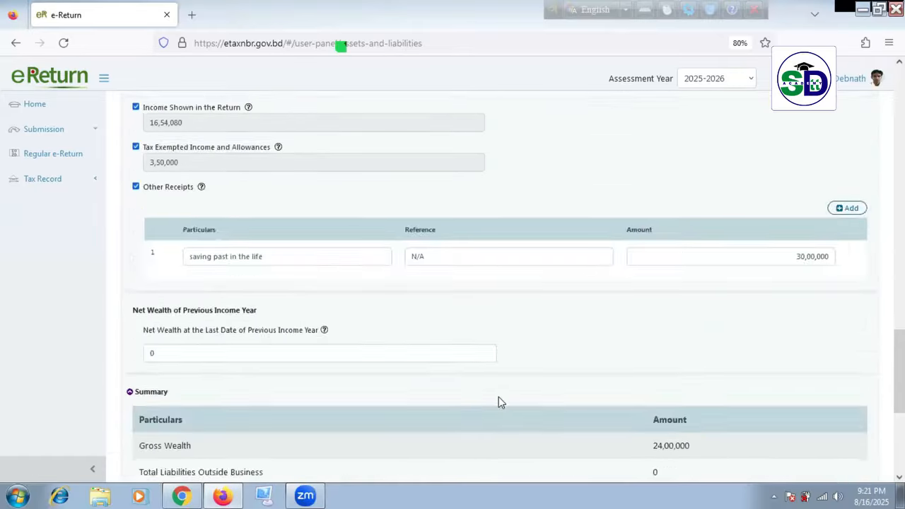
scroll(505, 400, "up", 5)
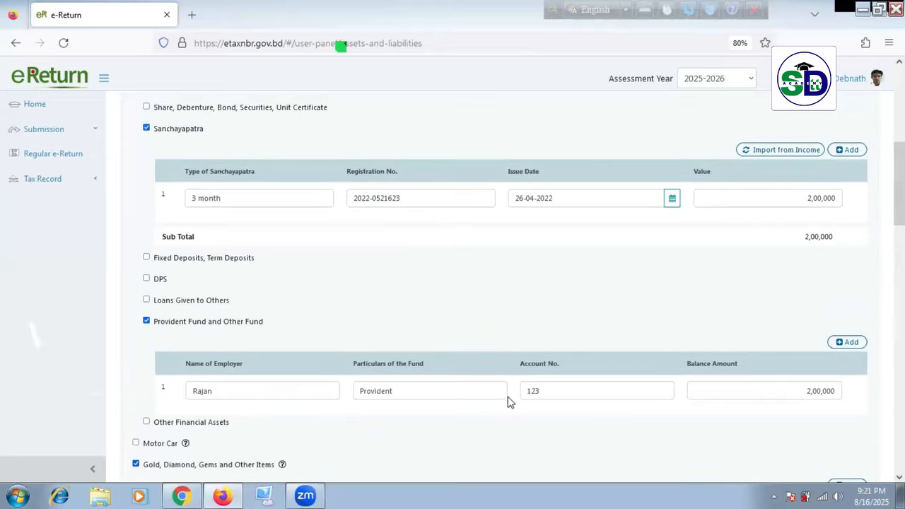
scroll(510, 400, "down", 5)
scroll(516, 401, "down", 3)
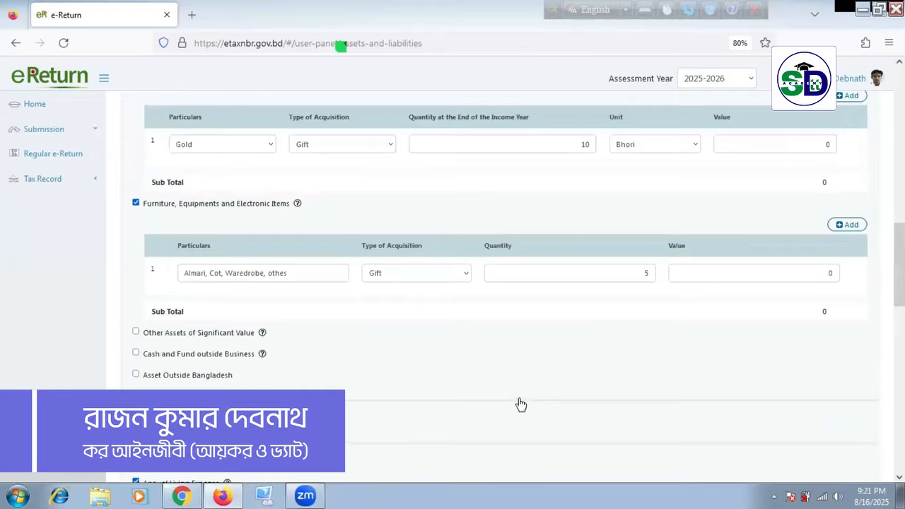
scroll(521, 405, "down", 3)
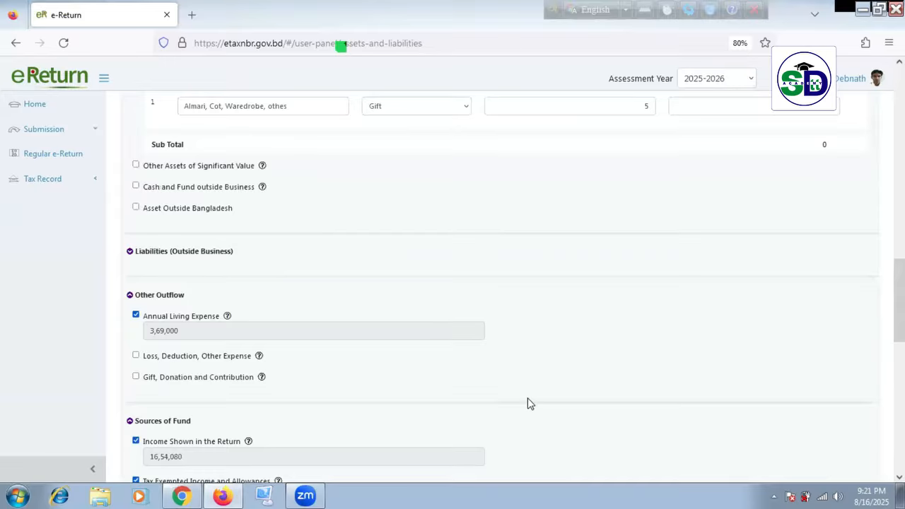
scroll(535, 401, "down", 2)
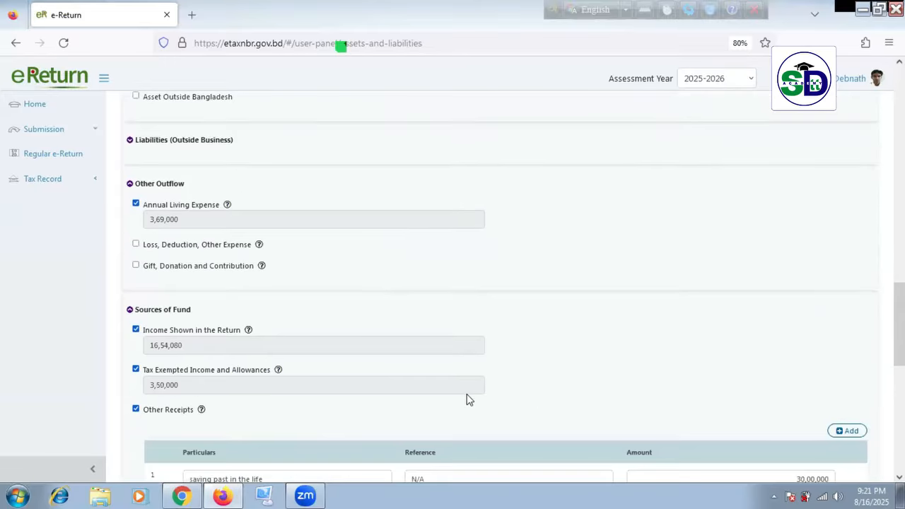
scroll(471, 401, "down", 3)
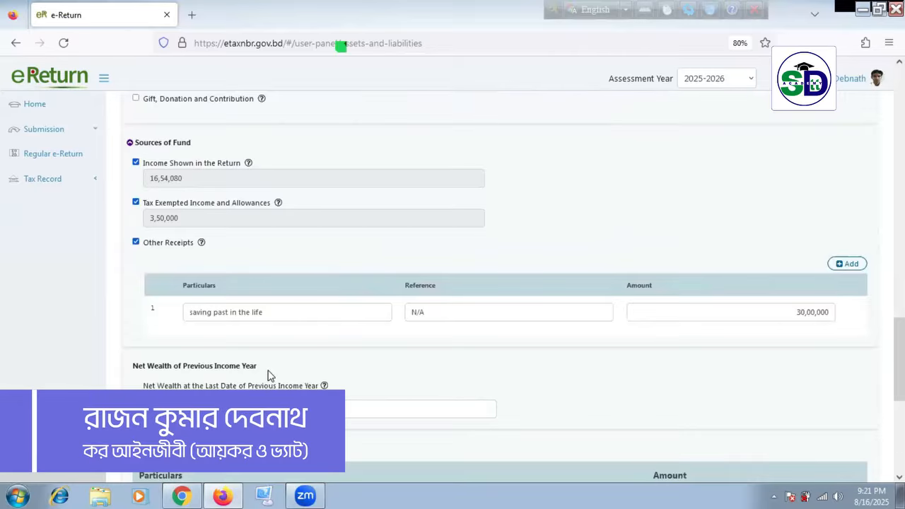
scroll(268, 375, "down", 2)
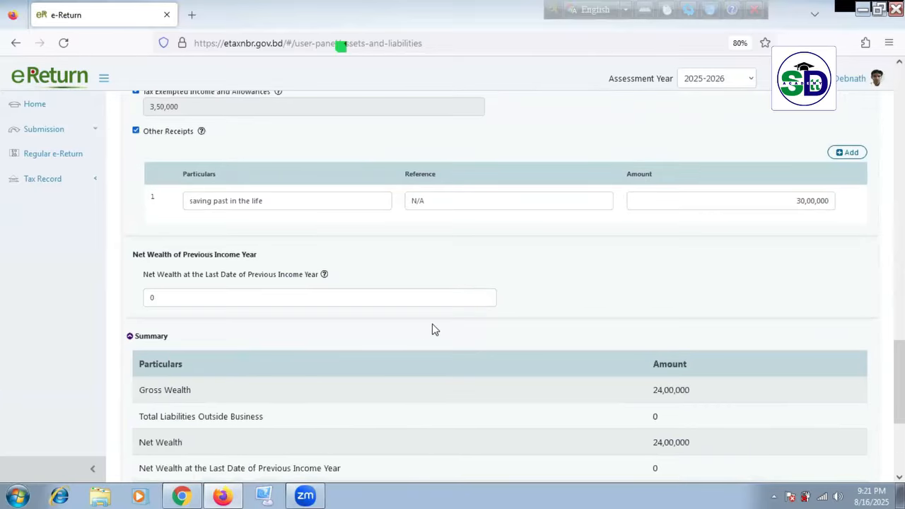
scroll(436, 327, "up", 4)
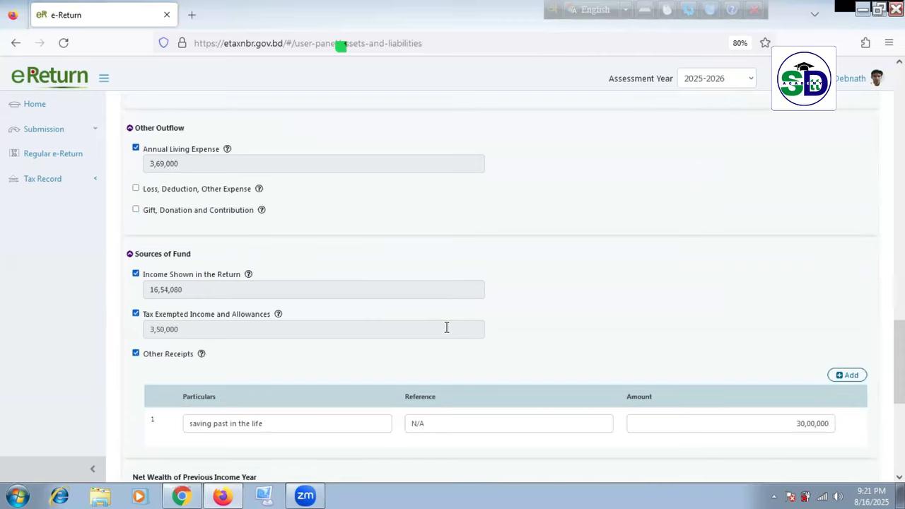
scroll(449, 329, "up", 9)
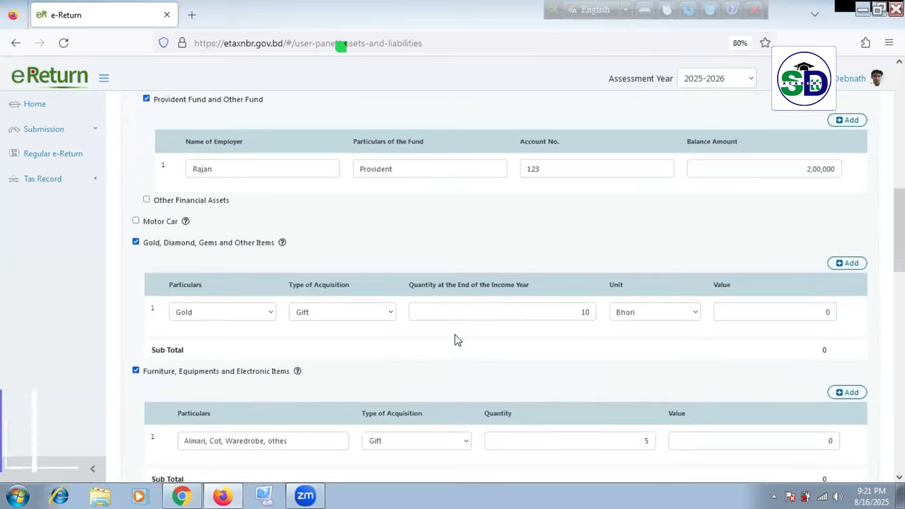
scroll(455, 340, "up", 5)
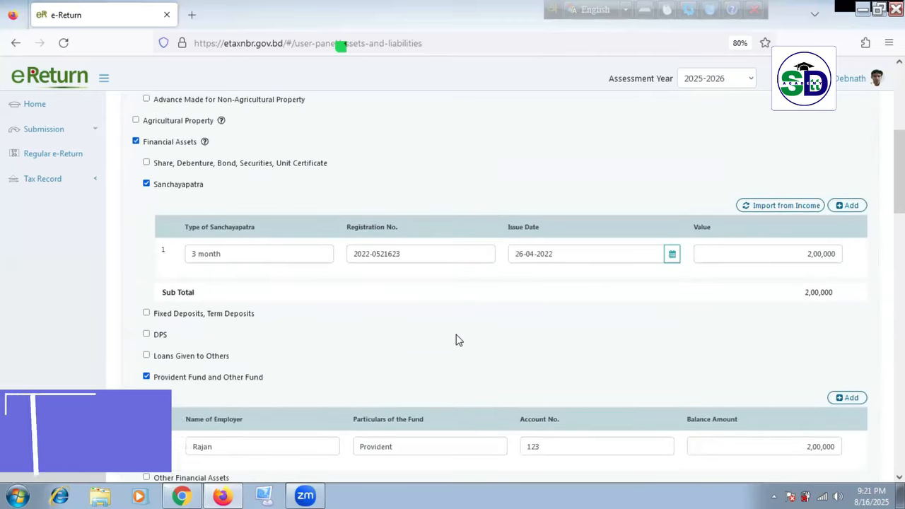
scroll(456, 340, "up", 3)
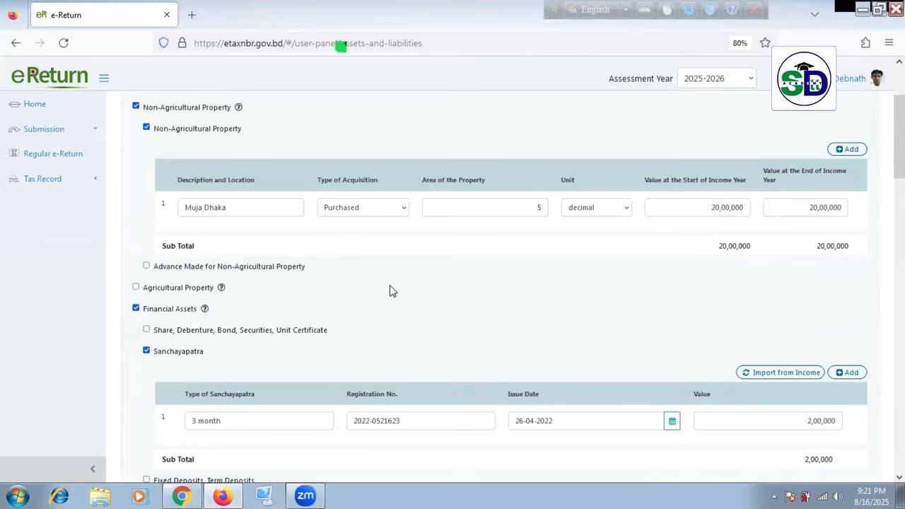
Step: Tick Business Capital to show Director's Shareholdings, other business capital and Partnership Firm options
scroll(418, 294, "up", 2)
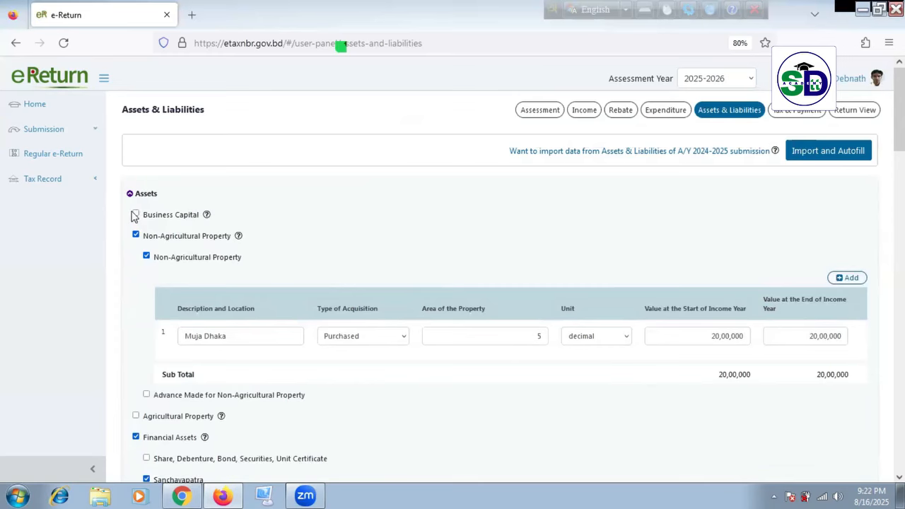
left_click(136, 215)
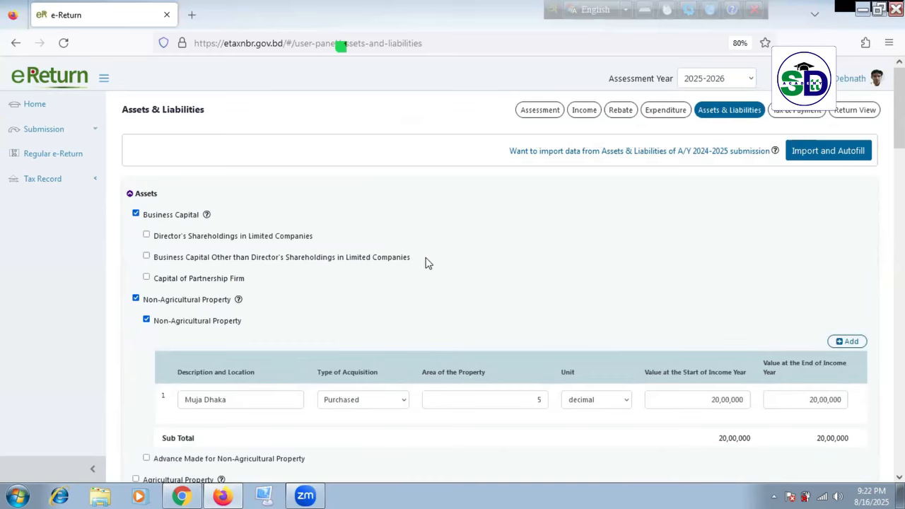
scroll(421, 318, "down", 3)
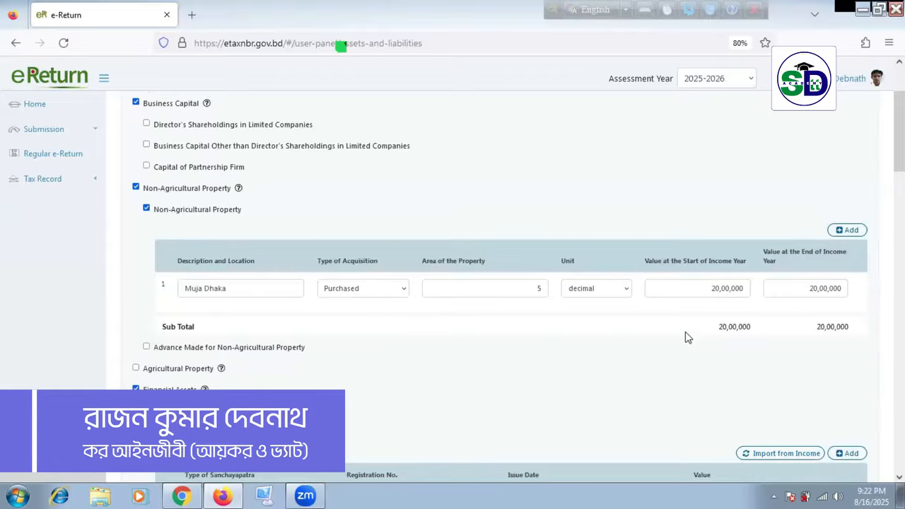
scroll(698, 319, "down", 6)
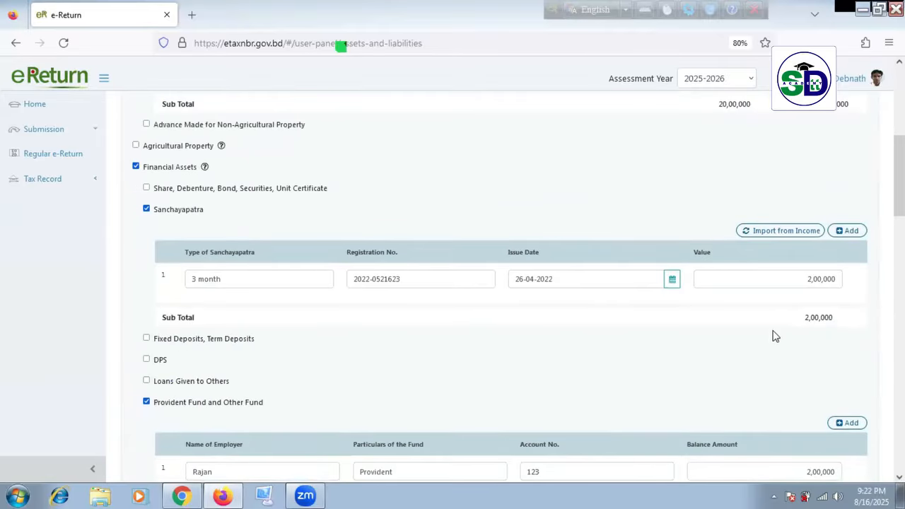
Step: Untick Provident Fund and Other Fund and select the summary's 24,35,080 Difference amount
scroll(758, 322, "down", 5)
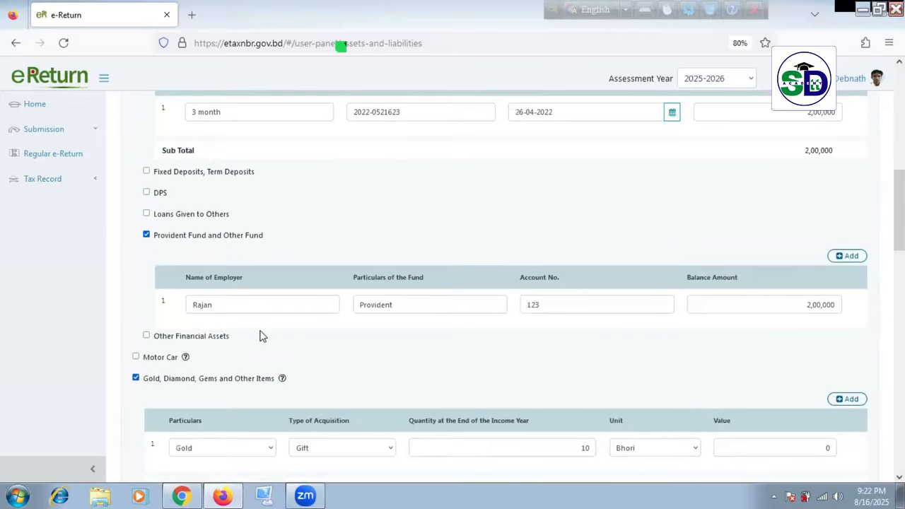
left_click(147, 235)
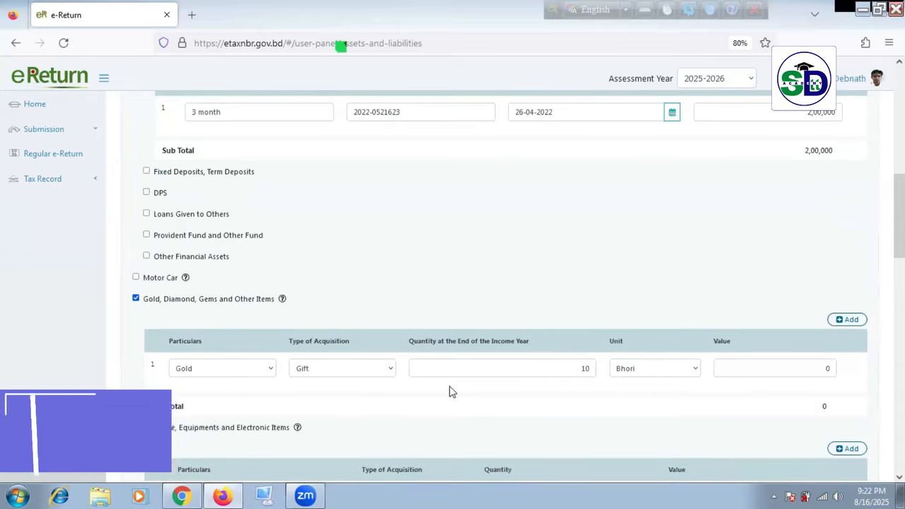
scroll(293, 384, "down", 3)
scroll(374, 358, "down", 15)
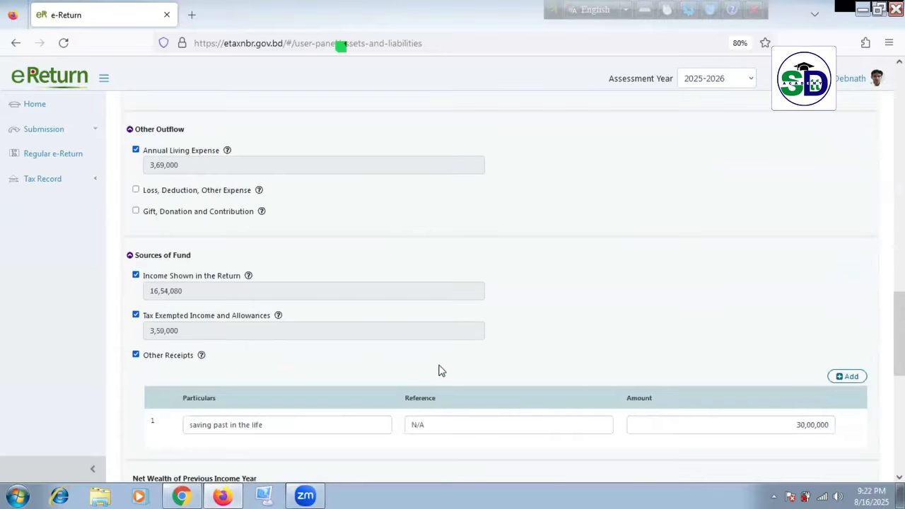
scroll(503, 368, "down", 8)
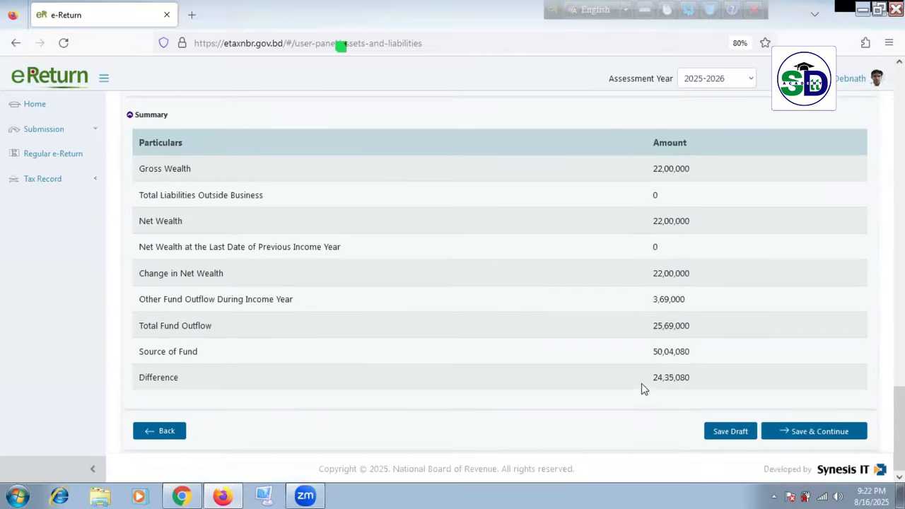
left_click_drag(655, 377, 719, 380)
scroll(570, 362, "up", 15)
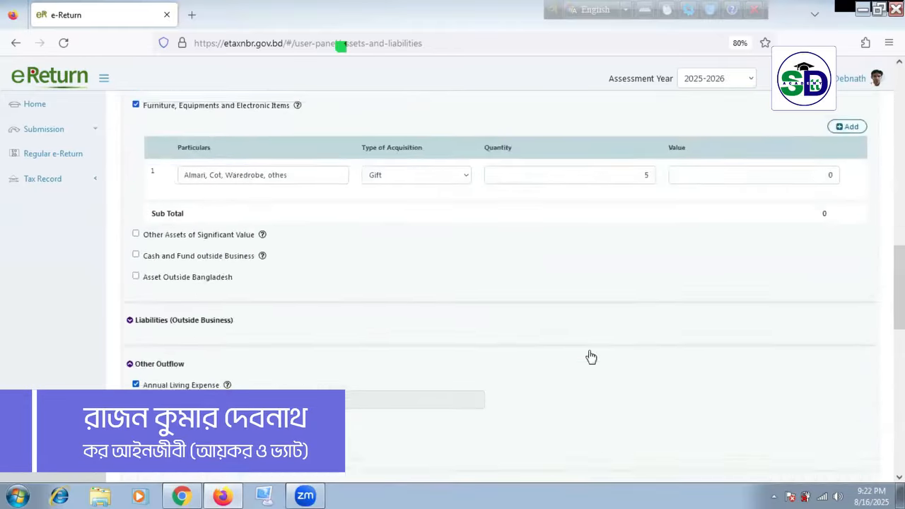
scroll(592, 358, "up", 10)
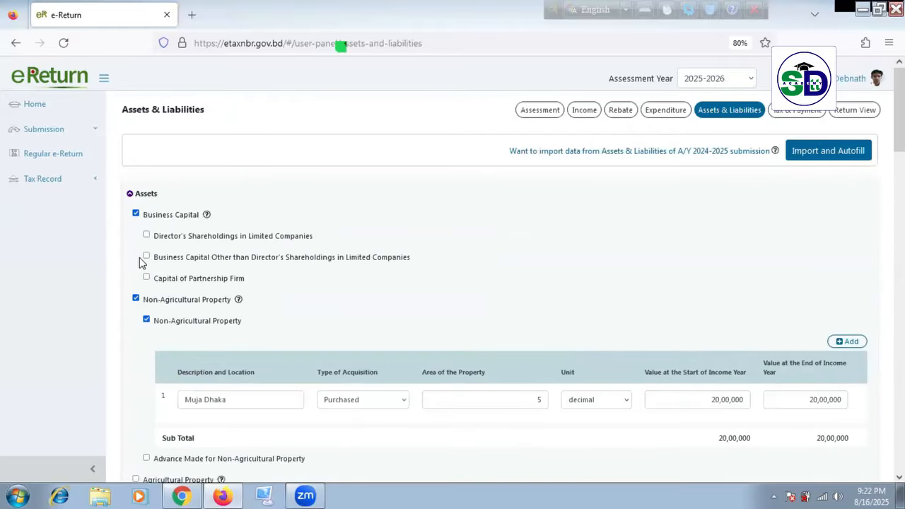
Step: Tick Business Capital Other than Director's Shareholdings with total business asset 24,35,080 and liabilities 0
left_click(147, 256)
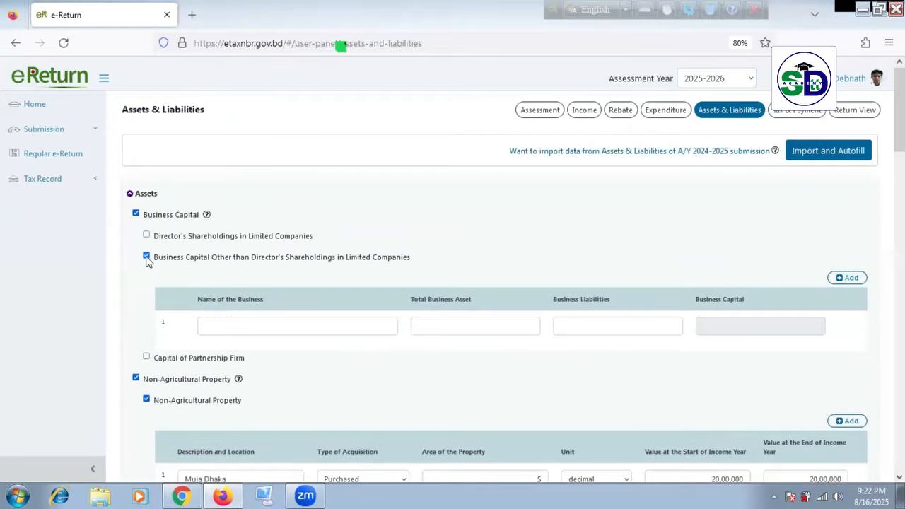
left_click(486, 322)
type("2435080")
left_click(632, 331)
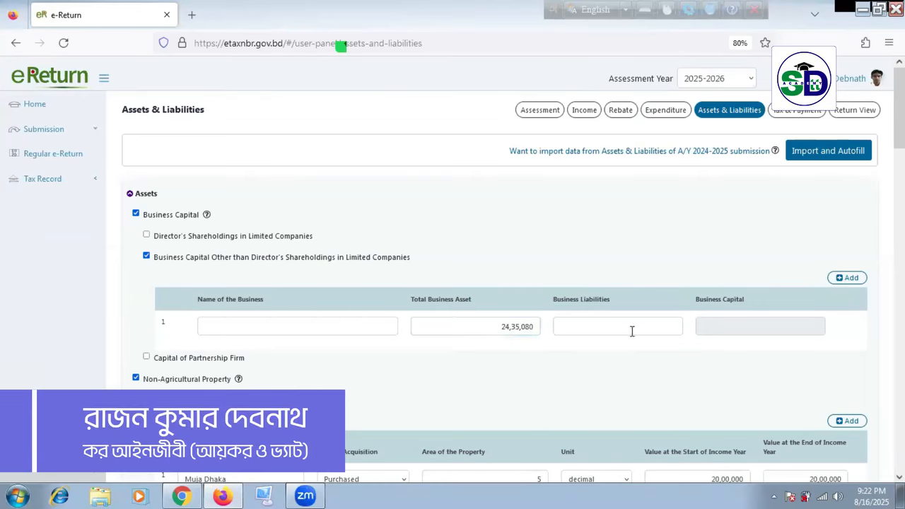
left_click(632, 331)
type("0")
left_click(618, 374)
Step: Name the business capital entry 'M/S Sayem Furniture'
left_click(329, 326)
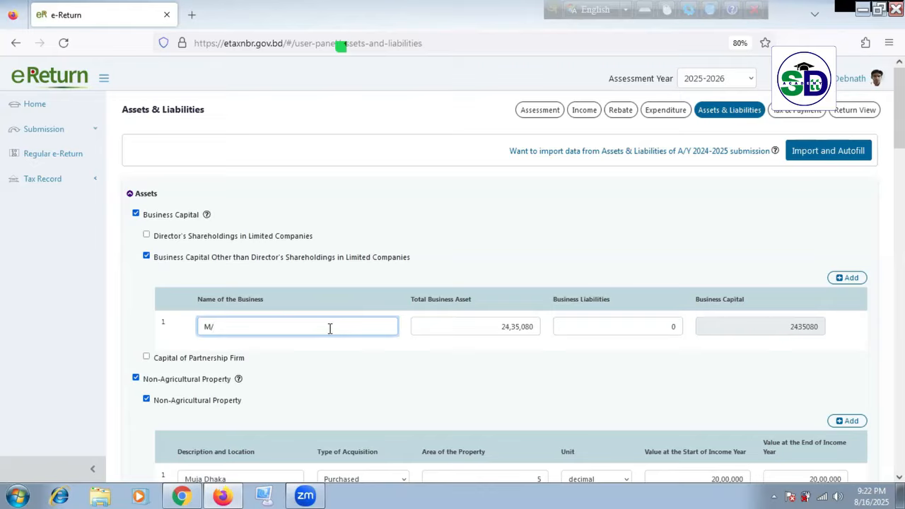
type("M/S ")
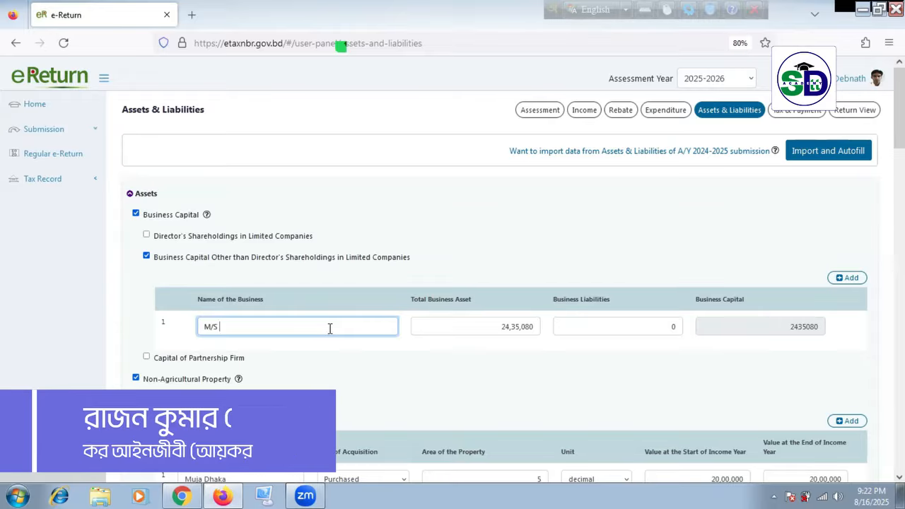
type("Sayme")
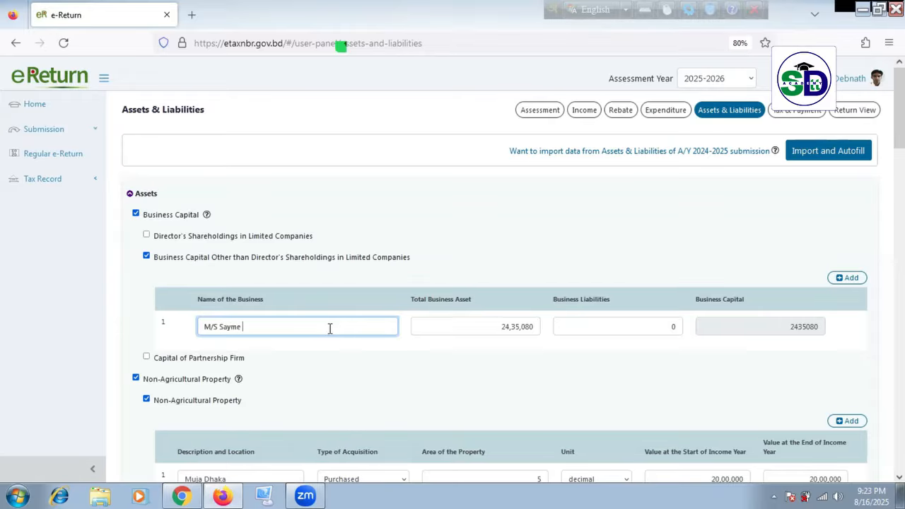
type(" Fur")
key("BackSpace")
left_click(264, 326)
type("niture")
left_click(537, 360)
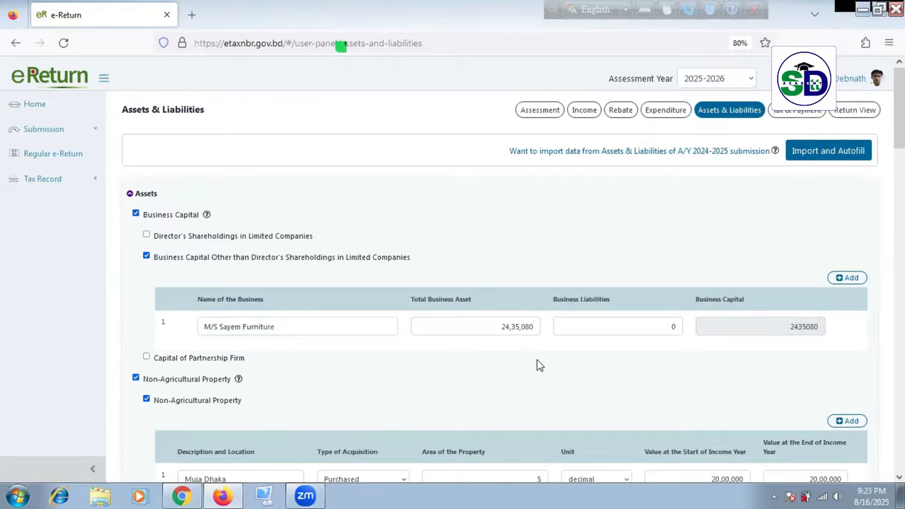
scroll(496, 386, "down", 10)
scroll(512, 376, "down", 20)
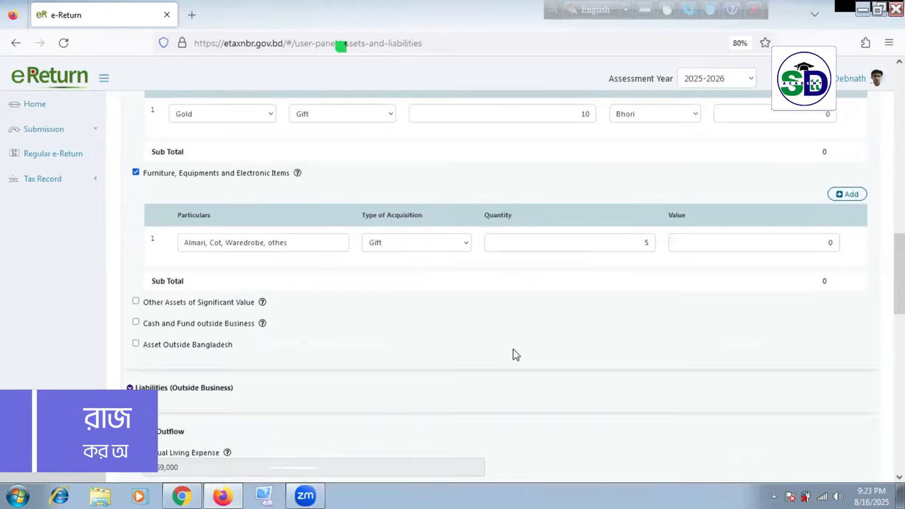
scroll(517, 334, "down", 5)
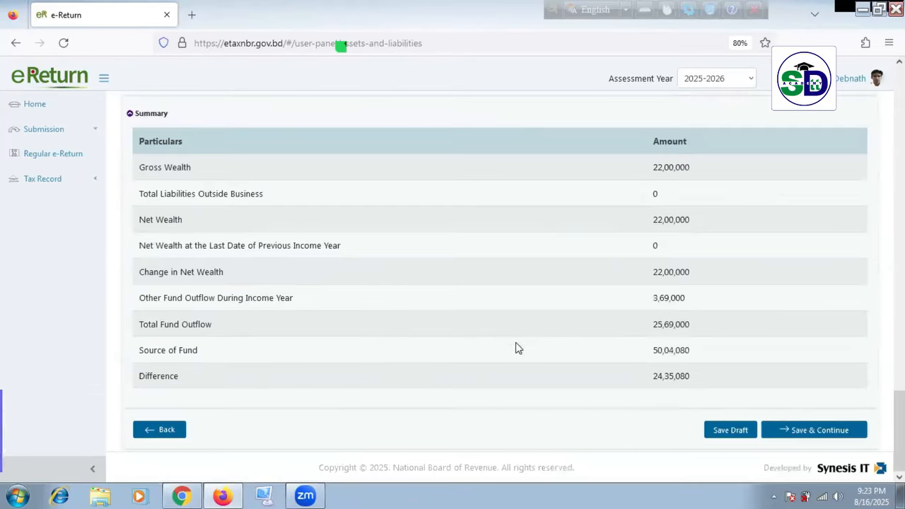
Step: Save the draft and confirm the summary shows Gross Wealth 46,35,080 and Difference 0
left_click(745, 434)
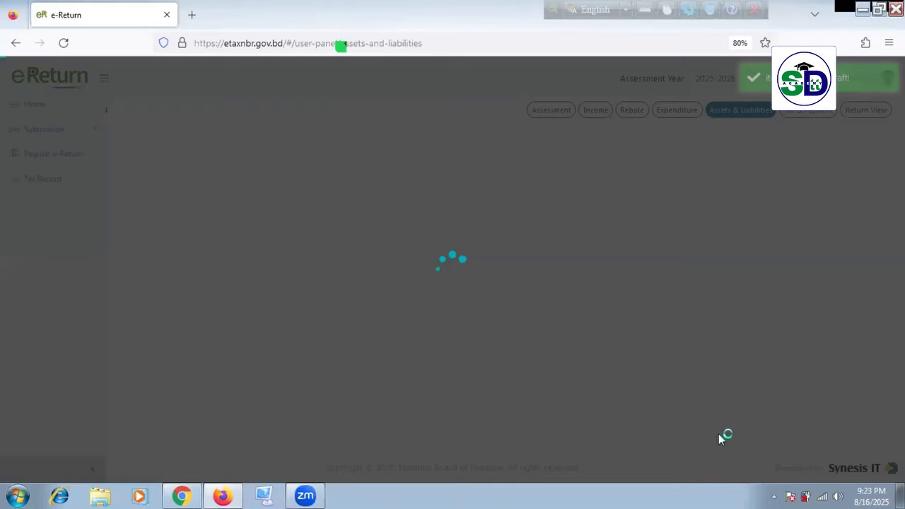
scroll(629, 379, "down", 10)
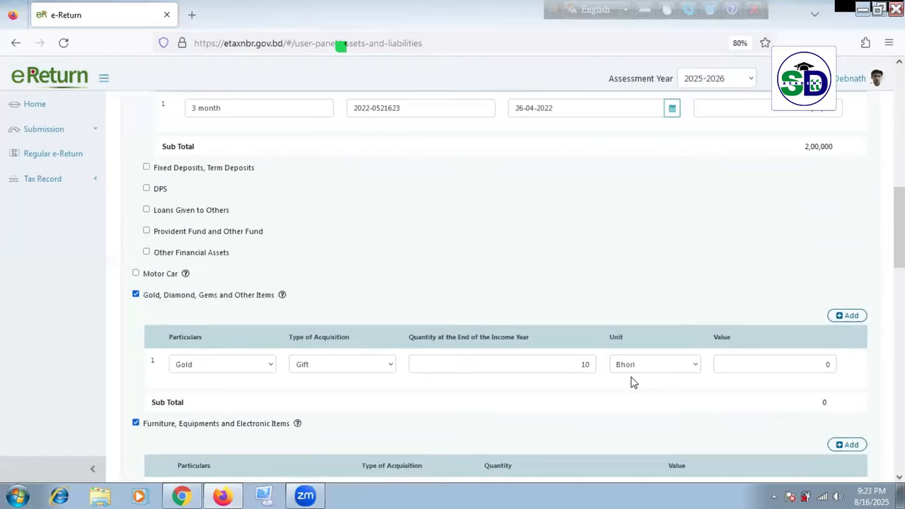
scroll(648, 400, "down", 12)
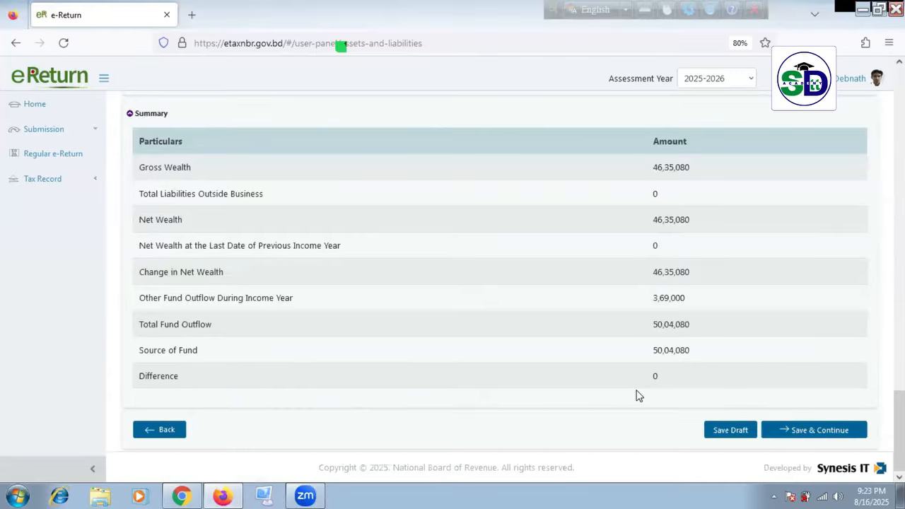
scroll(634, 396, "up", 15)
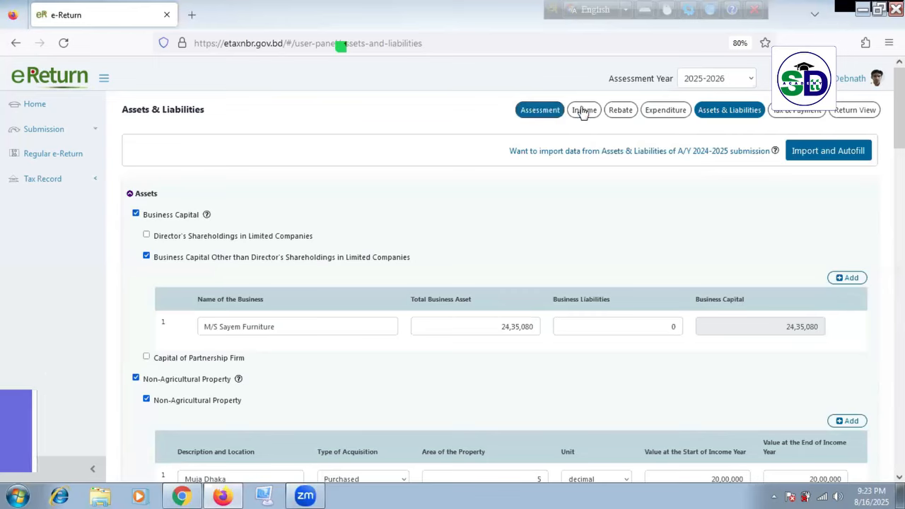
left_click(587, 112)
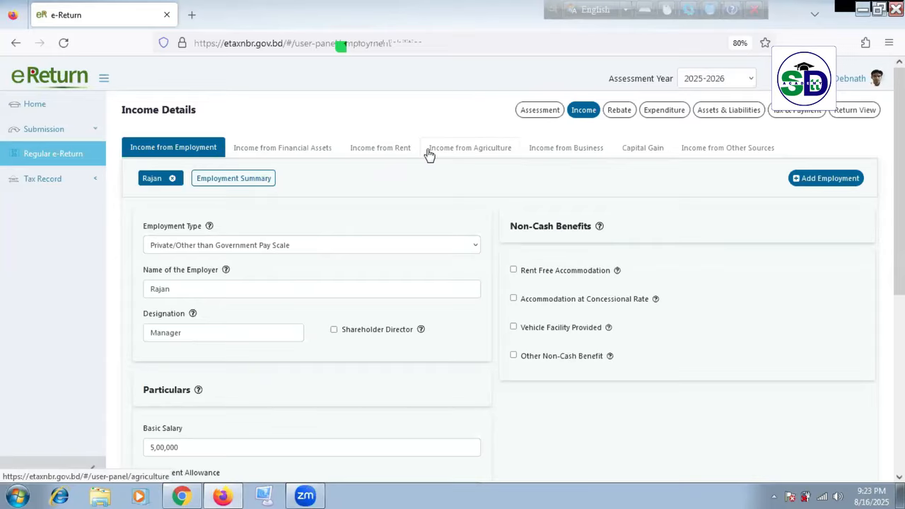
left_click(619, 112)
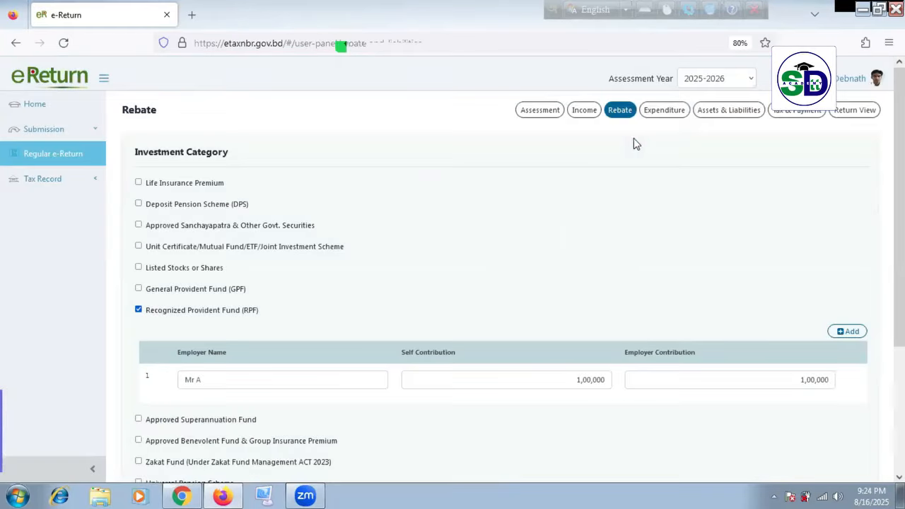
left_click(681, 111)
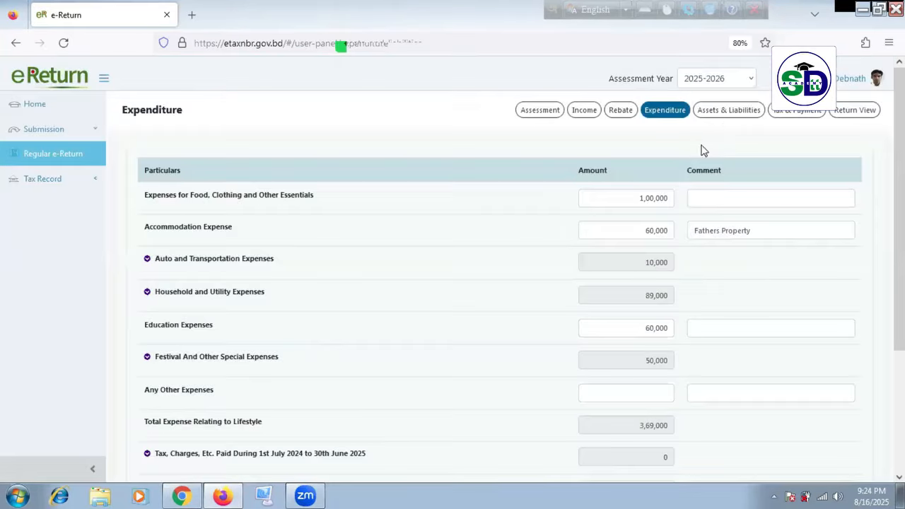
left_click(729, 110)
scroll(610, 234, "down", 20)
scroll(616, 316, "down", 2)
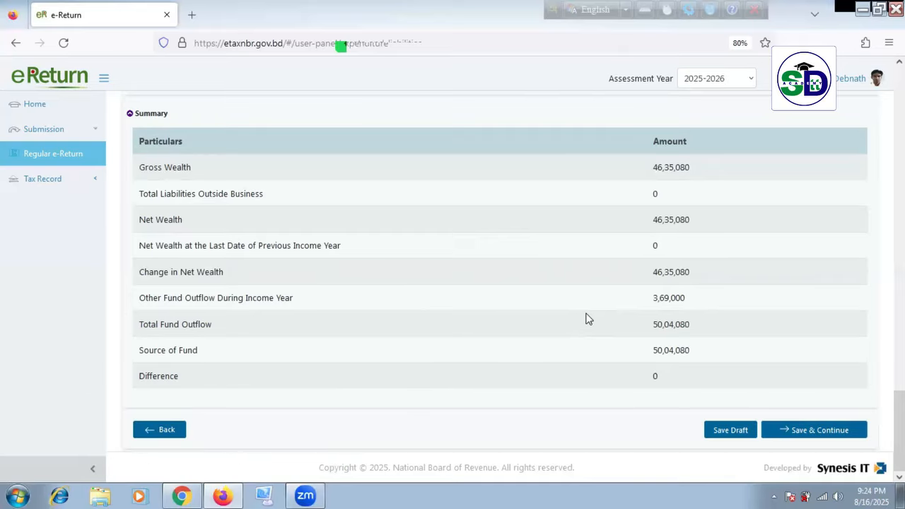
scroll(587, 320, "up", 15)
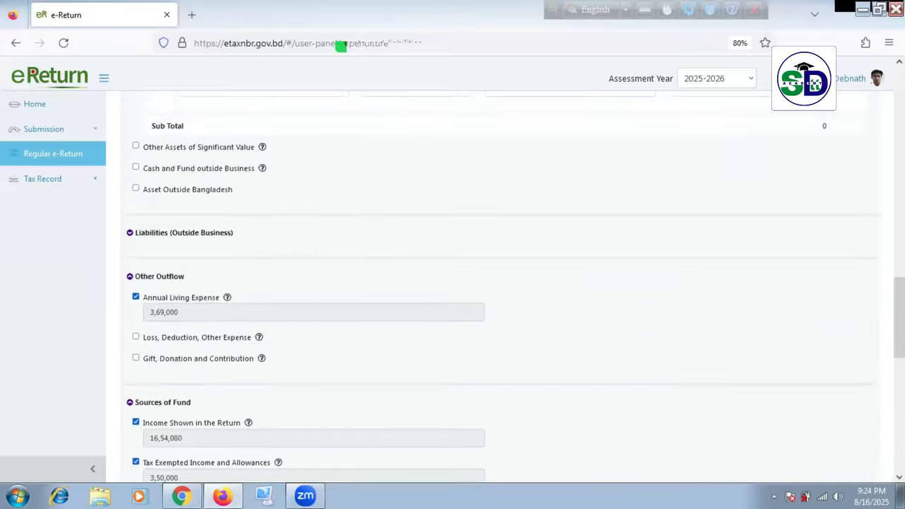
scroll(513, 277, "up", 5)
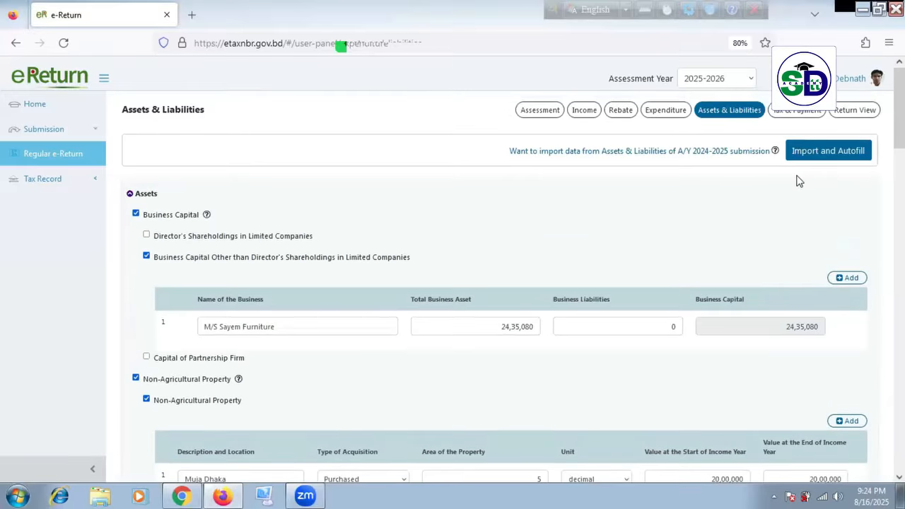
scroll(794, 179, "down", 15)
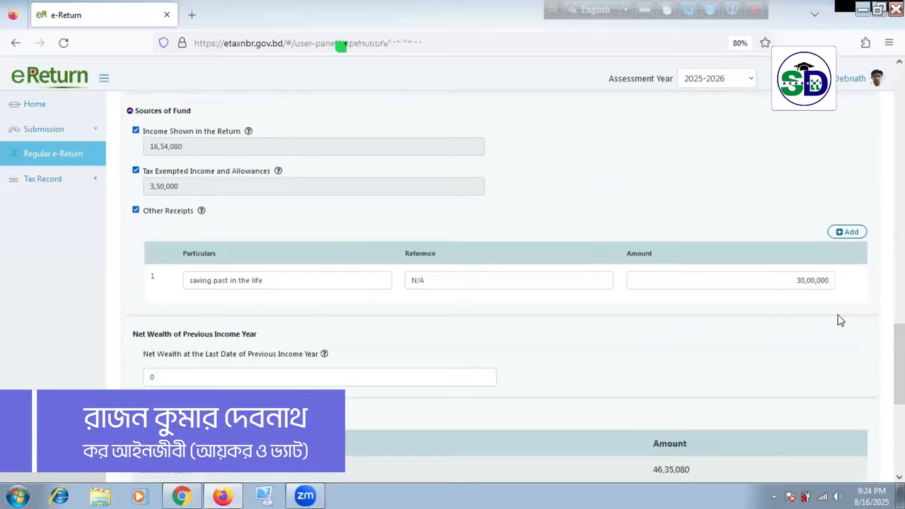
scroll(841, 321, "down", 5)
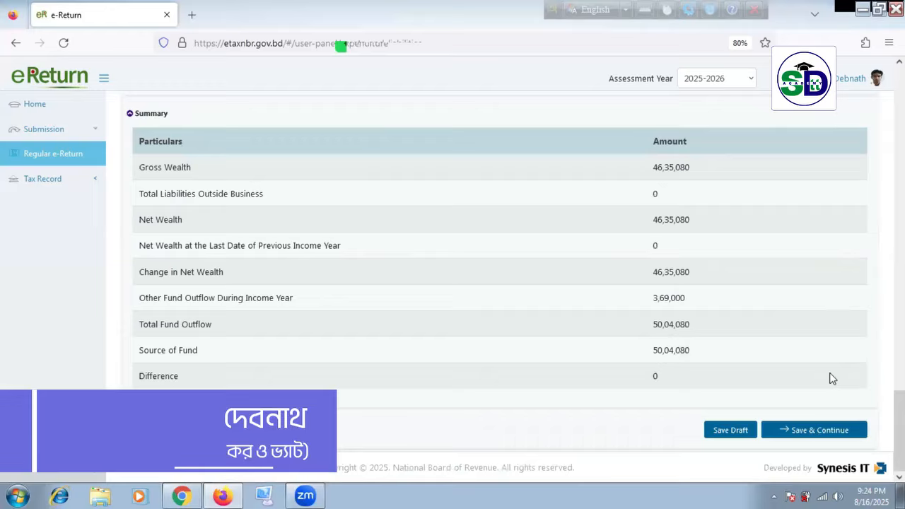
Step: Save the balanced statement and check the Total Amount Payable of 1,34,608
left_click(820, 431)
scroll(495, 330, "down", 10)
scroll(545, 340, "down", 5)
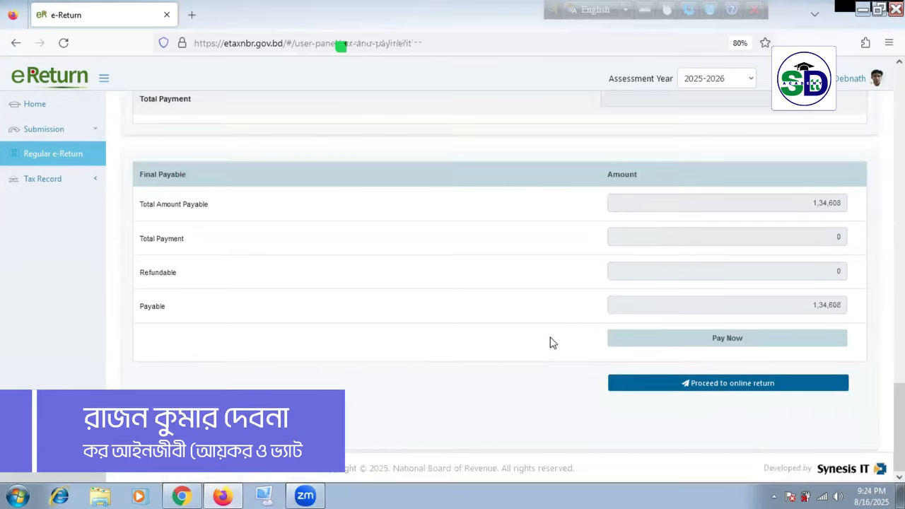
left_click_drag(807, 305, 854, 307)
left_click(515, 371)
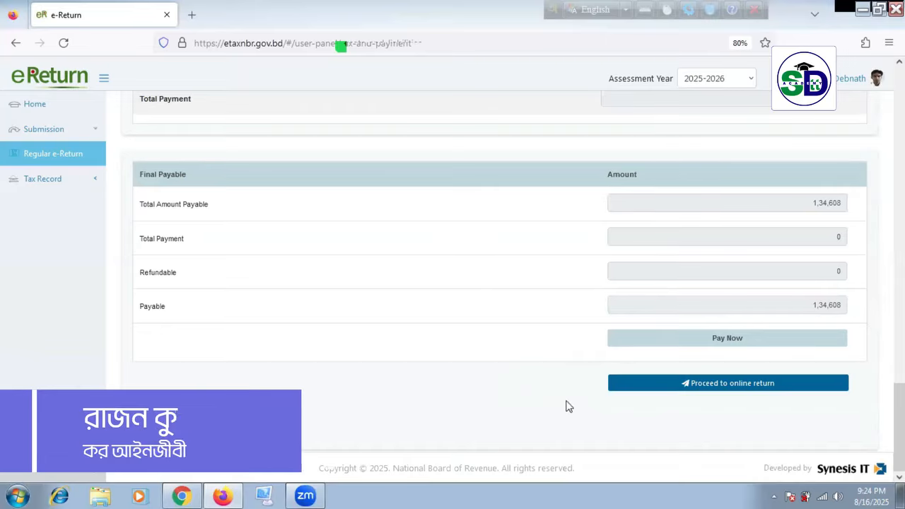
Step: Review Tax Computation and the Final Payable table, noting the payment-status update note
scroll(574, 392, "up", 10)
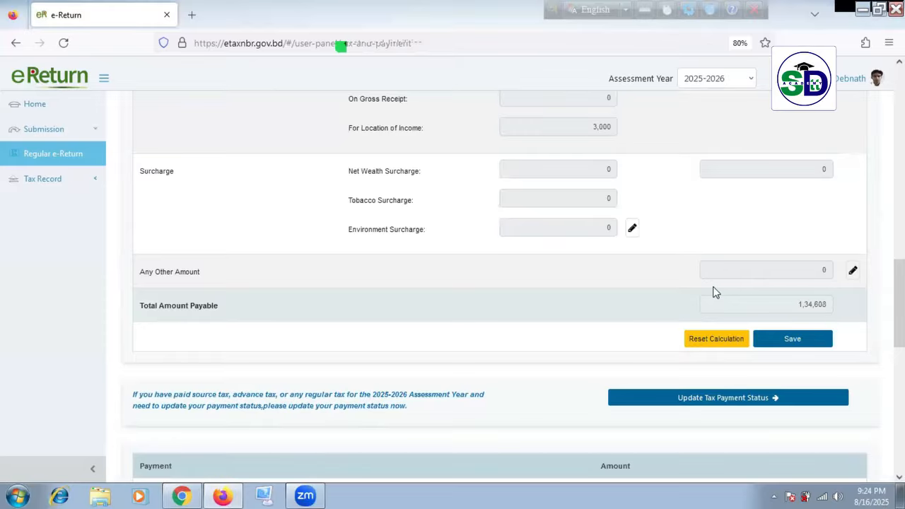
scroll(710, 275, "up", 10)
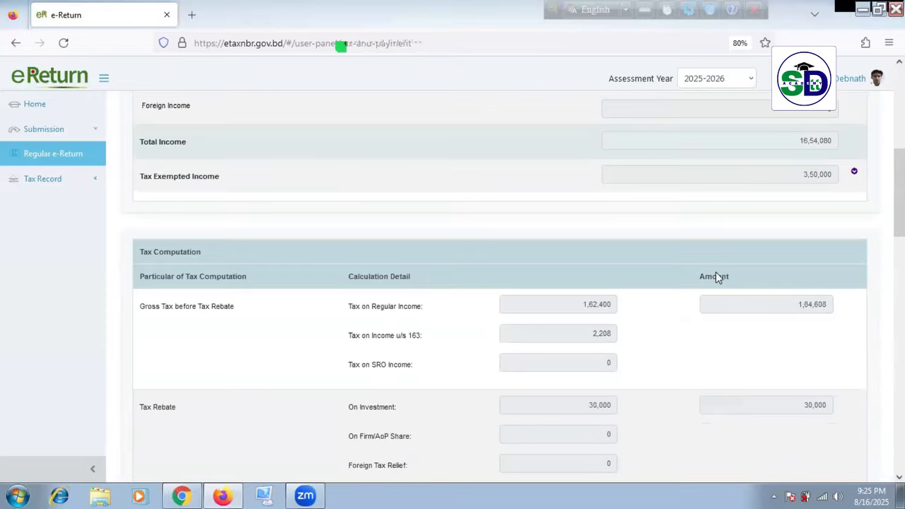
scroll(723, 264, "up", 3)
scroll(723, 265, "up", 4)
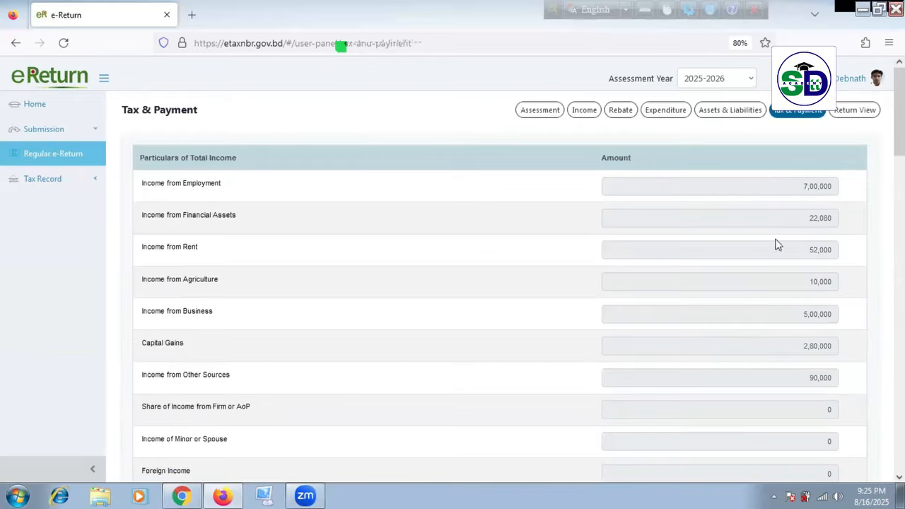
scroll(774, 357, "down", 3)
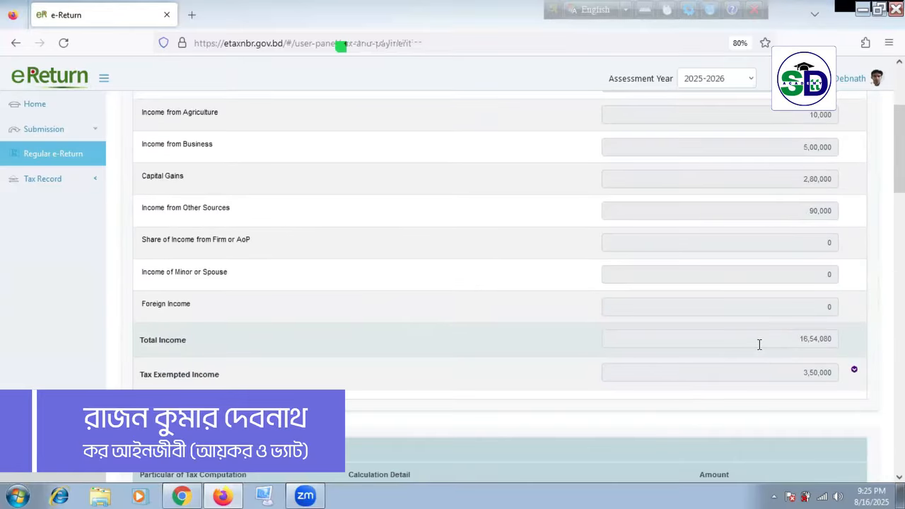
scroll(760, 345, "down", 6)
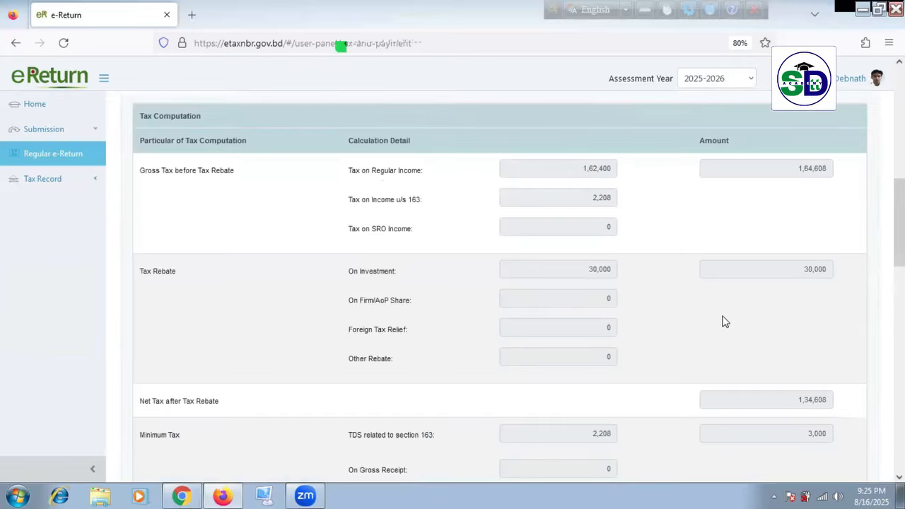
scroll(725, 320, "down", 2)
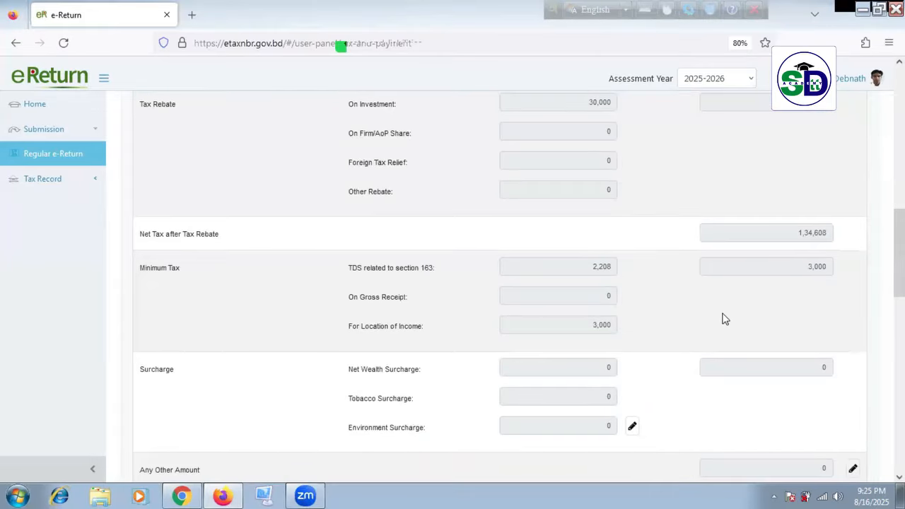
scroll(725, 319, "down", 3)
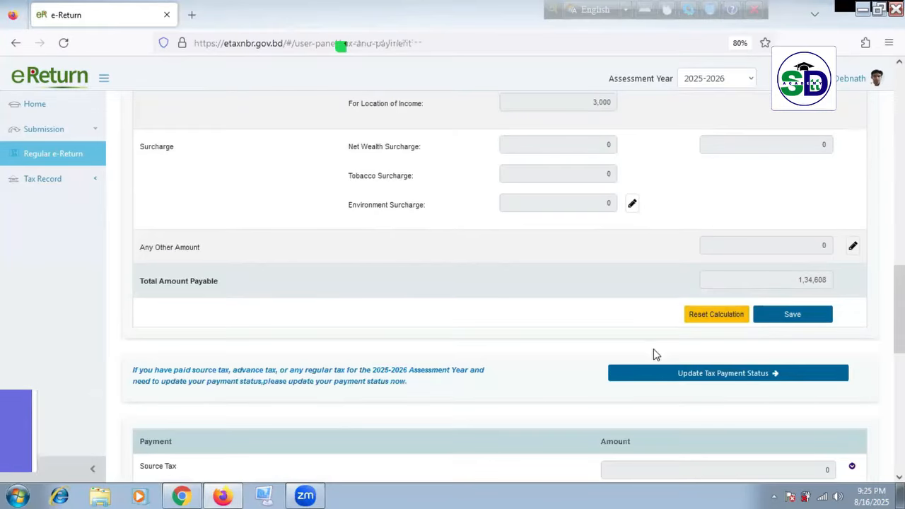
scroll(615, 352, "down", 7)
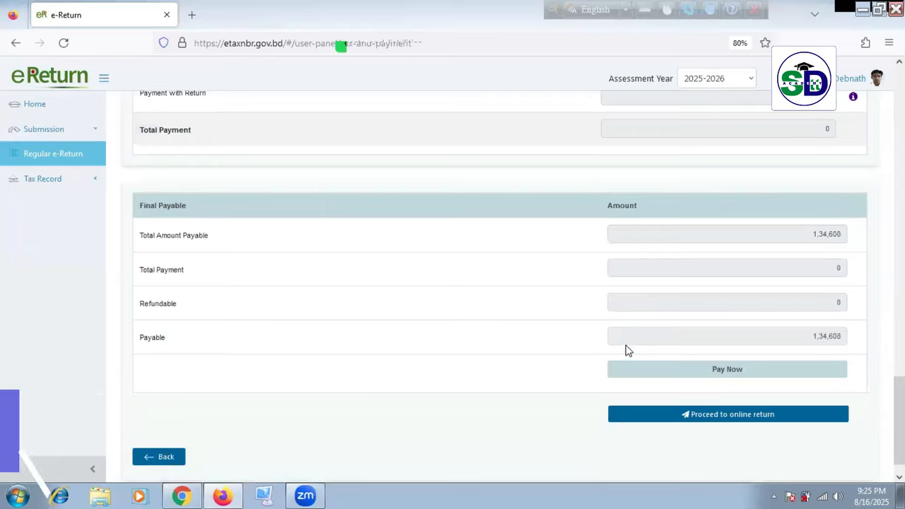
scroll(626, 348, "up", 5)
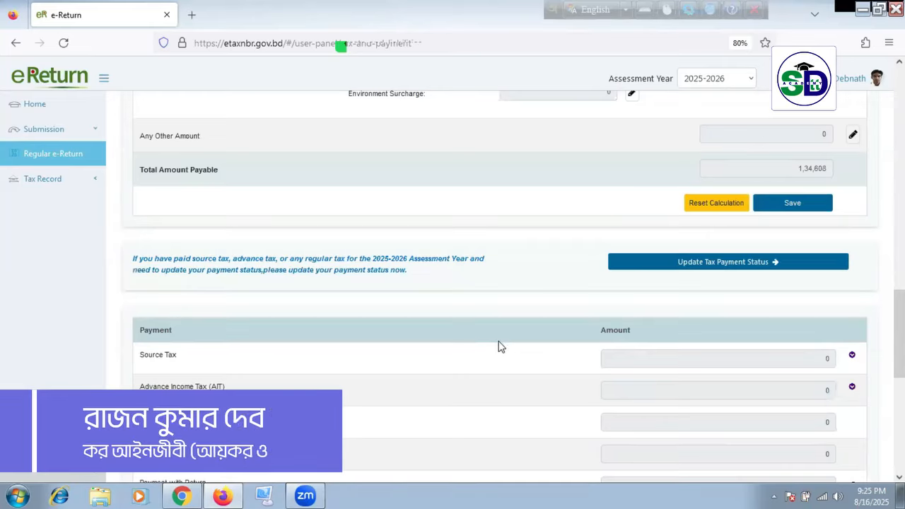
scroll(499, 346, "up", 2)
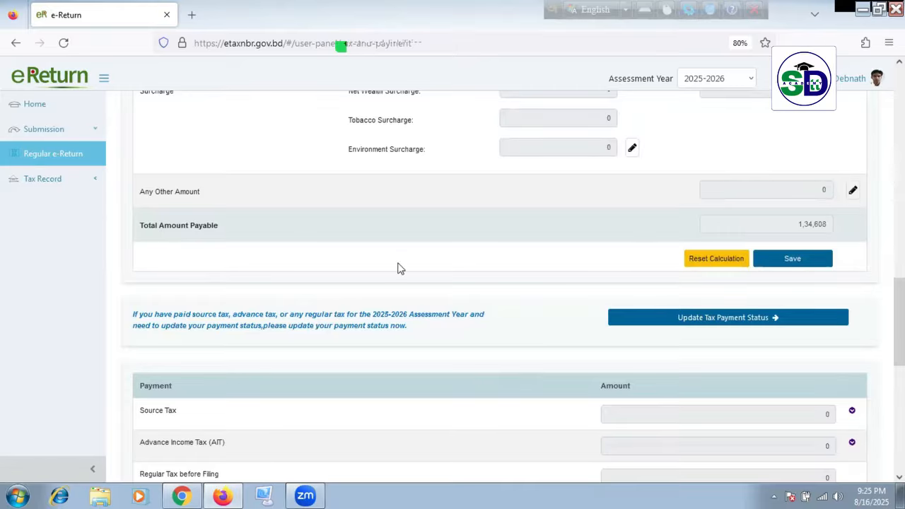
left_click_drag(141, 319, 517, 333)
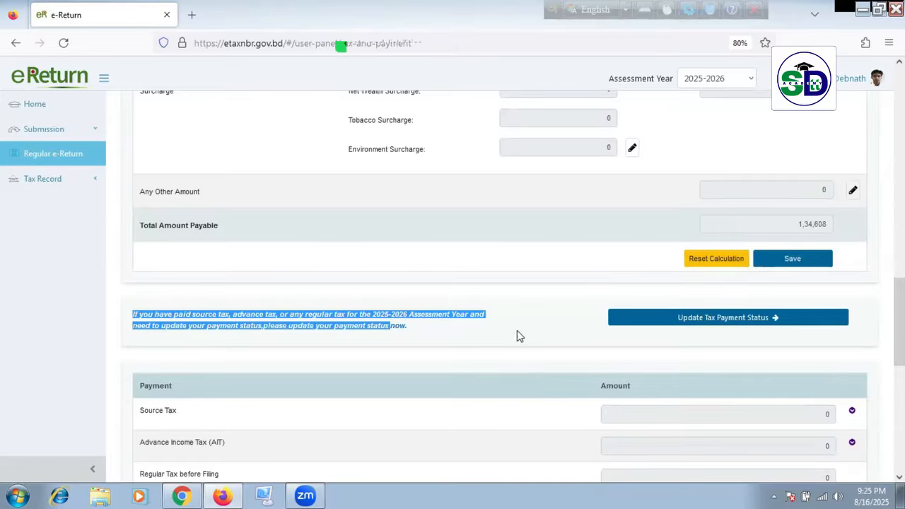
left_click(714, 322)
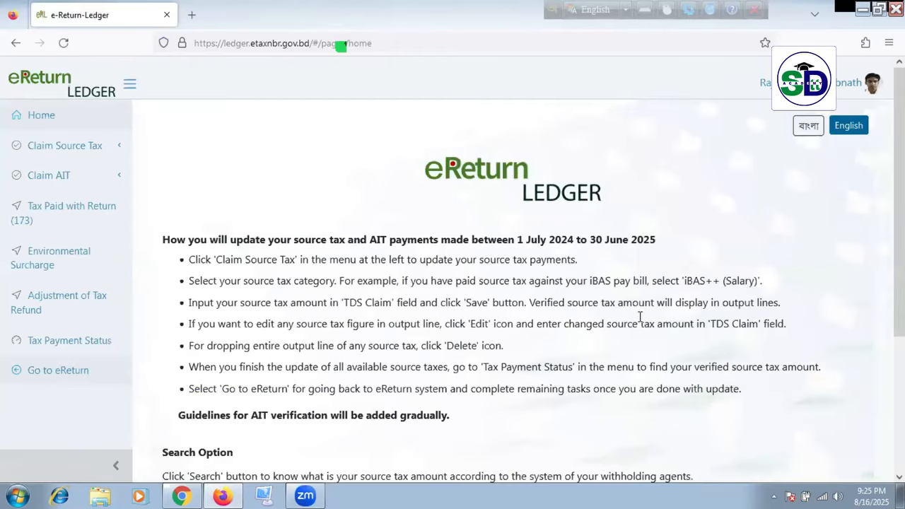
left_click(17, 45)
left_click(68, 361)
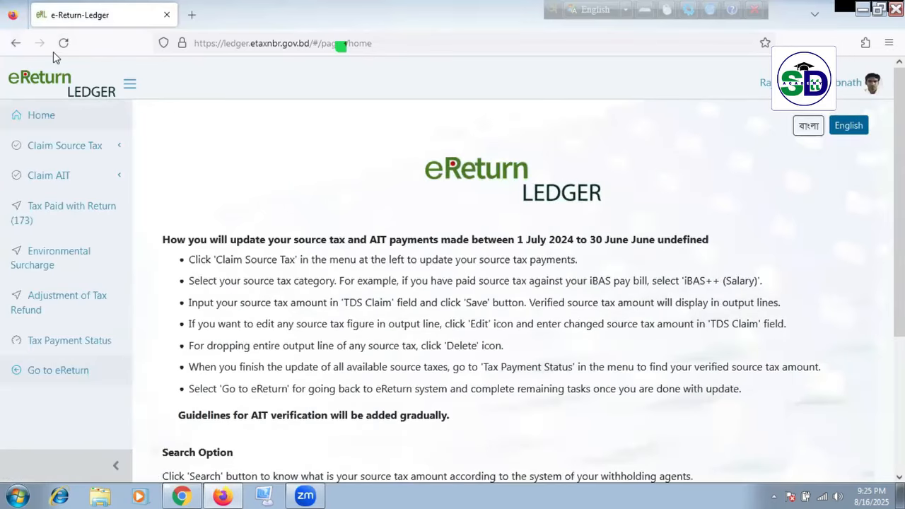
left_click(84, 372)
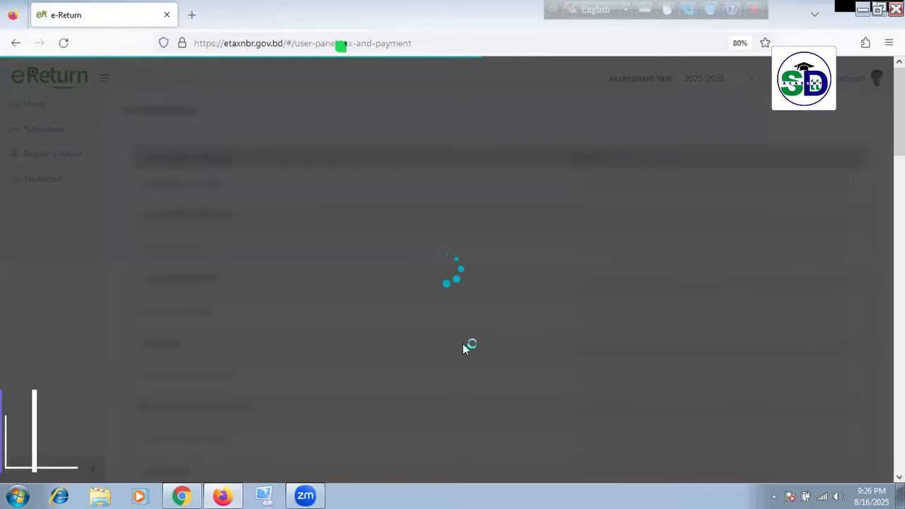
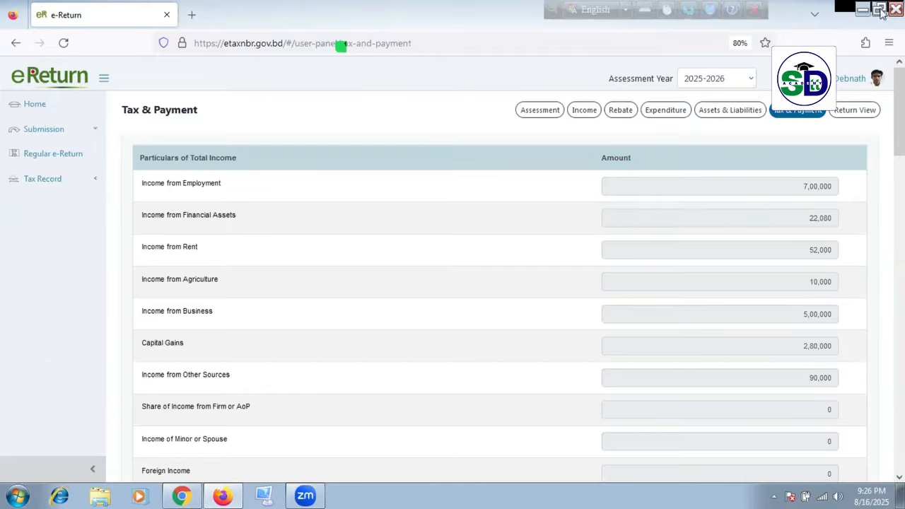
Step: On Assets & Liabilities, prefix the first property's description to read 'As before Muja Dhaka'
left_click(726, 112)
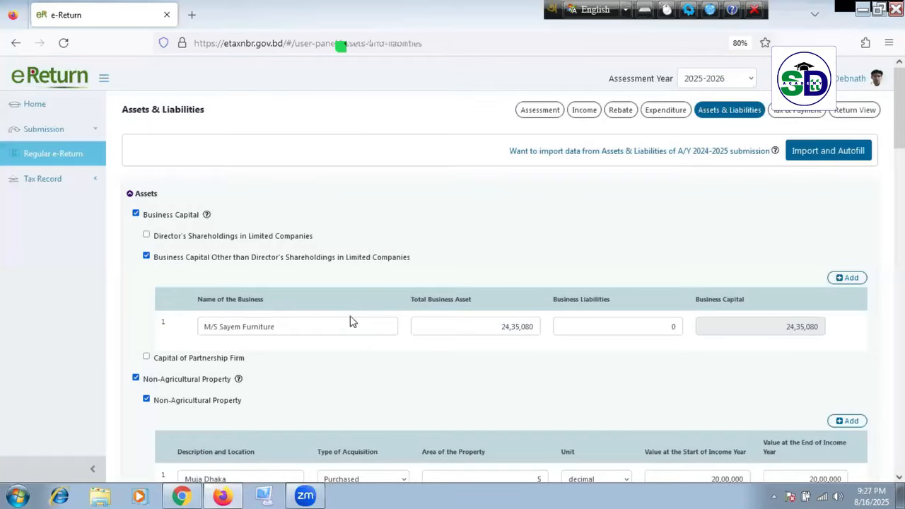
scroll(216, 296, "down", 2)
scroll(239, 368, "down", 2)
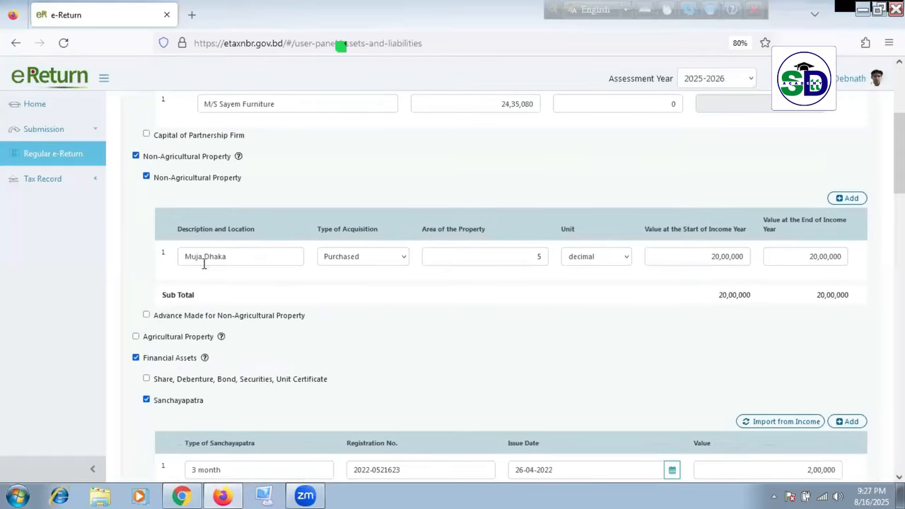
left_click(224, 261)
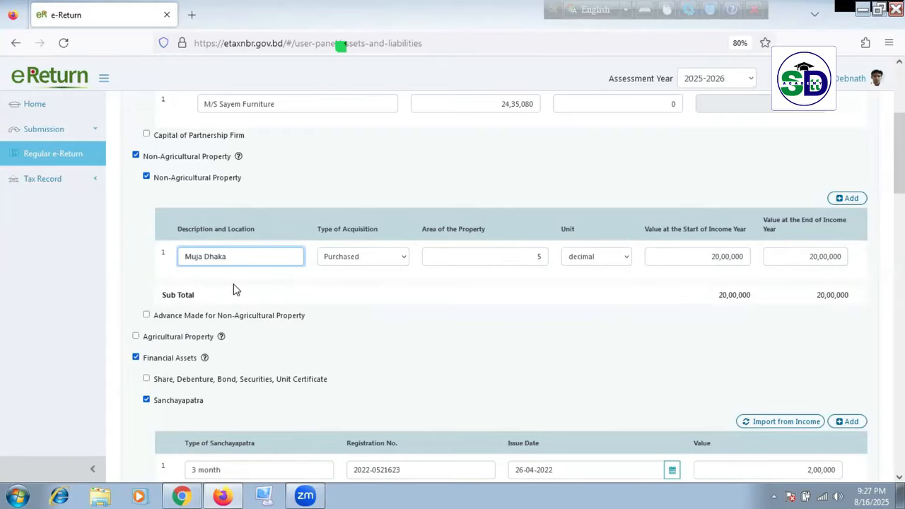
type("As before")
Step: Add a second non-agricultural property row described as 'New Purchase'
left_click(848, 199)
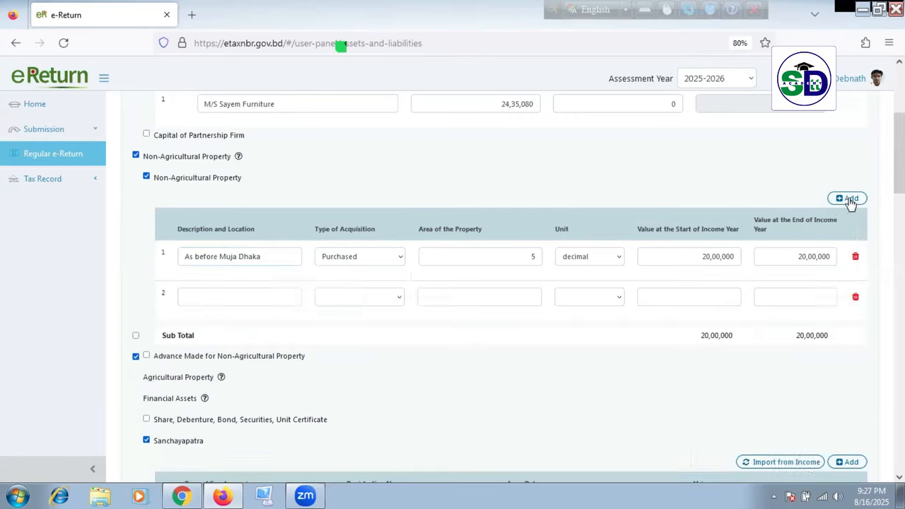
left_click(252, 300)
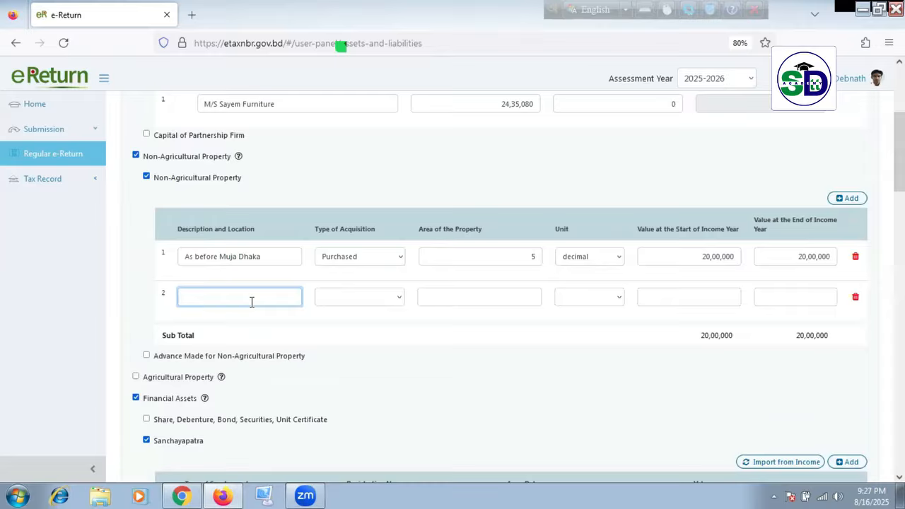
type("New Purchaw")
Step: Delete the New Purchase property row and save the assets and liabilities
left_click(856, 297)
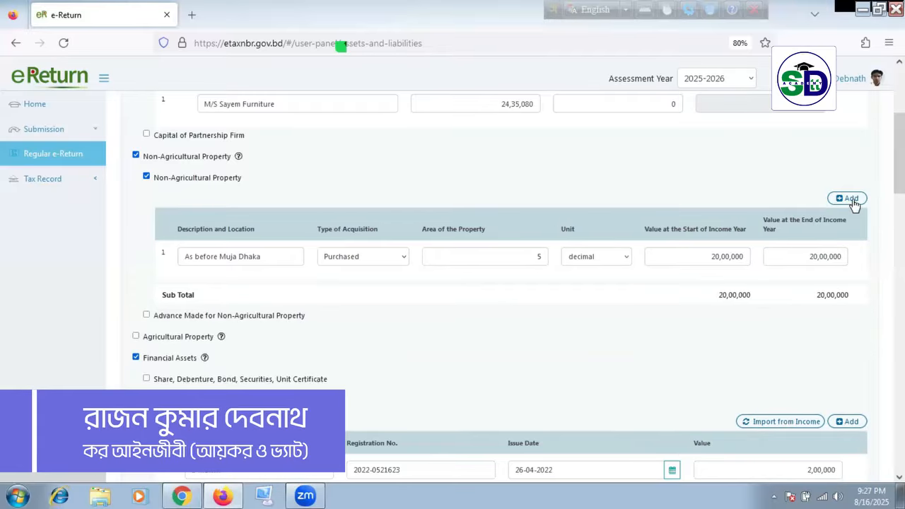
scroll(805, 270, "down", 15)
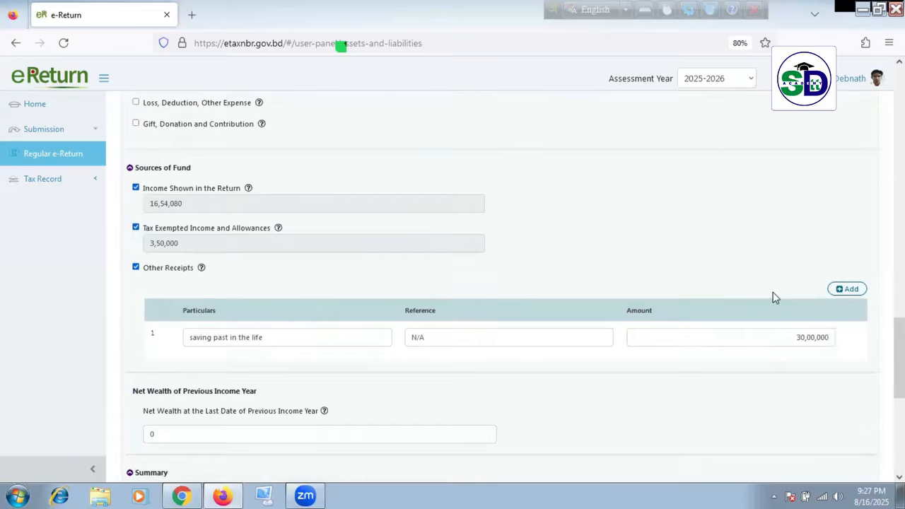
scroll(694, 281, "up", 1)
scroll(695, 286, "down", 1)
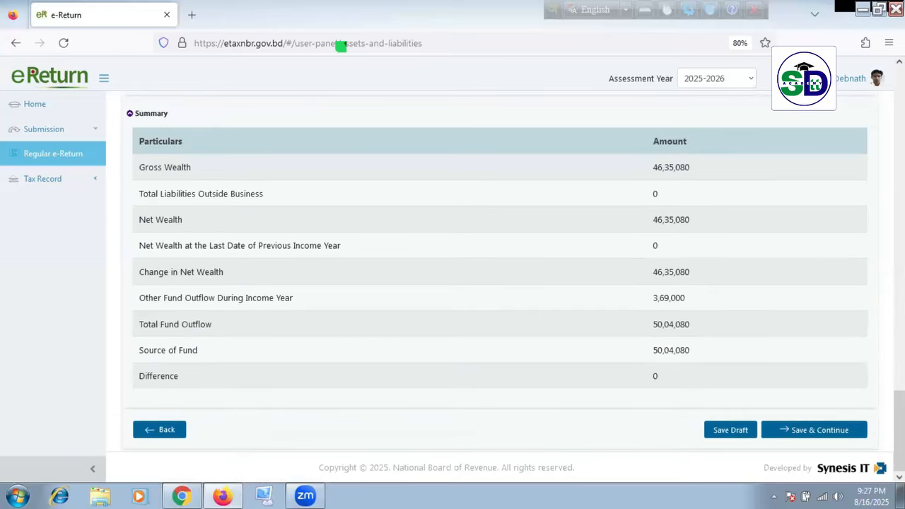
left_click(819, 431)
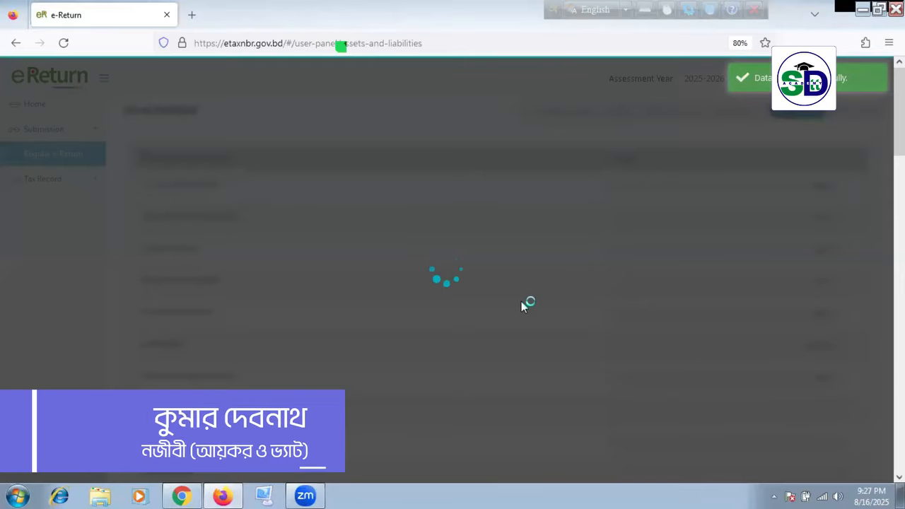
Step: Review Tax & Payment (1,34,608 payable) and go to Update Tax Payment Status in the ledger
scroll(539, 310, "down", 15)
scroll(566, 314, "down", 6)
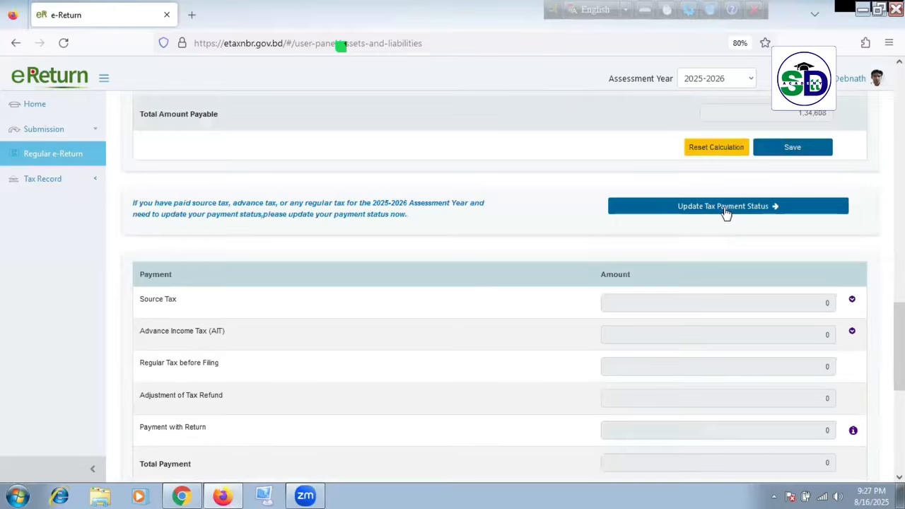
scroll(728, 216, "up", 4)
scroll(725, 217, "up", 8)
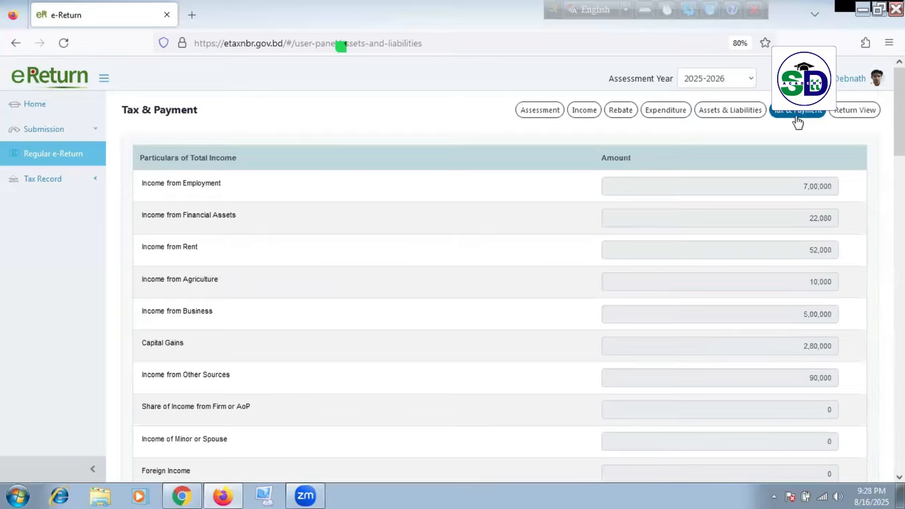
scroll(785, 194, "down", 14)
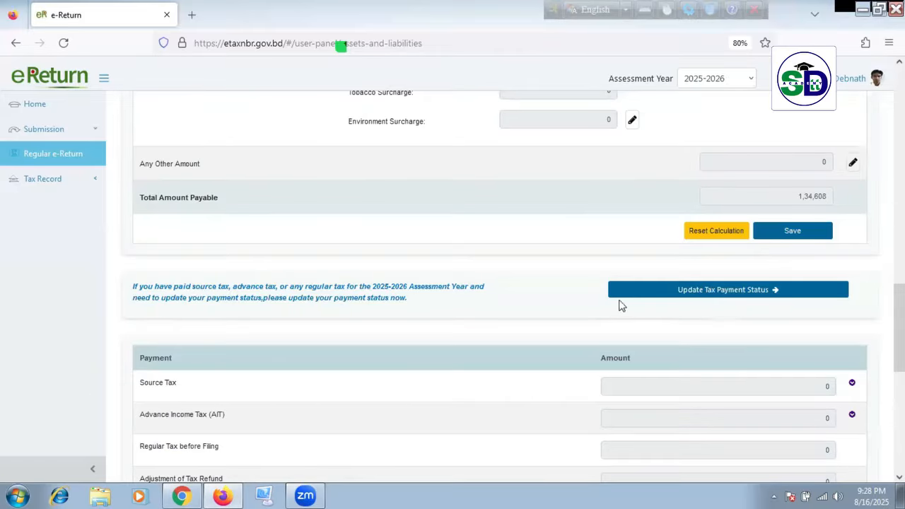
left_click(687, 290)
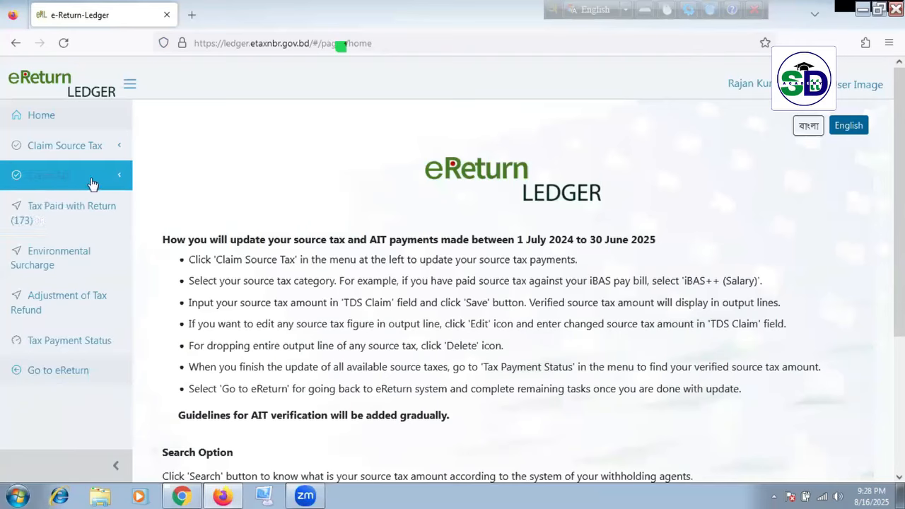
Step: Open Tax Paid with Return (173) and choose Challan as the payment type
left_click(117, 150)
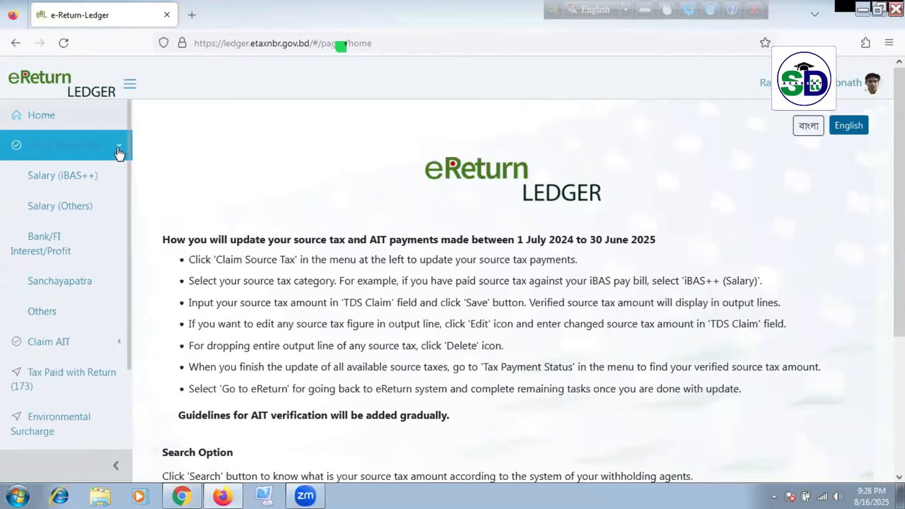
left_click(117, 150)
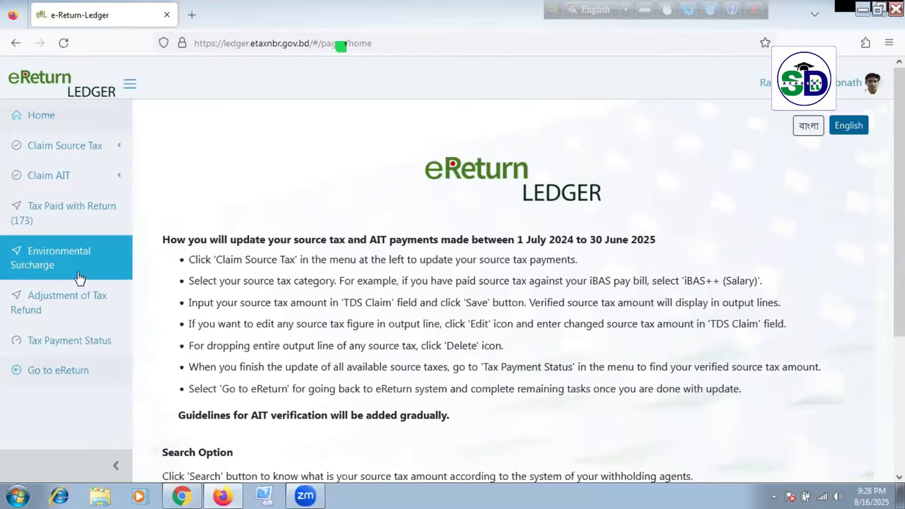
left_click(101, 206)
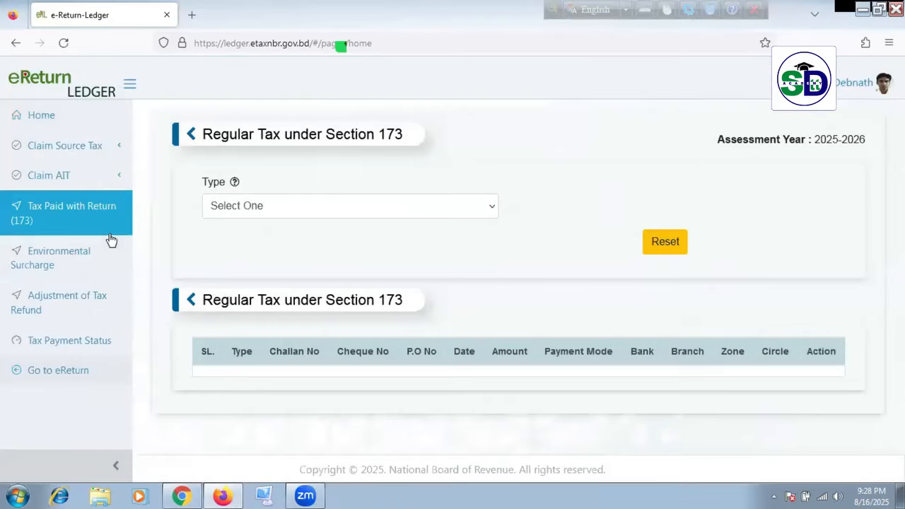
left_click(323, 214)
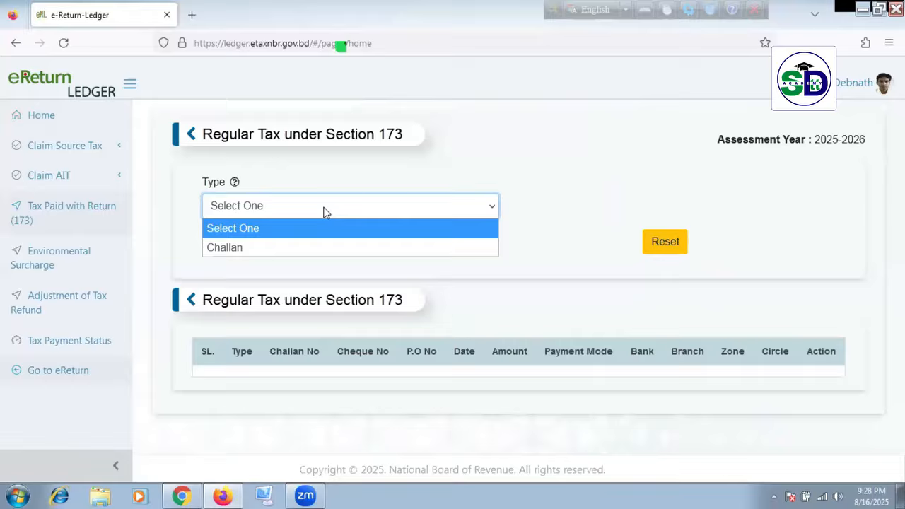
left_click(299, 245)
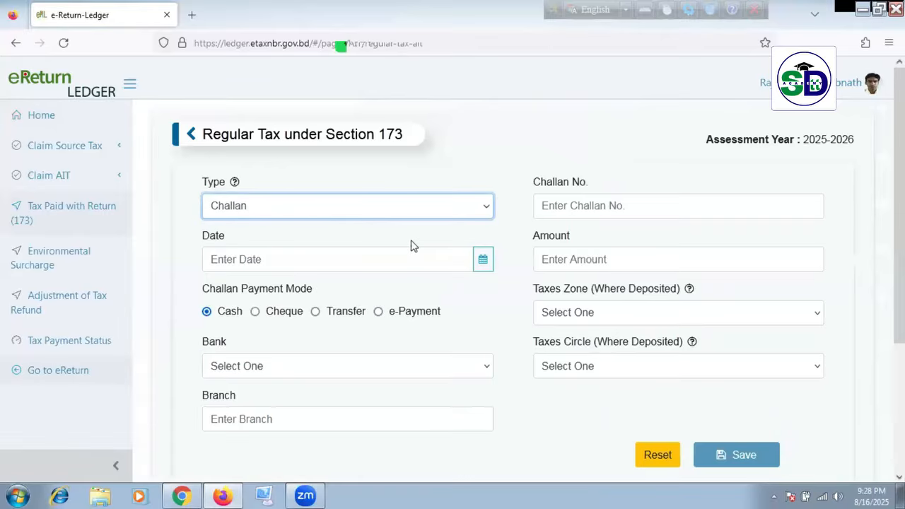
Step: Set the challan date to 16-08-2025 from the calendar
left_click(303, 254)
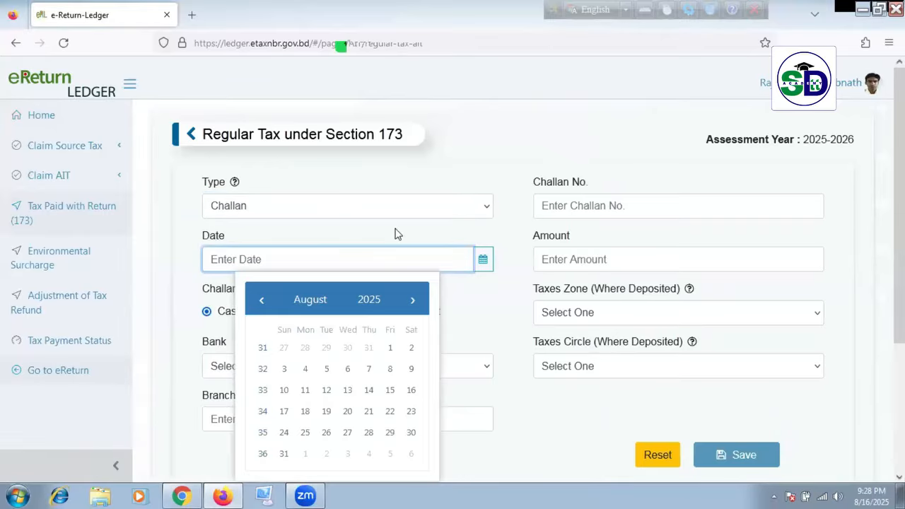
left_click(360, 207)
left_click(360, 207)
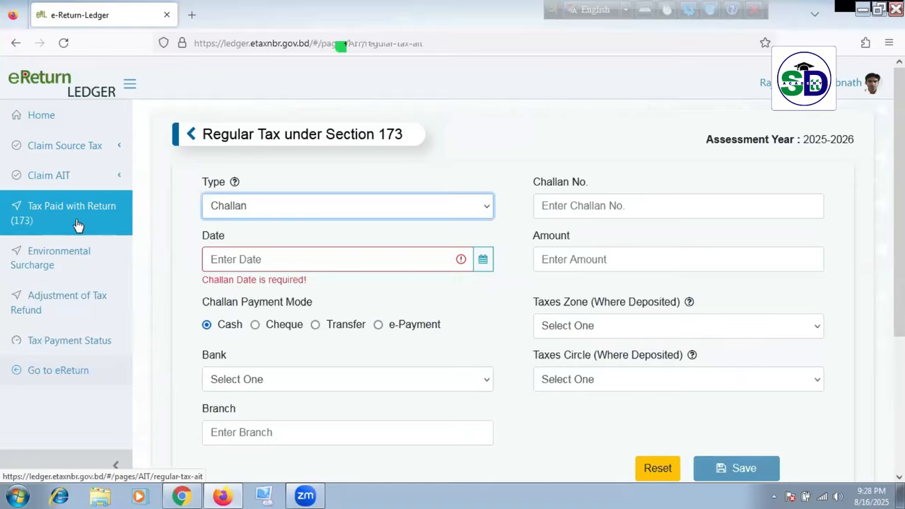
left_click(483, 259)
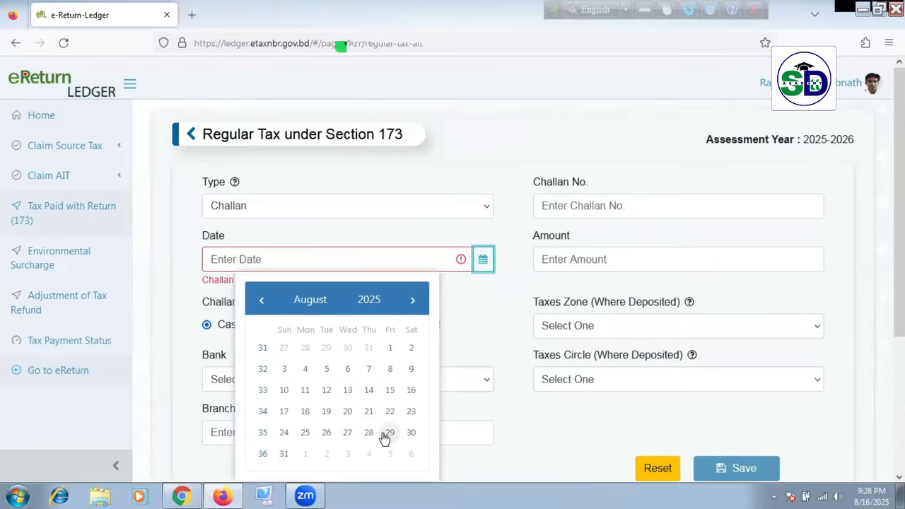
scroll(313, 398, "down", 2)
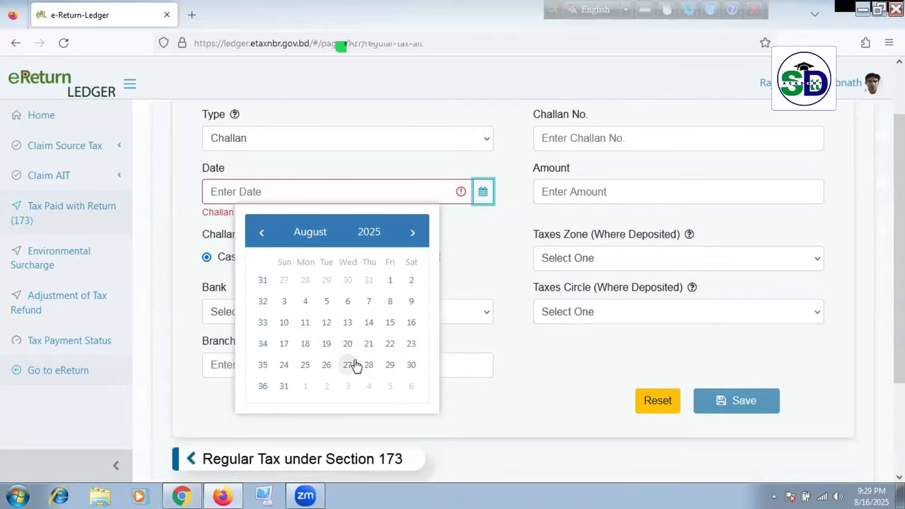
left_click(411, 365)
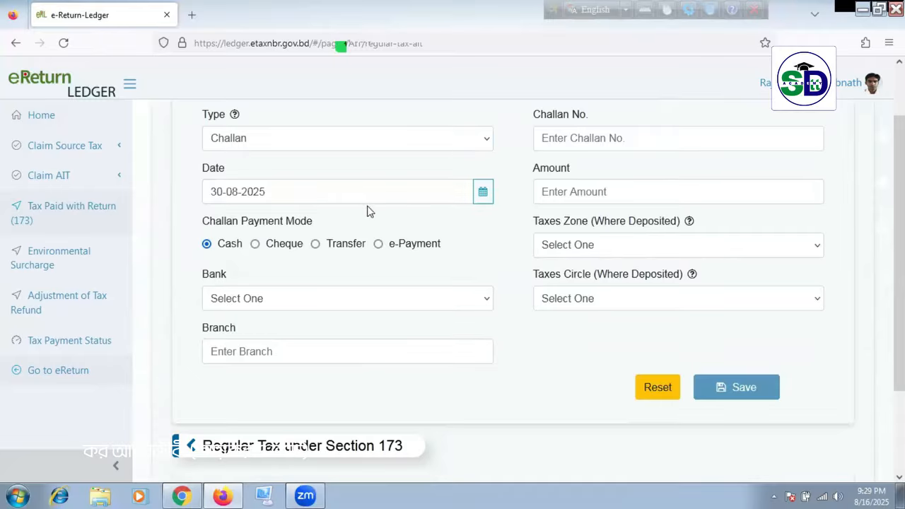
left_click(481, 202)
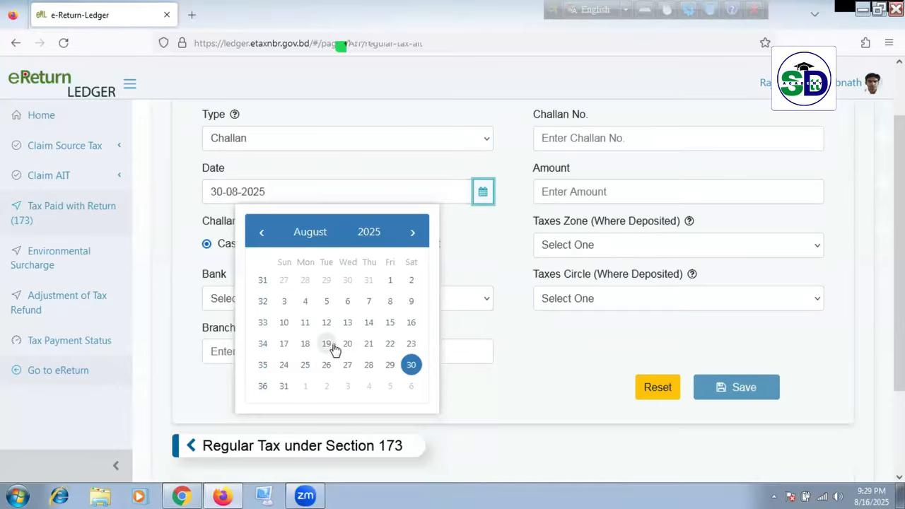
left_click(412, 324)
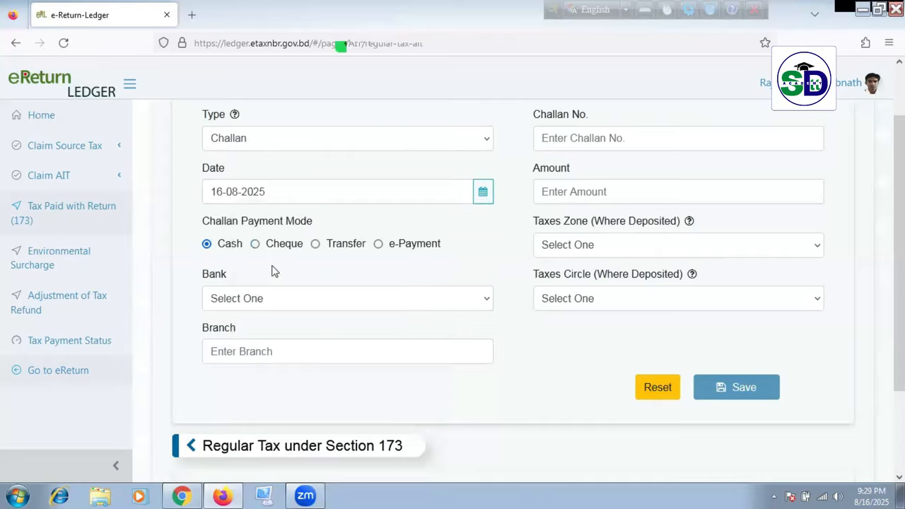
Step: Leave Amount, Challan No., Bank, Taxes Circle, Taxes Zone and Branch empty to show required warnings
left_click(605, 195)
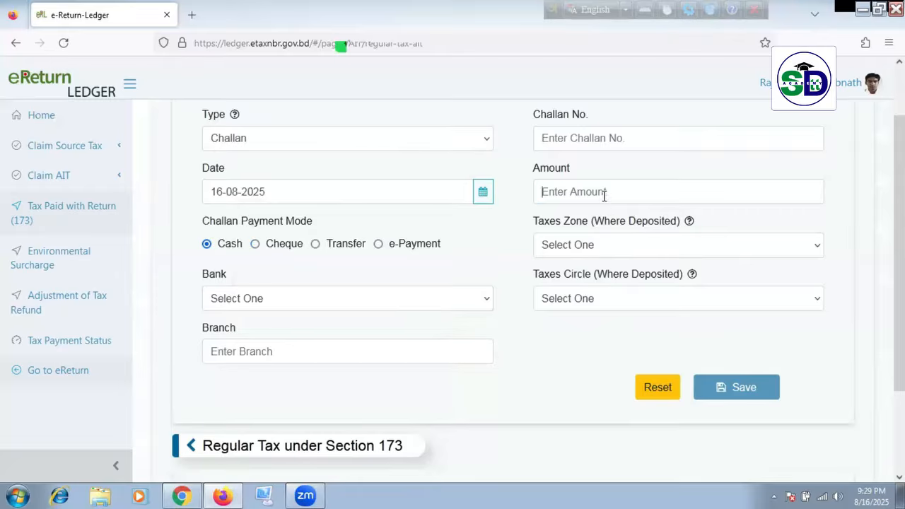
left_click(622, 140)
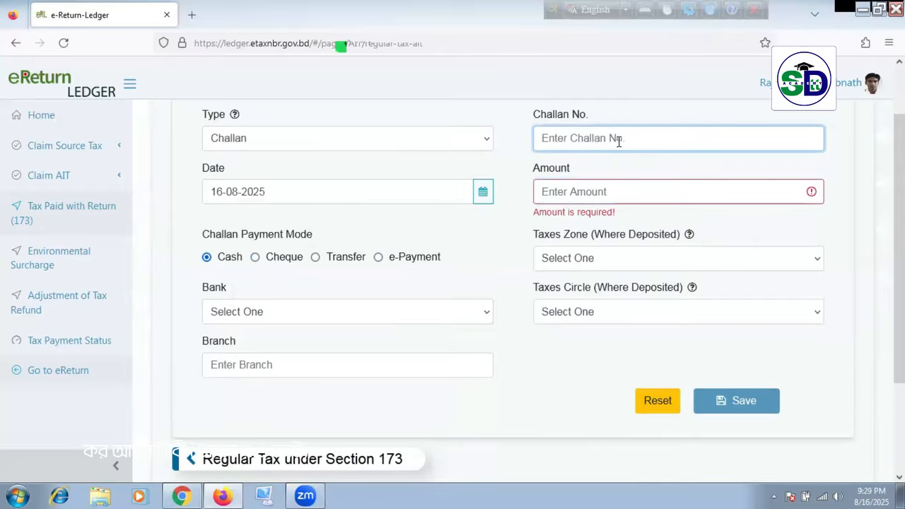
left_click(626, 191)
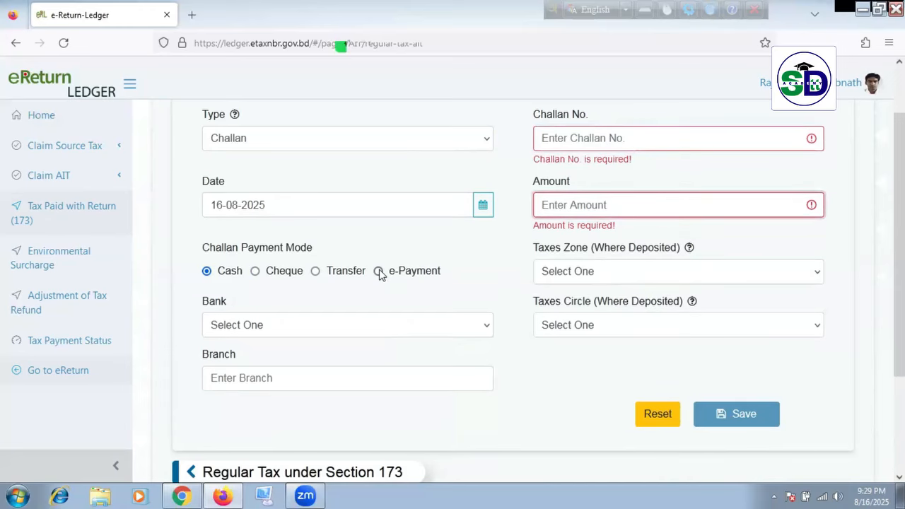
left_click(381, 329)
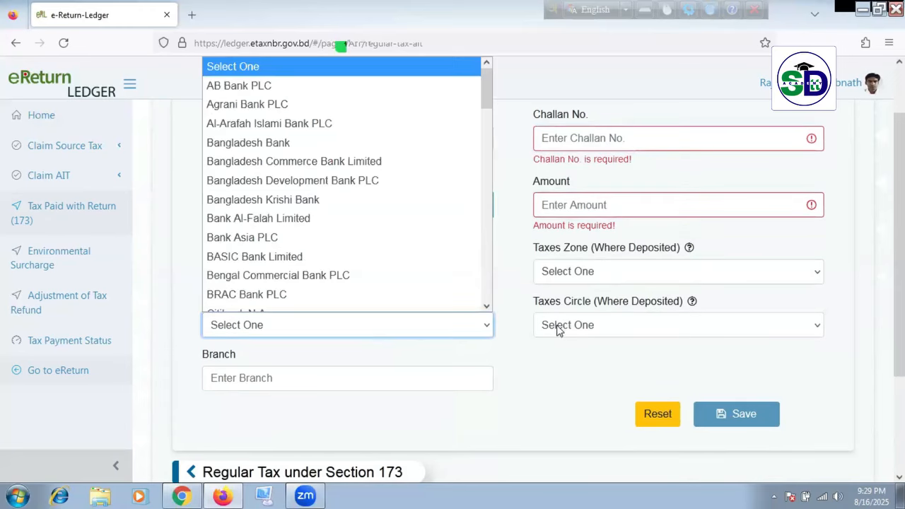
left_click(621, 332)
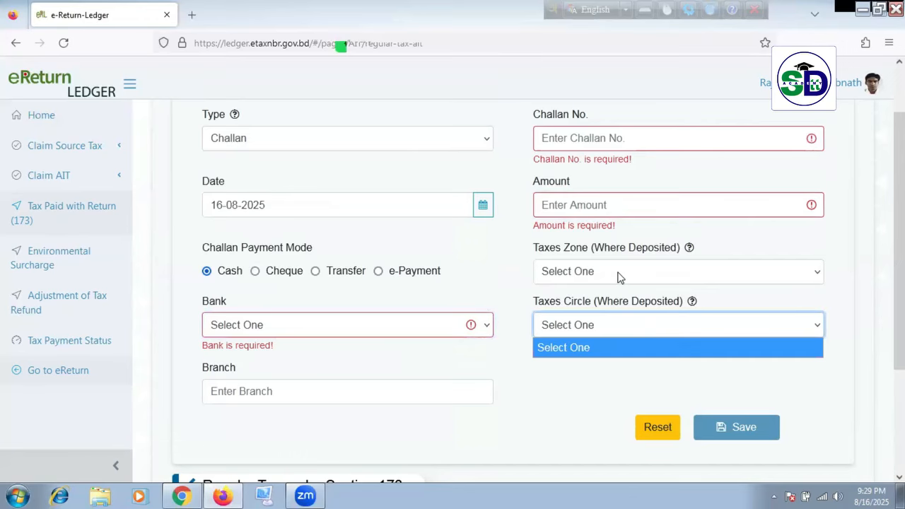
left_click(619, 276)
left_click(510, 397)
left_click(379, 414)
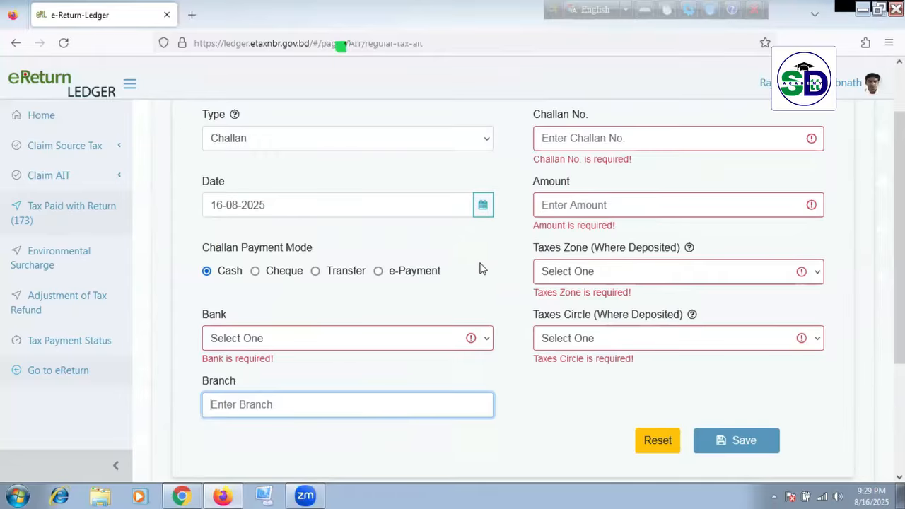
scroll(479, 269, "up", 2)
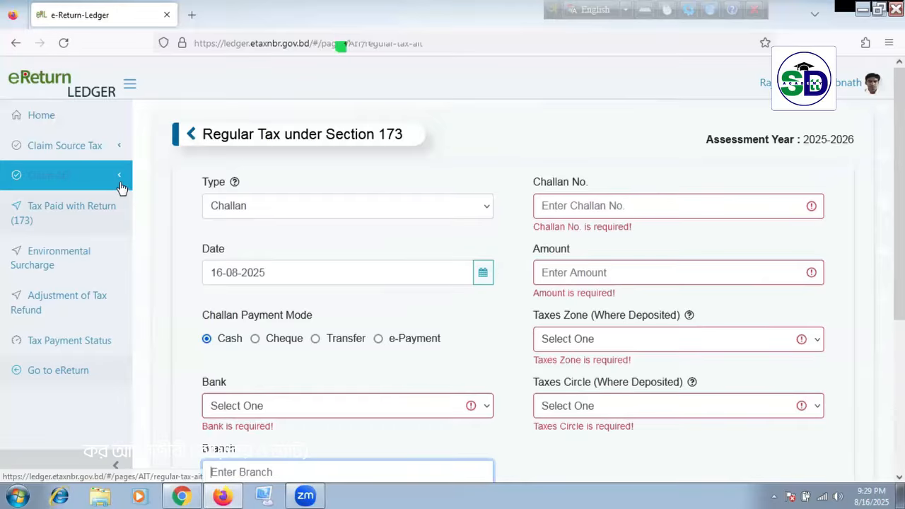
Step: Open Salary (Others) under Claim Source Tax, leaving Depositing Authority, Reference No. and reference date blank
left_click(121, 155)
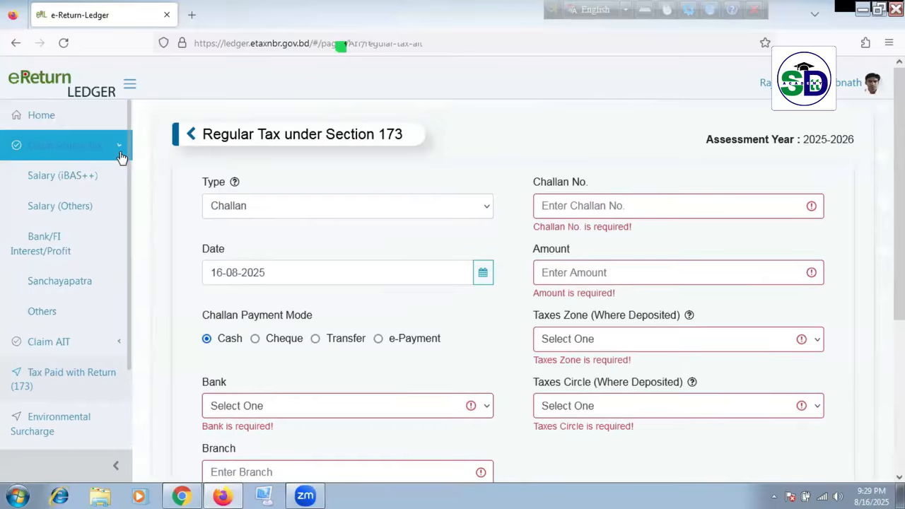
left_click(86, 213)
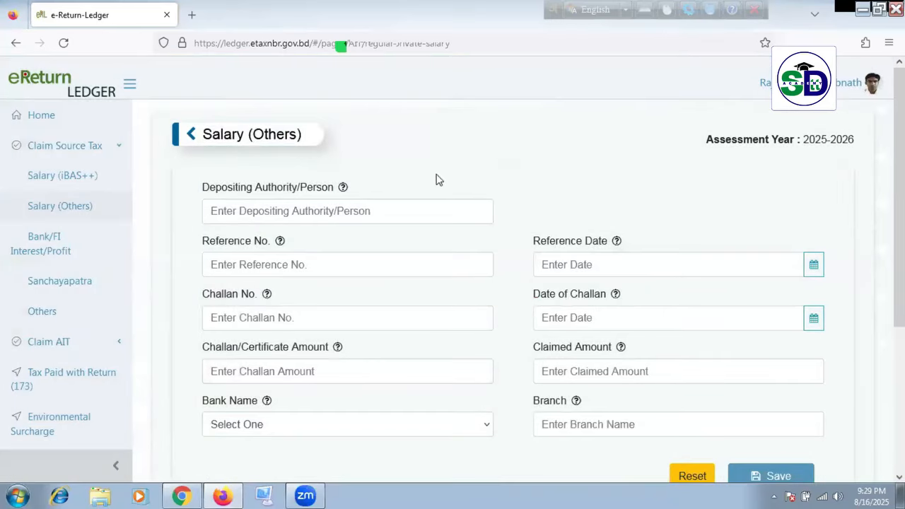
left_click(316, 216)
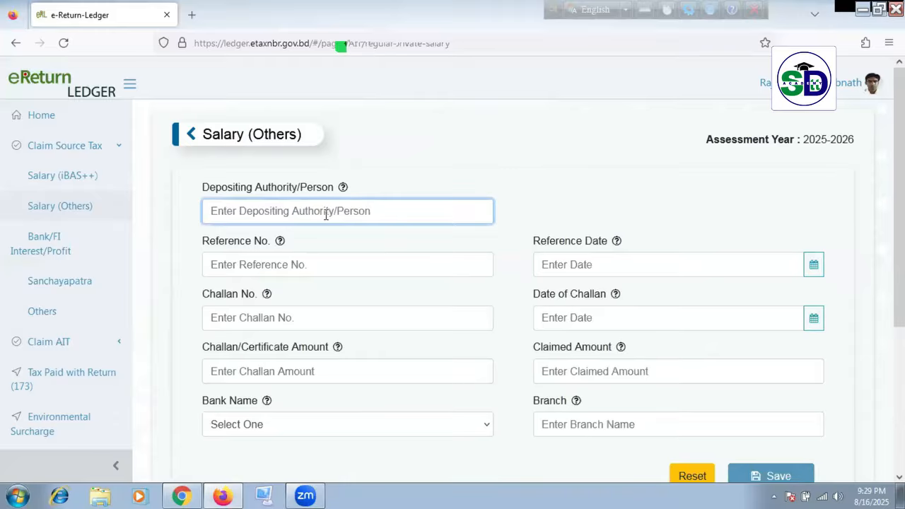
left_click(337, 269)
left_click(648, 277)
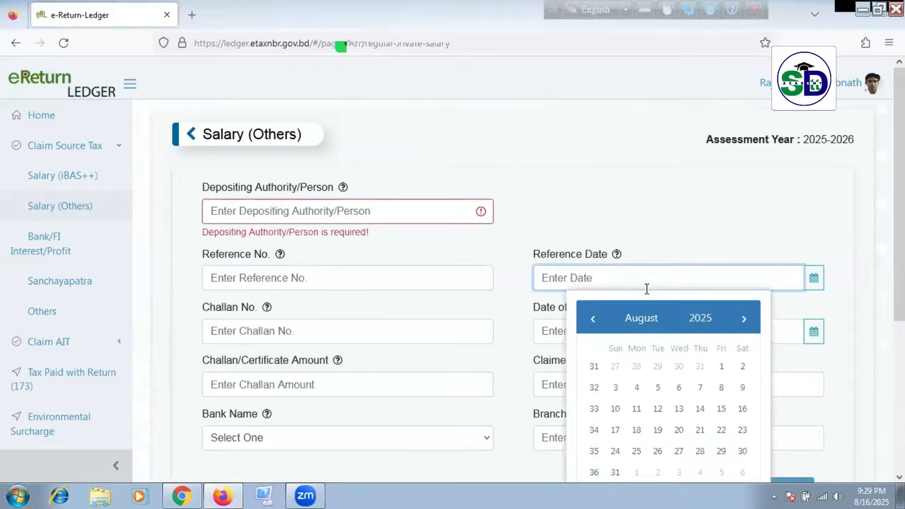
Step: Leave challan number, challan date, Challan Amount and Claimed Amount blank to show required warnings
left_click(340, 331)
left_click(624, 329)
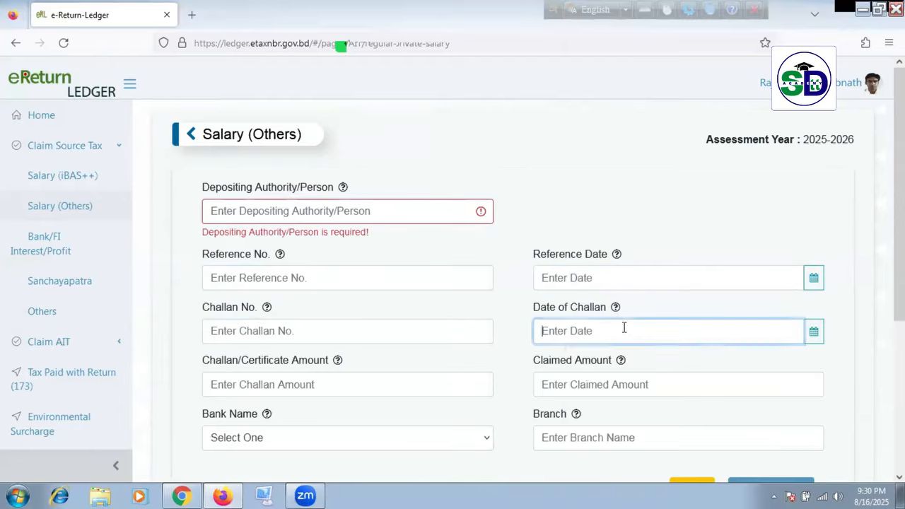
left_click(353, 384)
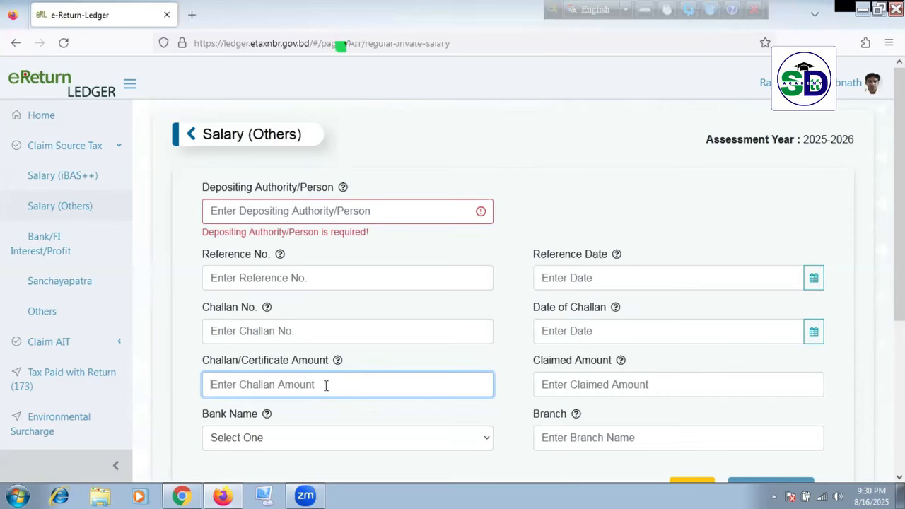
left_click(587, 383)
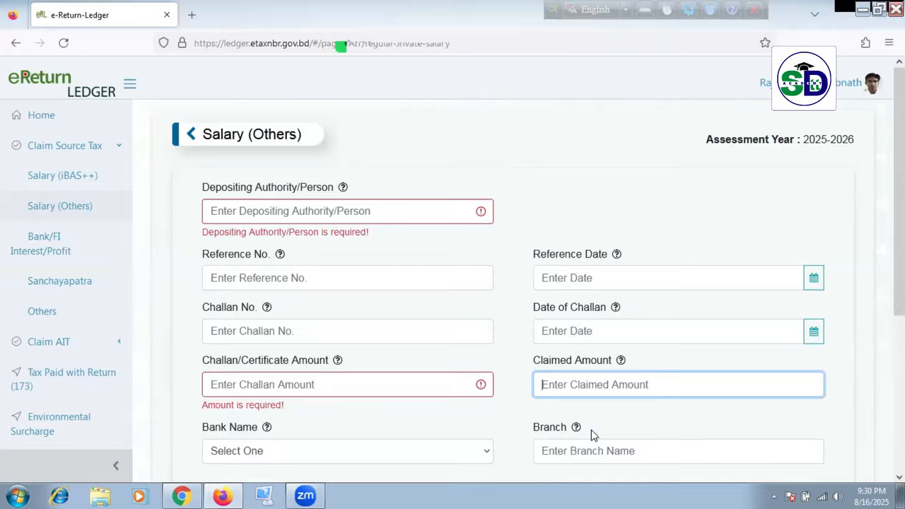
left_click(321, 383)
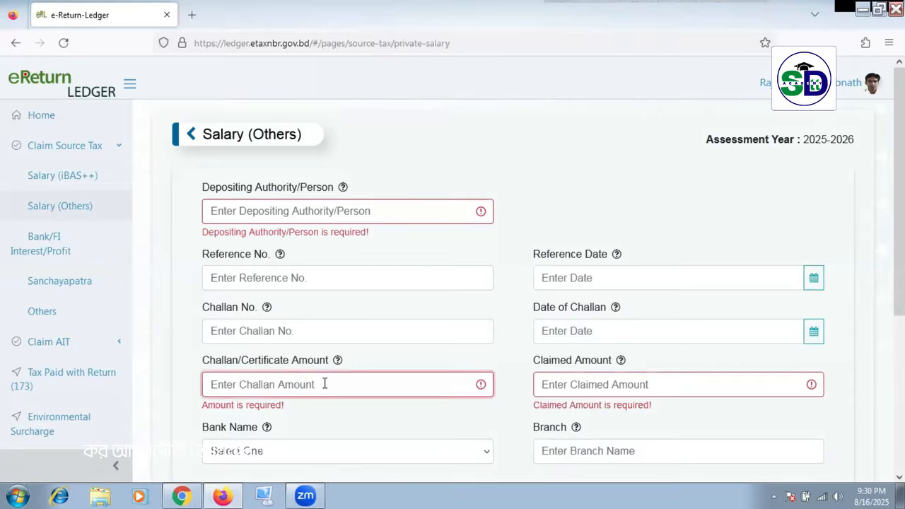
left_click(655, 387)
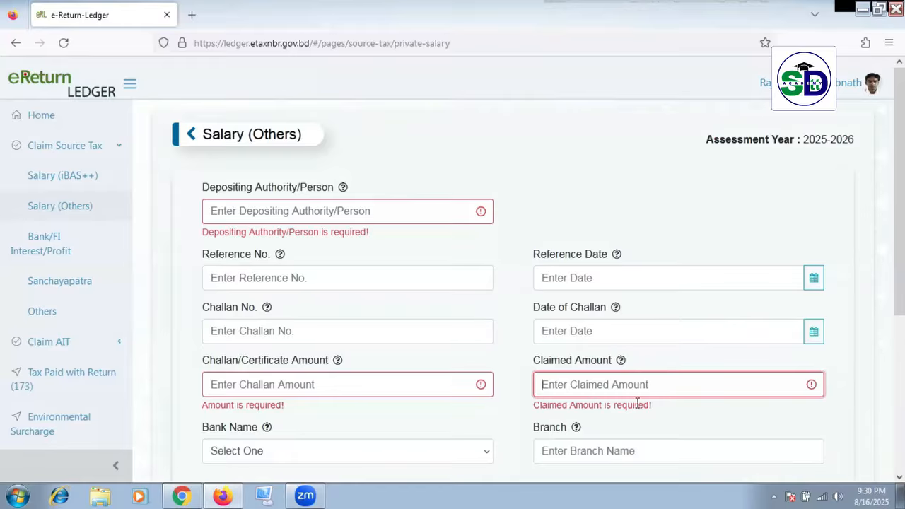
scroll(417, 471, "down", 2)
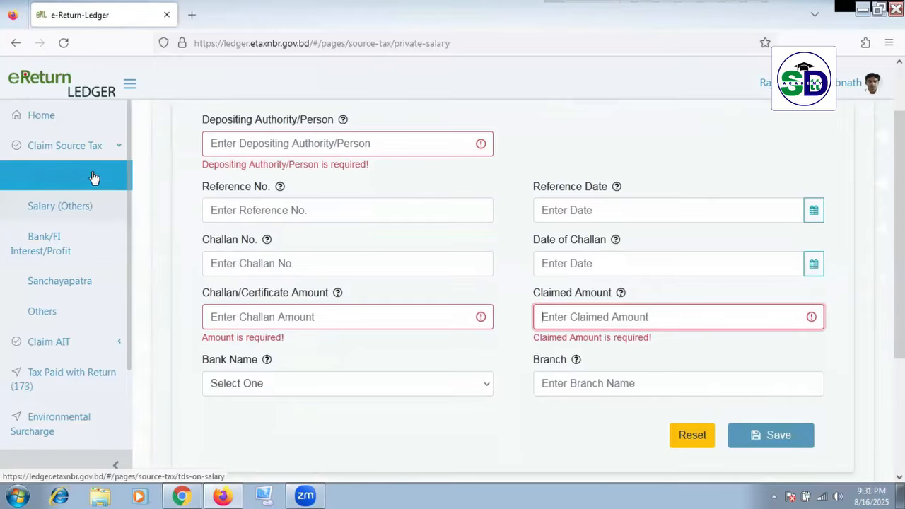
Step: Glance at Bank TDS, then return to the blank Salary (Others) form and scroll through it
left_click(87, 245)
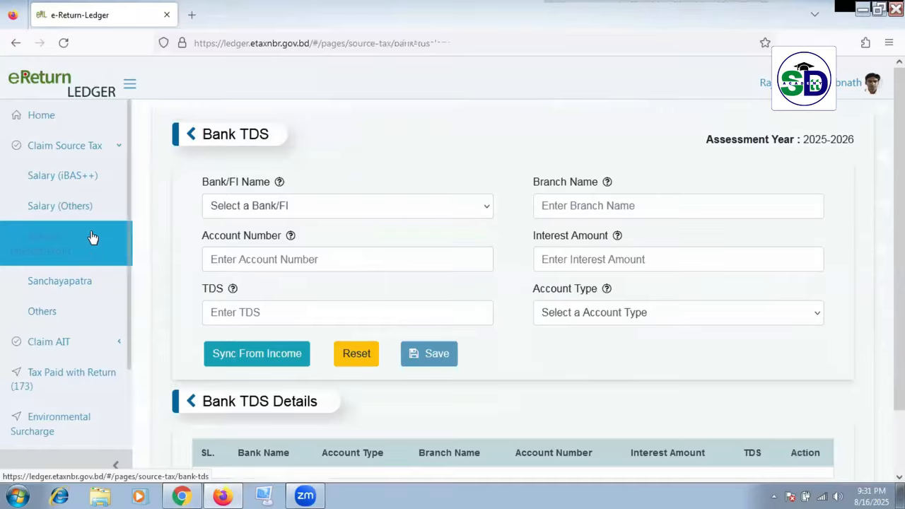
left_click(92, 209)
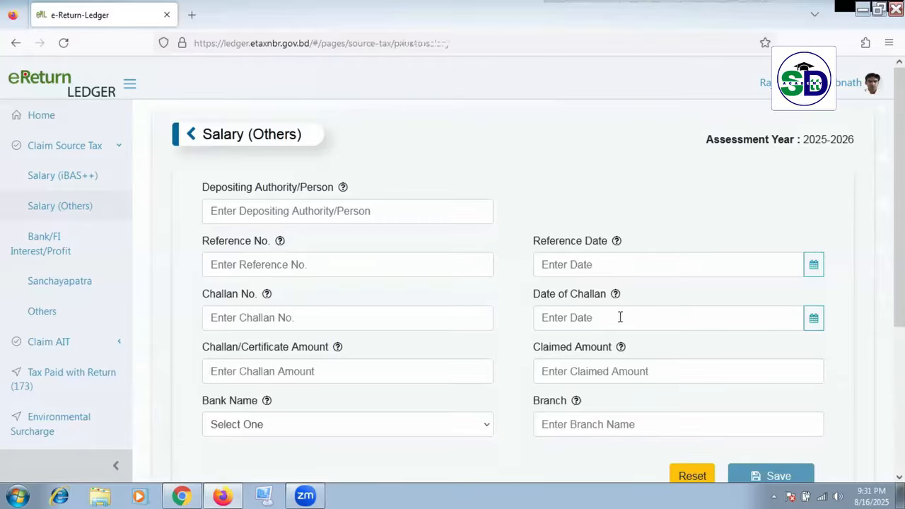
scroll(343, 182, "down", 1)
scroll(693, 417, "down", 2)
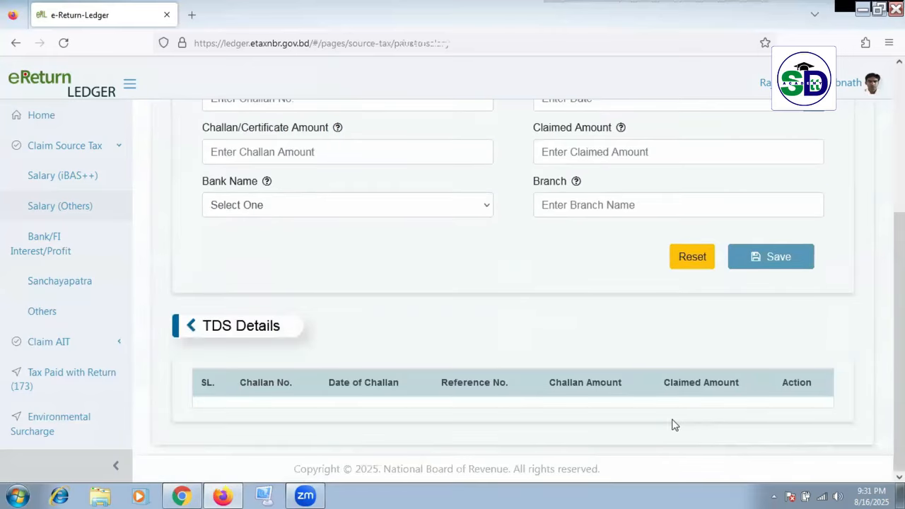
scroll(314, 233, "up", 3)
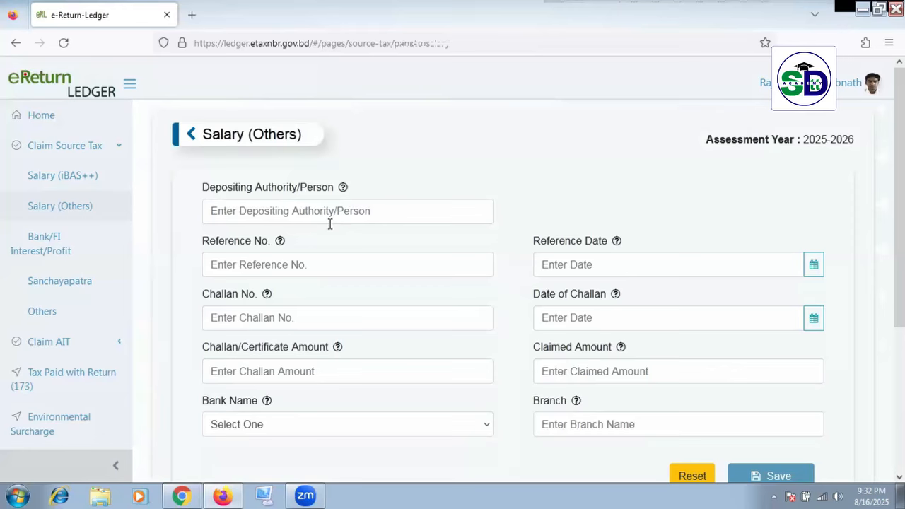
Step: Open Bank/FI Interest/Profit and leave Bank/FI Name, Branch, Account Number, Interest, TDS and Account Type blank
left_click(65, 245)
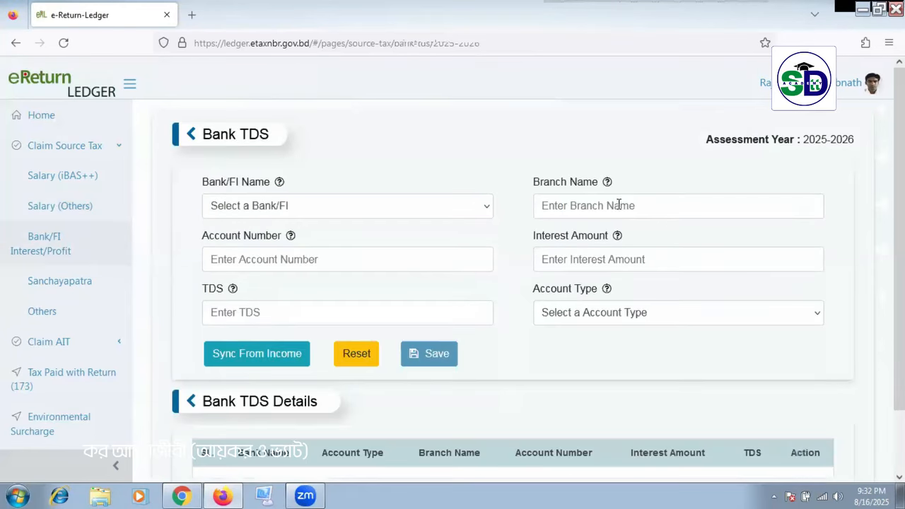
left_click(338, 212)
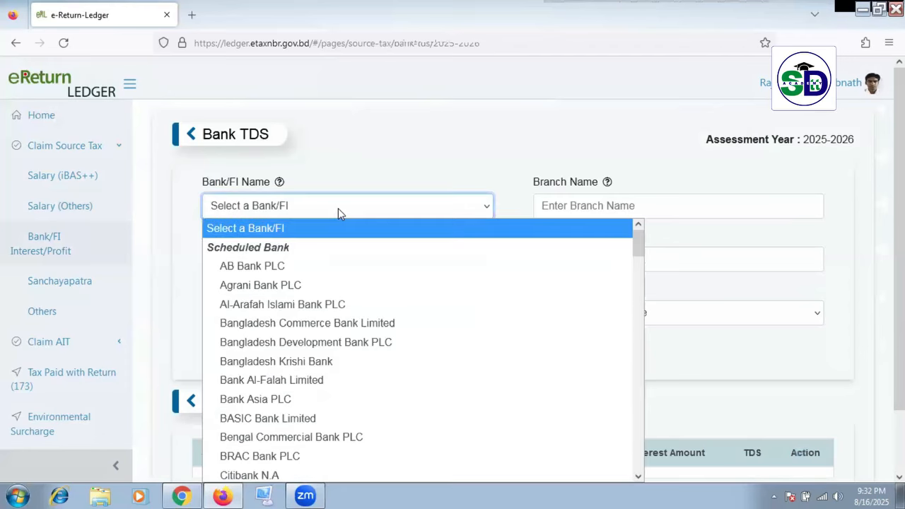
left_click(639, 203)
left_click(382, 270)
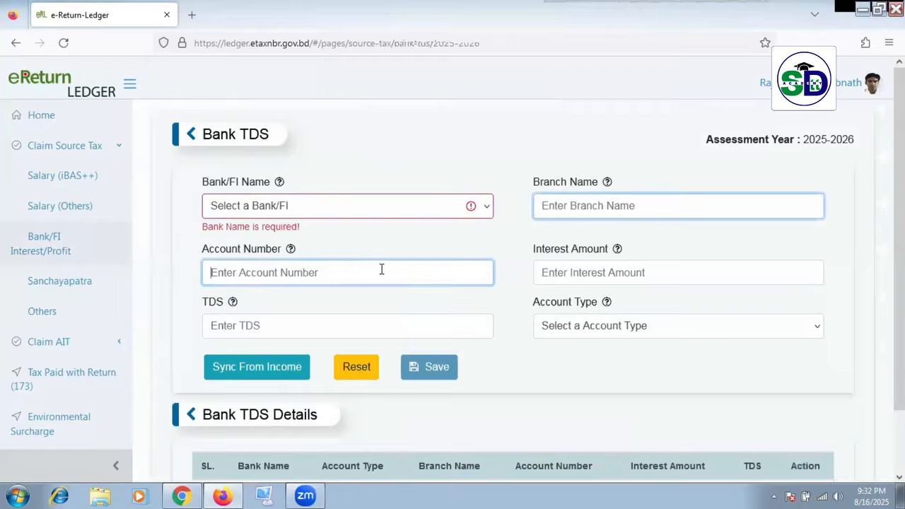
left_click(647, 270)
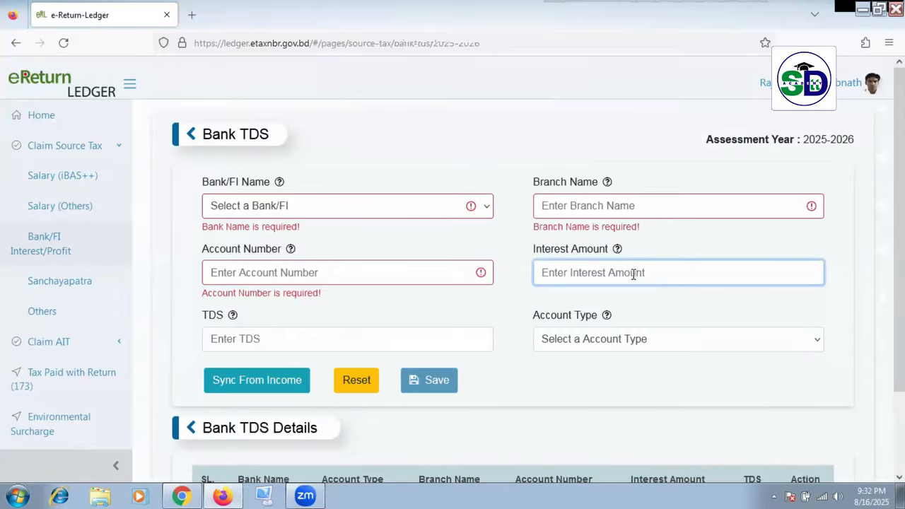
left_click(432, 337)
left_click(684, 339)
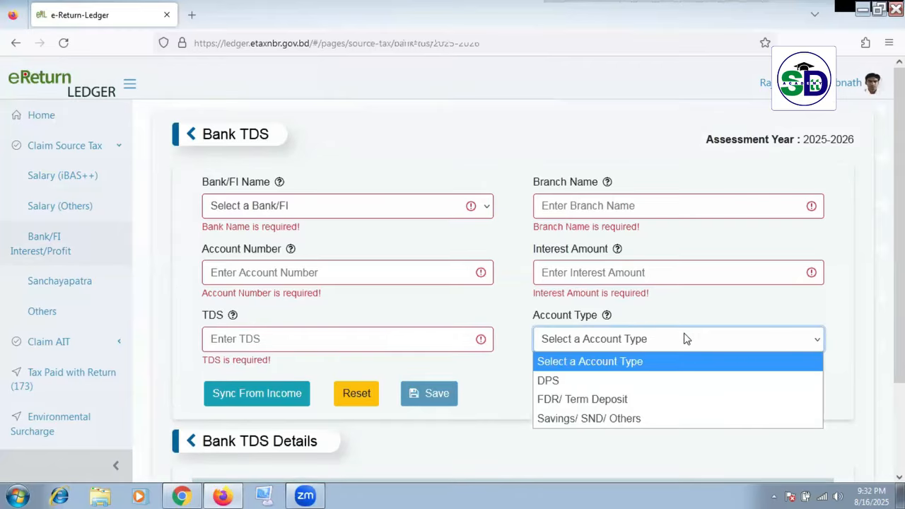
left_click(459, 145)
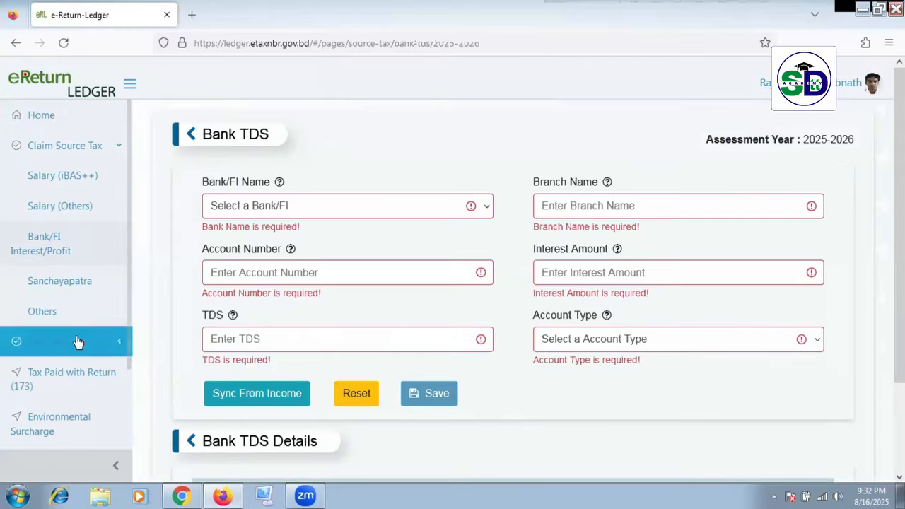
Step: Open the Sanchayapatra claim form and check its registration number field
left_click(74, 286)
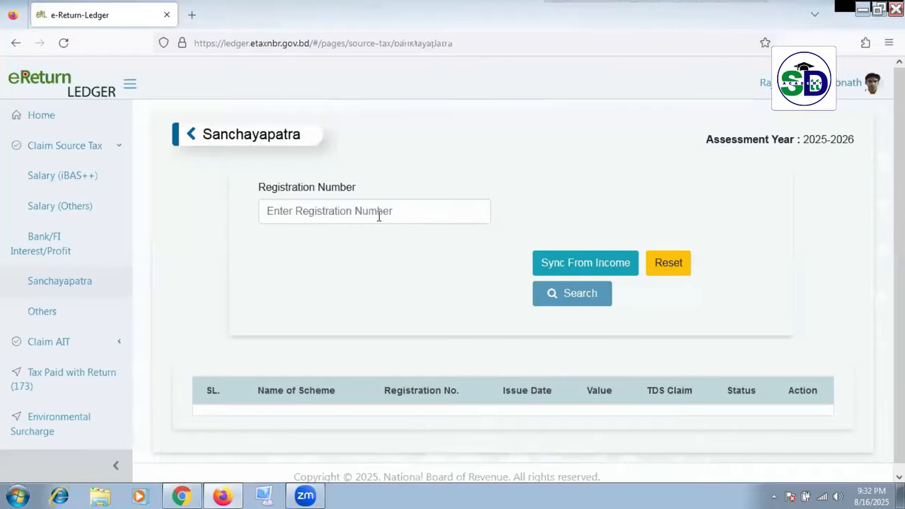
left_click(379, 216)
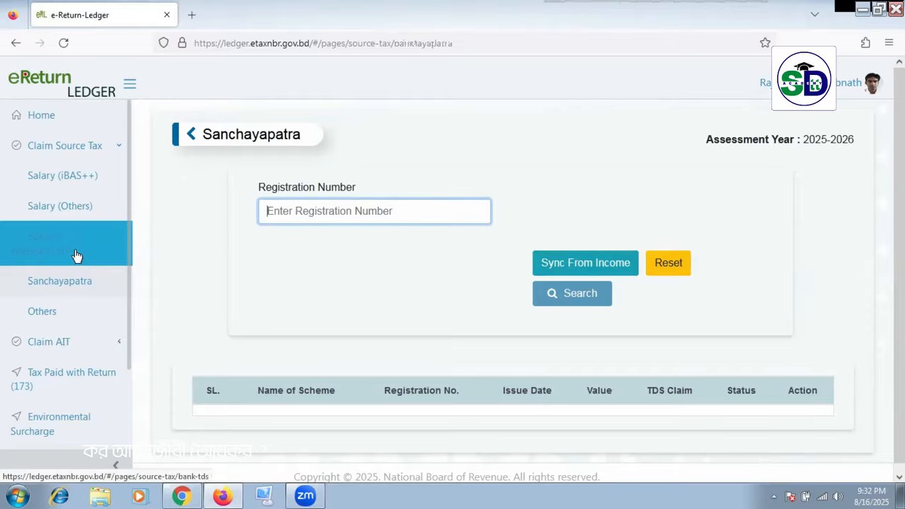
left_click(96, 351)
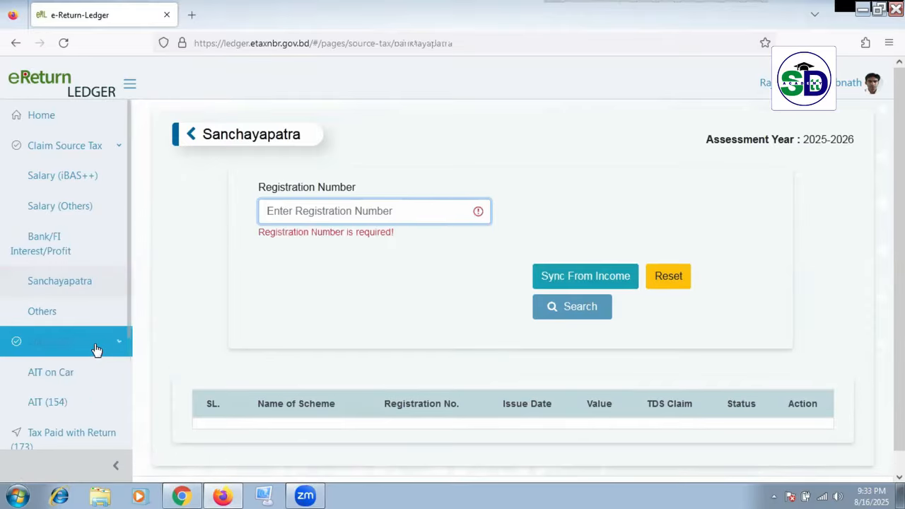
left_click(91, 349)
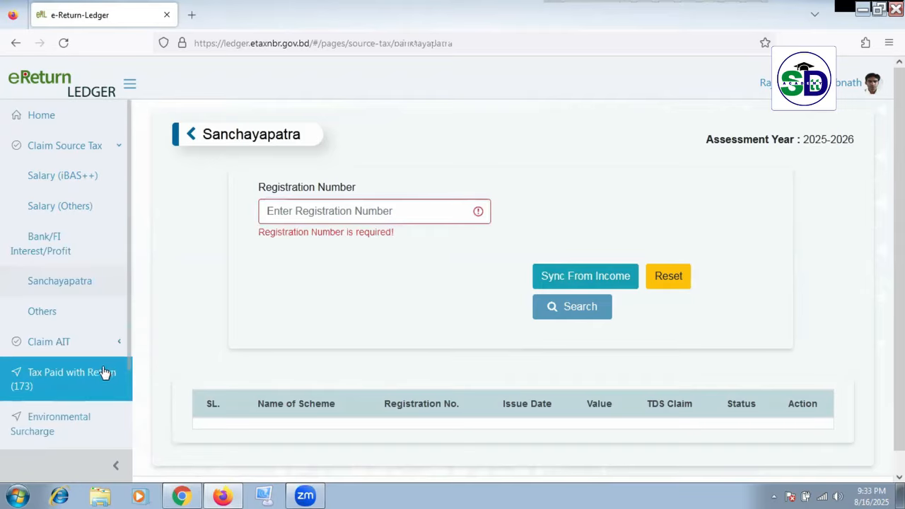
Step: Expand Claim AIT and view the AIT on Car form, then Environmental Surcharge
scroll(103, 374, "down", 2)
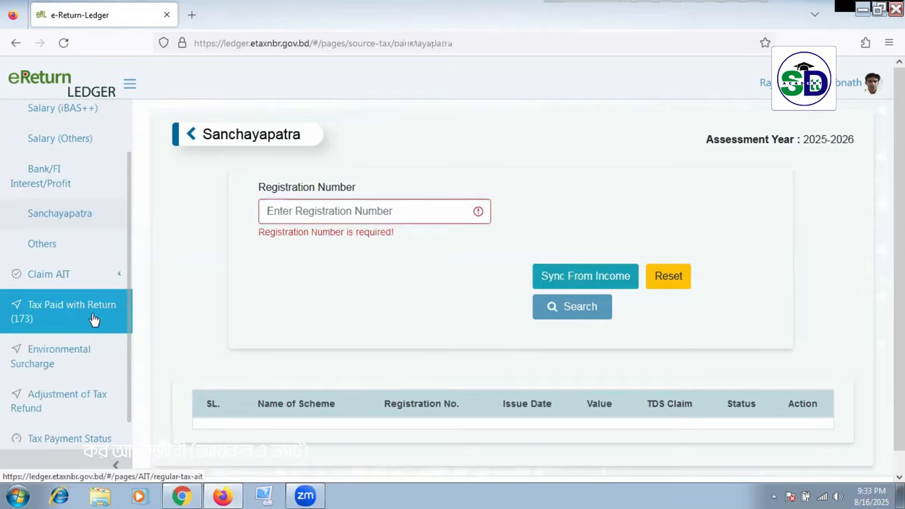
left_click(92, 280)
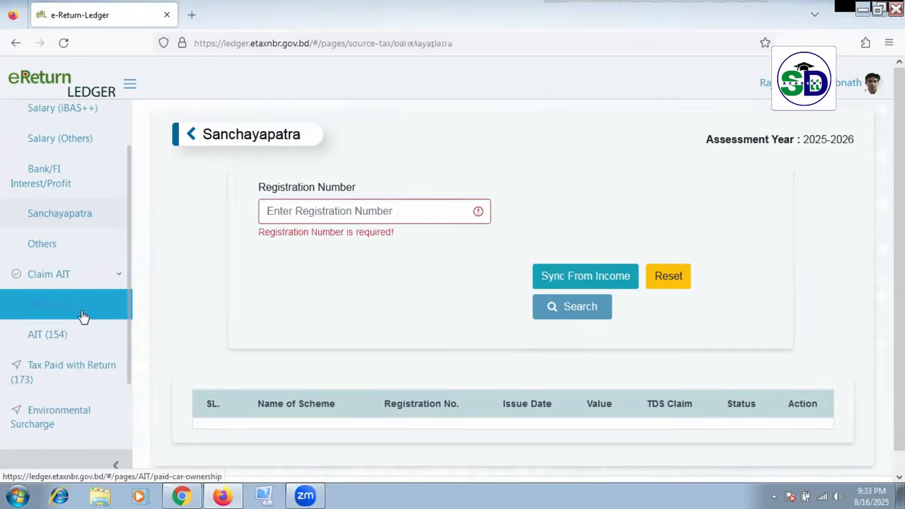
left_click(83, 316)
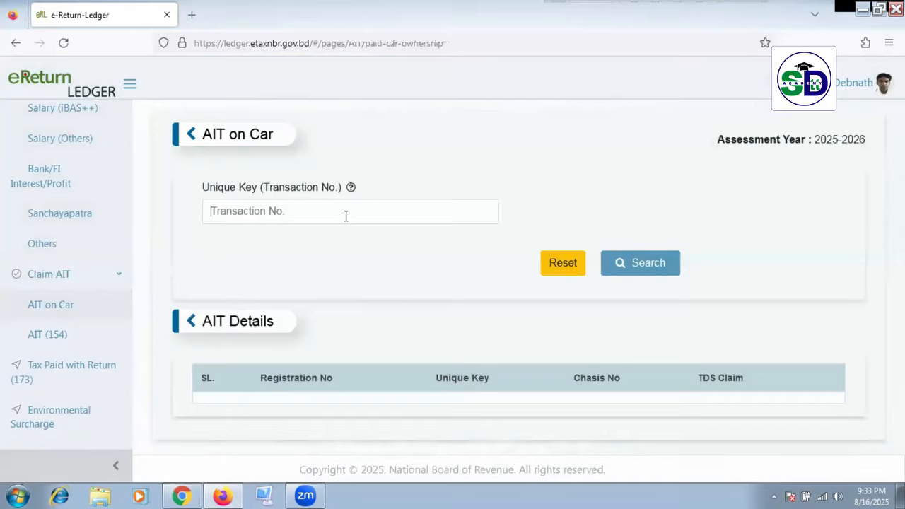
left_click(380, 279)
scroll(106, 363, "down", 2)
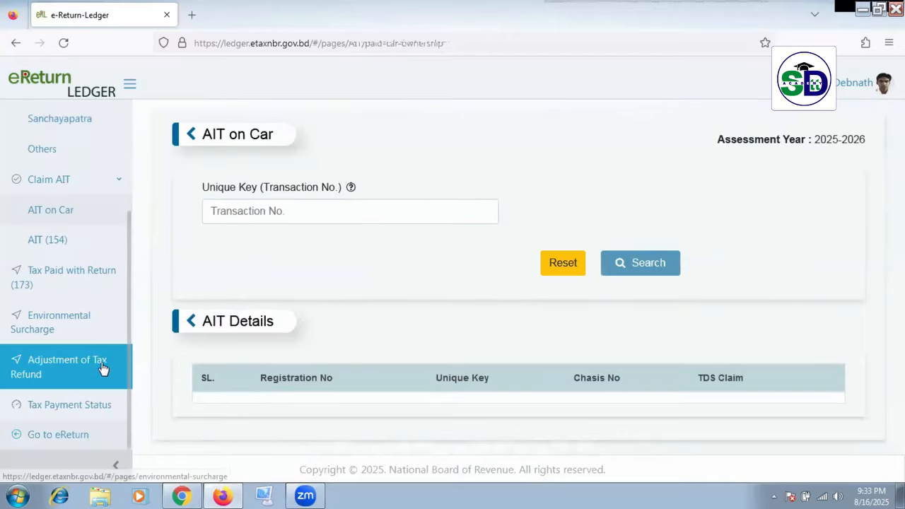
left_click(80, 332)
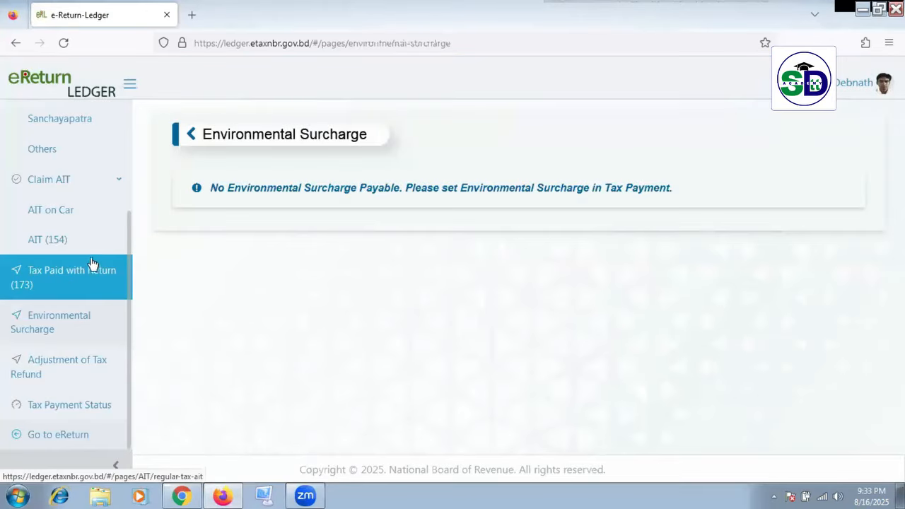
Step: Scroll through the Environmental Surcharge page stating no surcharge is payable
scroll(92, 263, "up", 3)
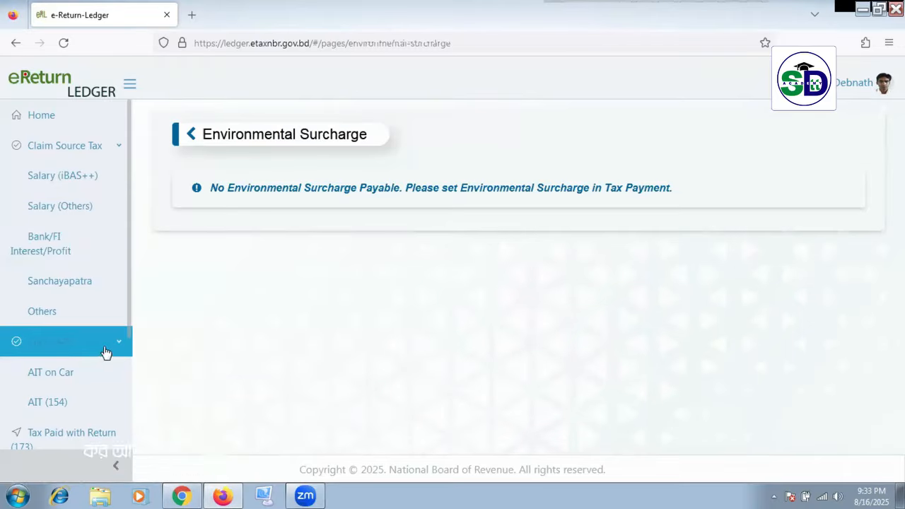
scroll(105, 348, "down", 1)
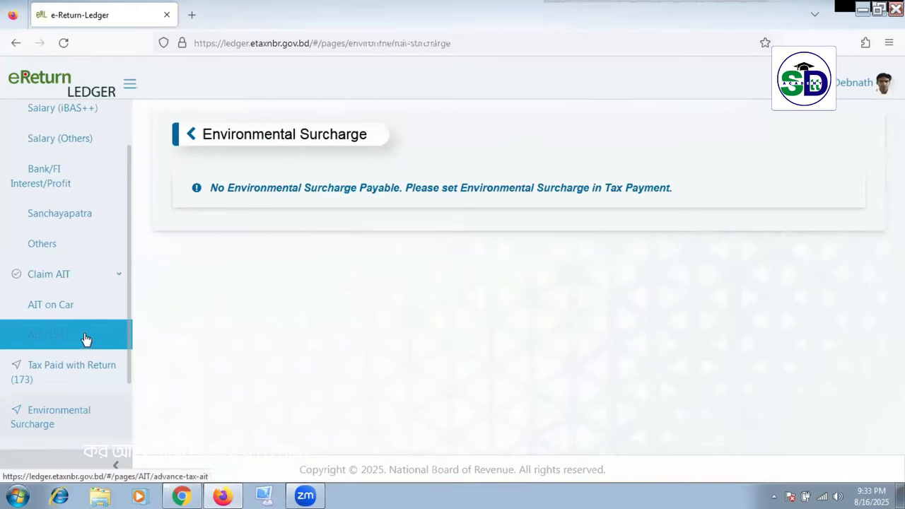
scroll(83, 340, "down", 1)
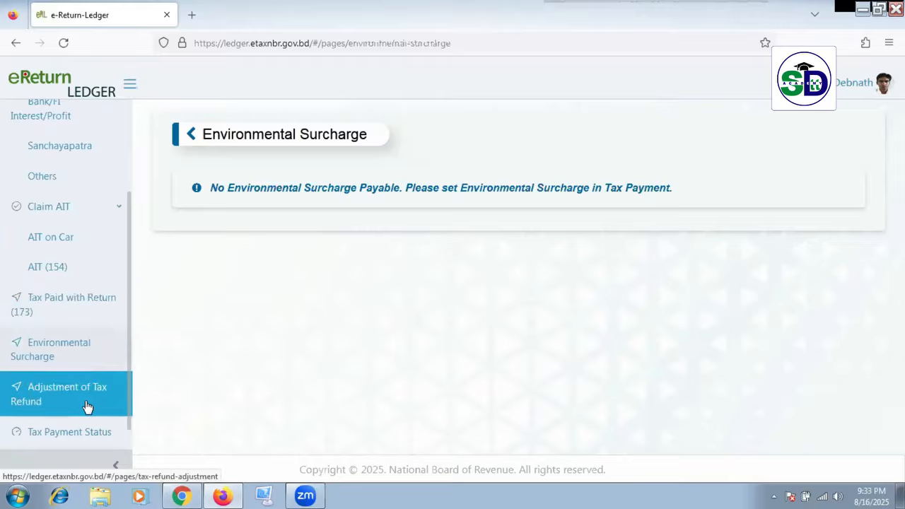
scroll(84, 403, "down", 1)
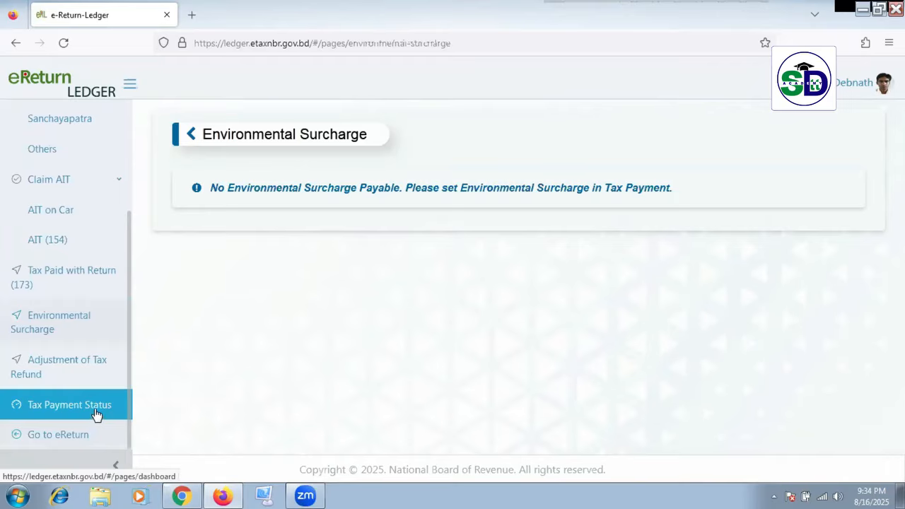
left_click(95, 409)
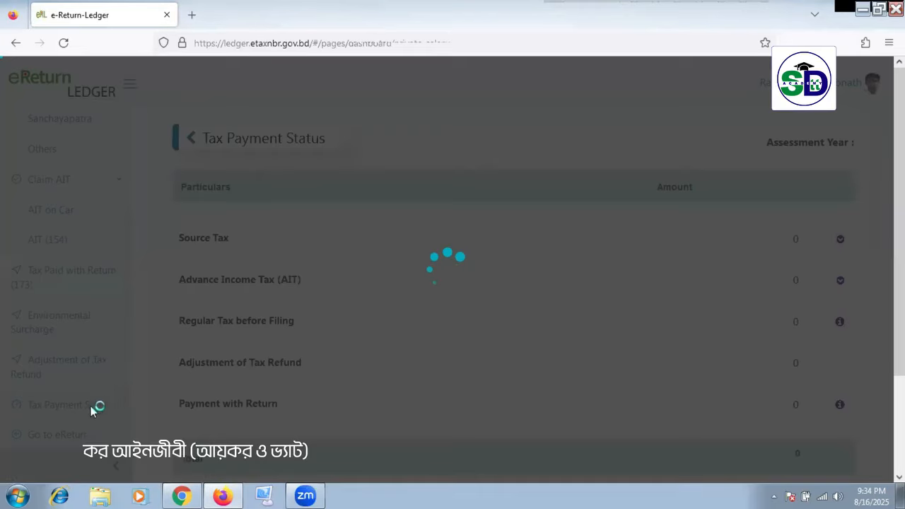
scroll(597, 320, "down", 3)
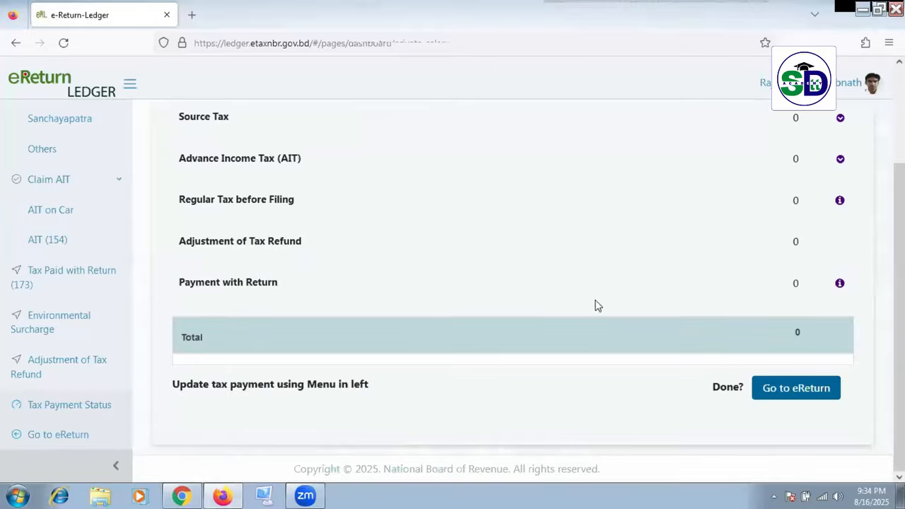
scroll(488, 340, "up", 3)
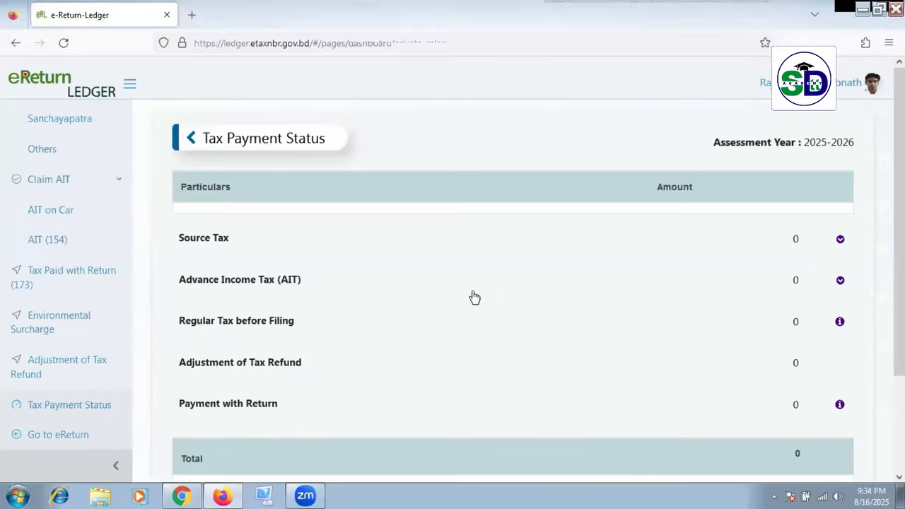
scroll(481, 297, "down", 1)
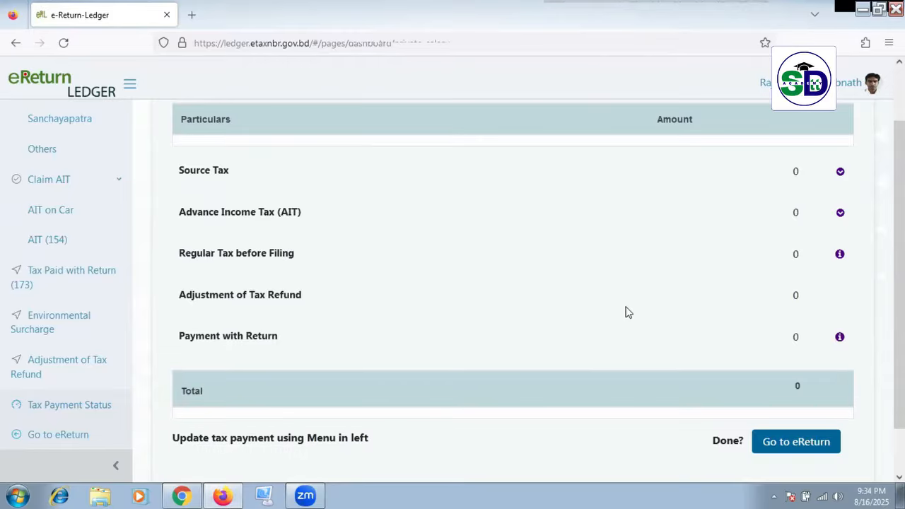
Step: Open Adjustment of Tax Refund and scroll to its blank Tax Refund Details table
left_click(96, 367)
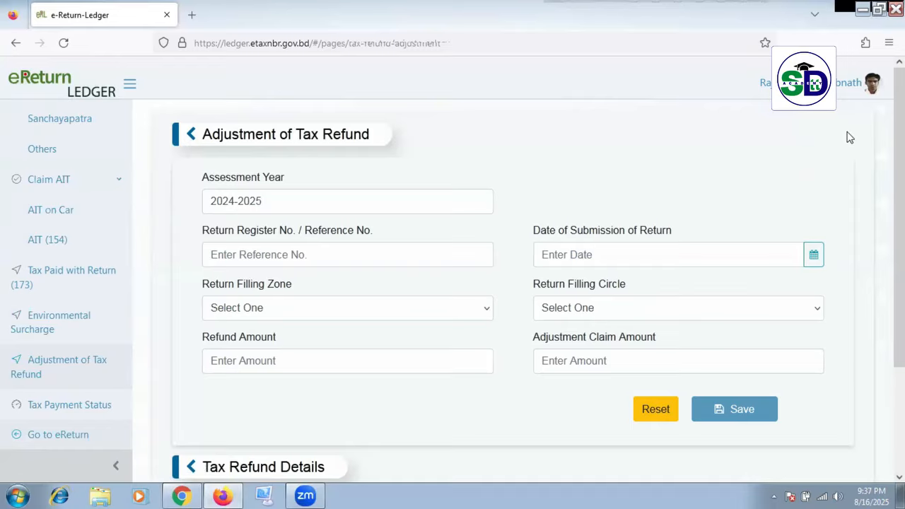
scroll(809, 131, "down", 2)
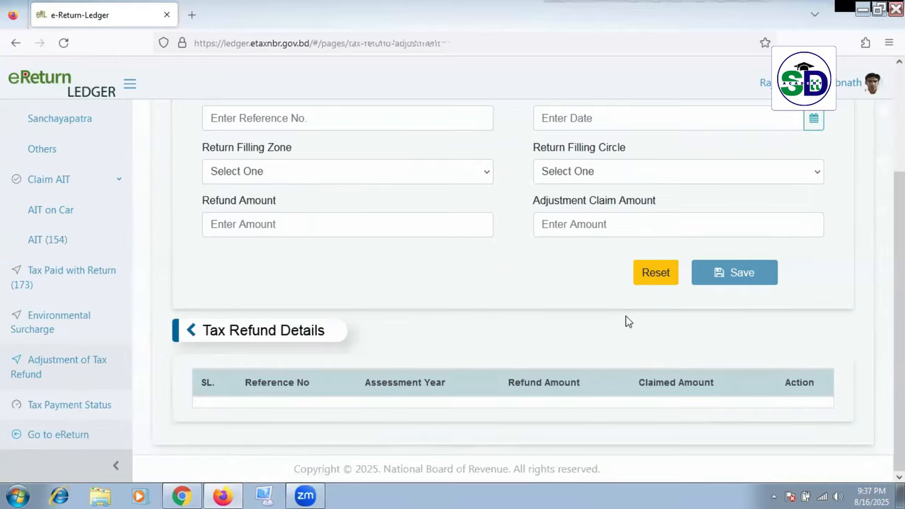
scroll(626, 322, "up", 2)
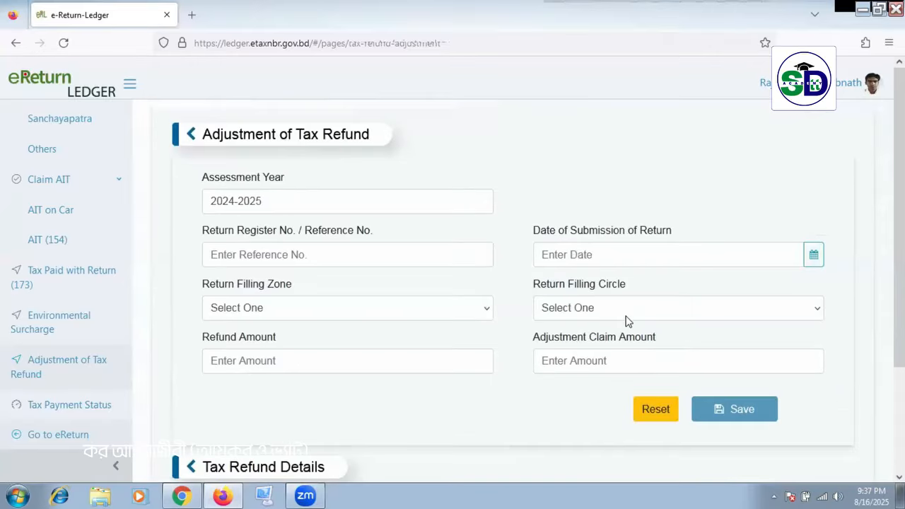
scroll(621, 327, "down", 2)
scroll(613, 336, "up", 2)
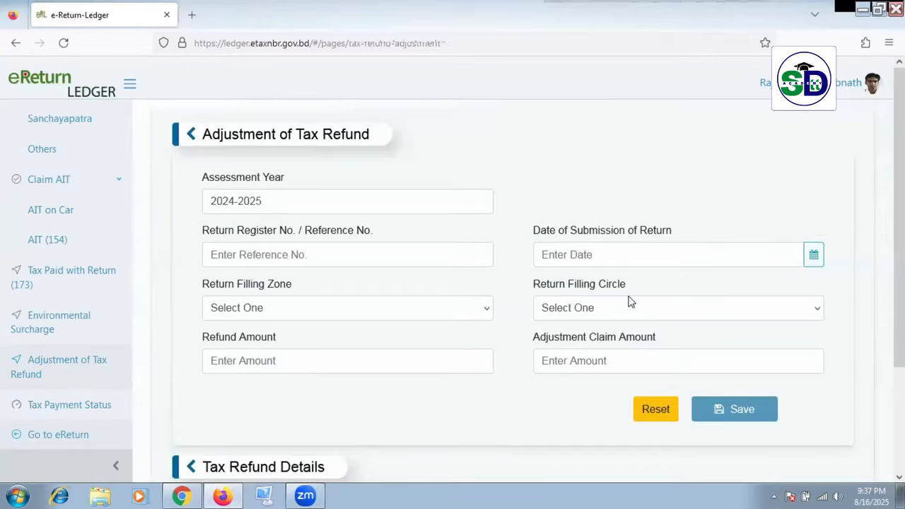
scroll(218, 314, "down", 2)
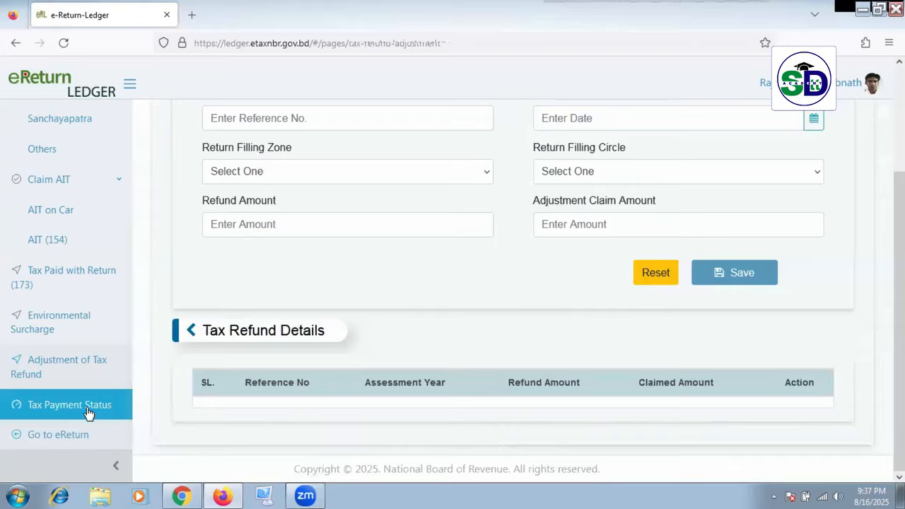
Step: Return from the ledger to the e-Return Tax & Payment page, where payments remain 0 against 1,34,608 payable
left_click(58, 435)
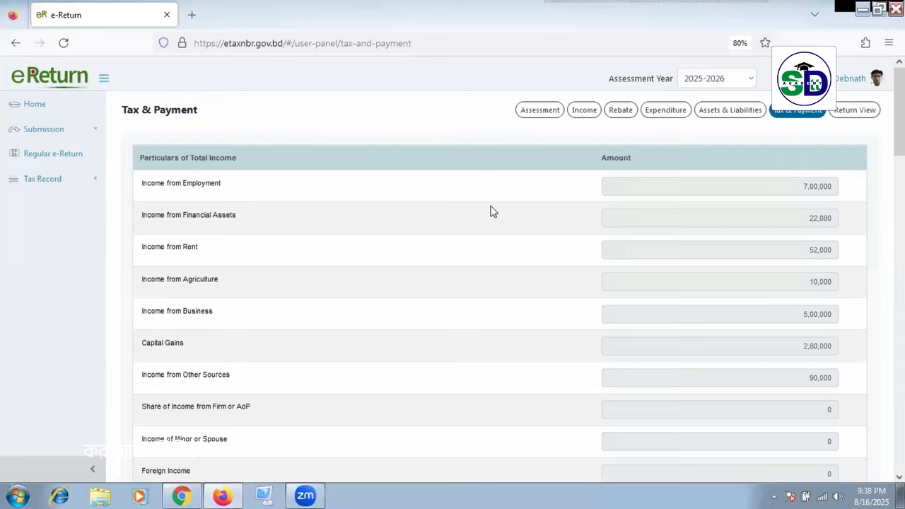
scroll(493, 212, "down", 10)
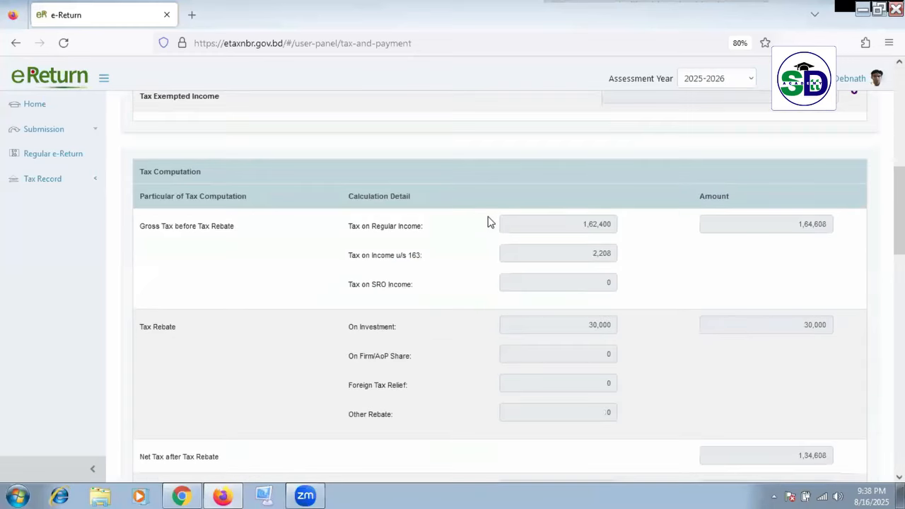
scroll(499, 222, "down", 10)
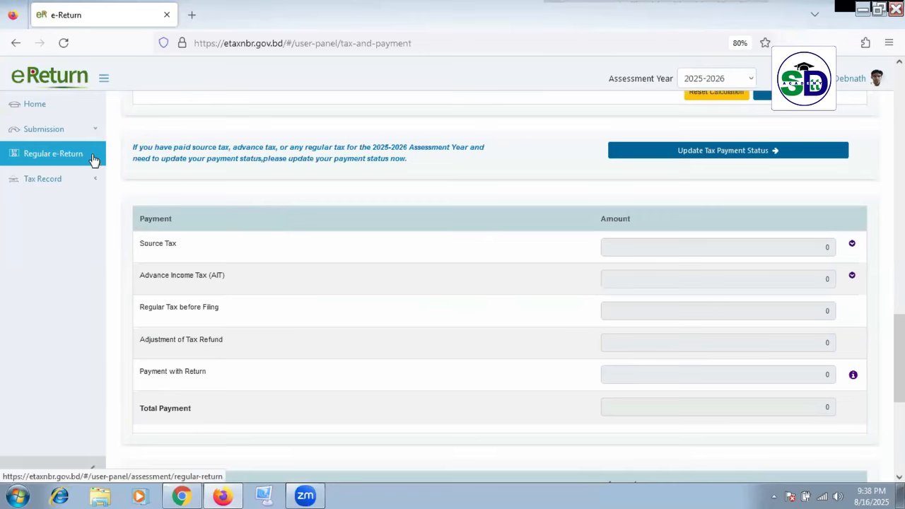
scroll(568, 310, "up", 3)
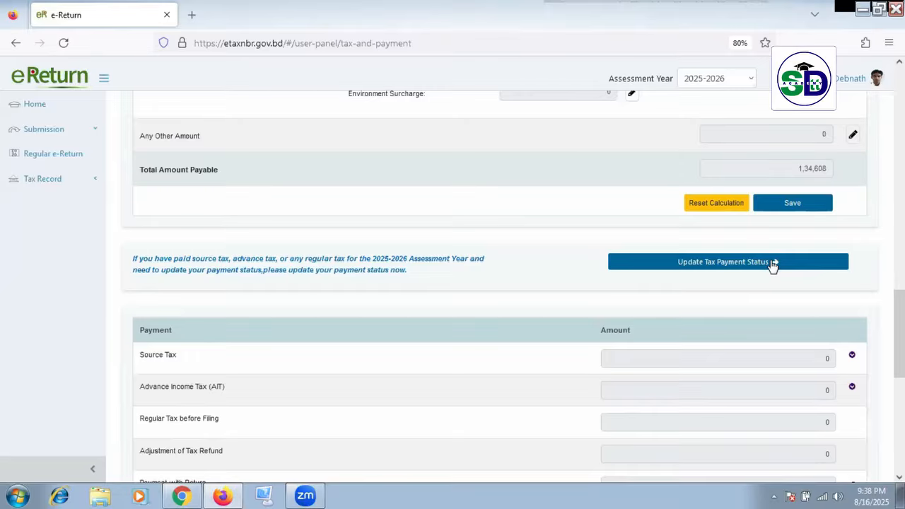
scroll(538, 198, "up", 15)
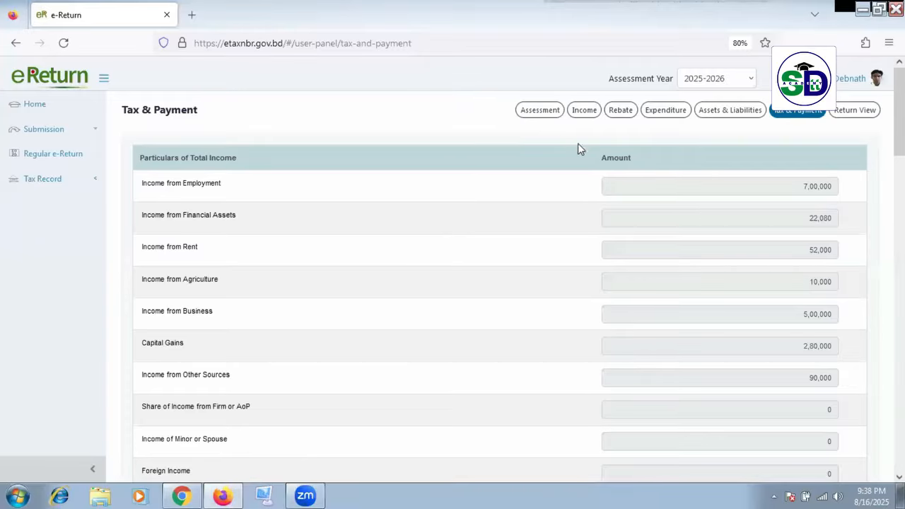
Step: Open the full IT-11GA return preview and scroll down through its income sections
left_click(852, 113)
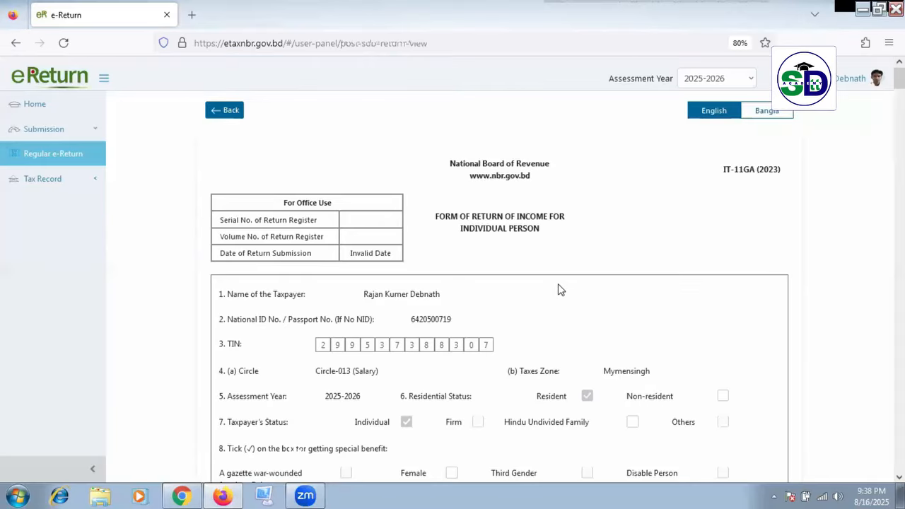
scroll(573, 302, "down", 5)
scroll(566, 304, "down", 6)
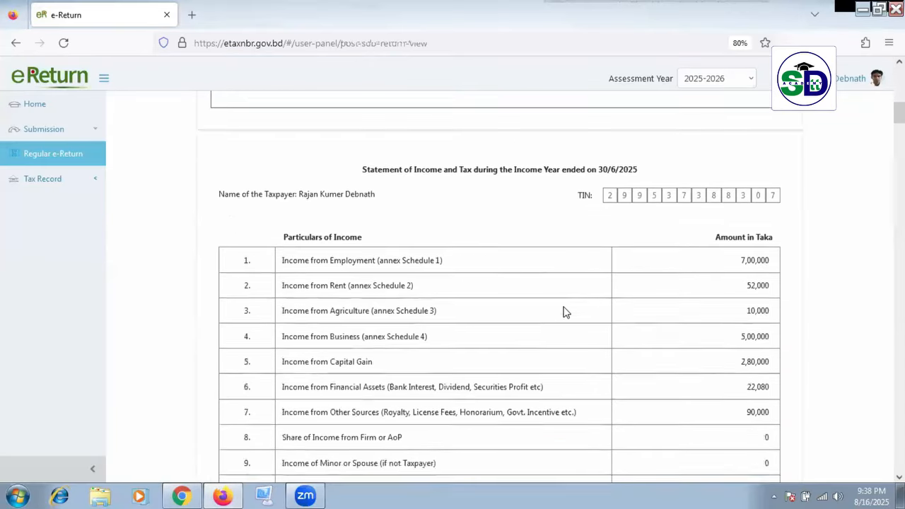
scroll(566, 315, "down", 10)
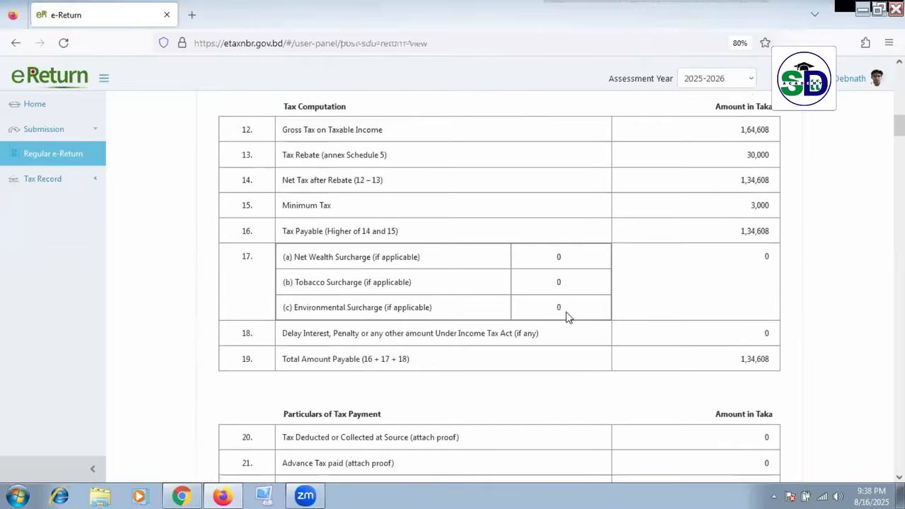
scroll(574, 322, "down", 10)
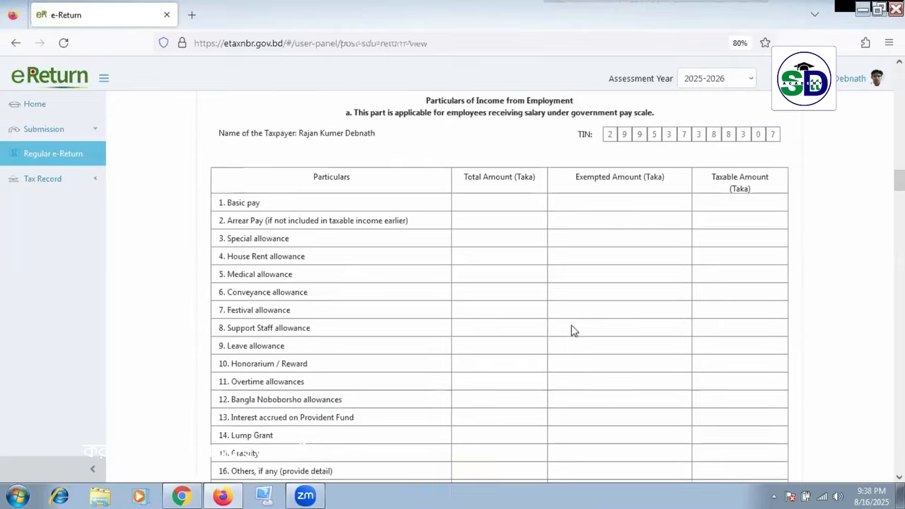
scroll(577, 340, "down", 10)
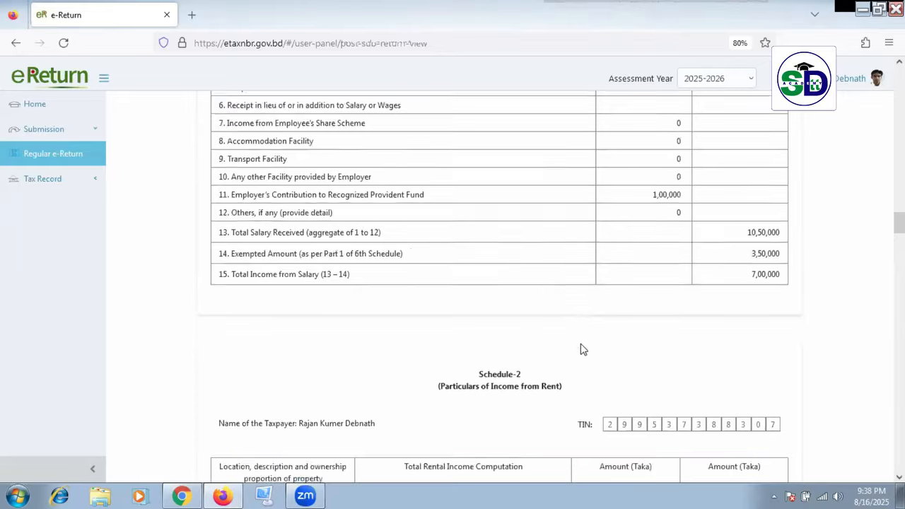
scroll(583, 347, "down", 2)
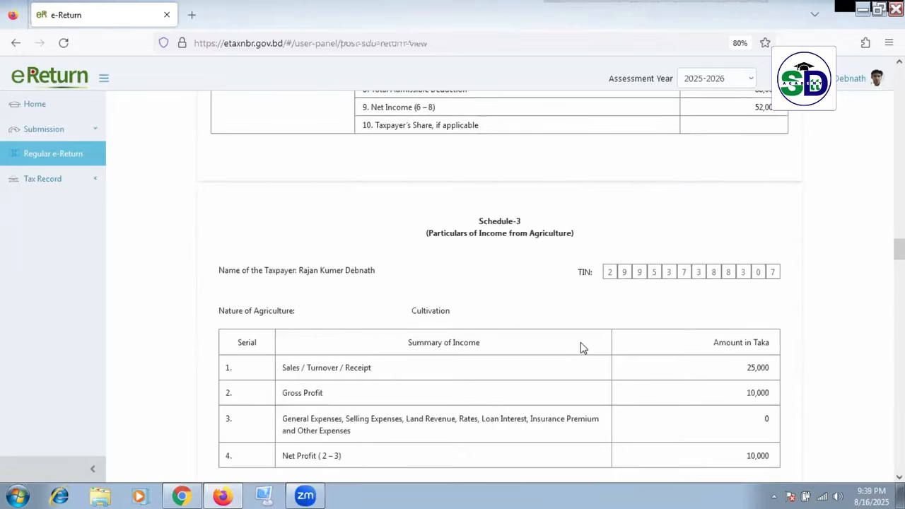
scroll(583, 347, "down", 3)
scroll(578, 353, "down", 3)
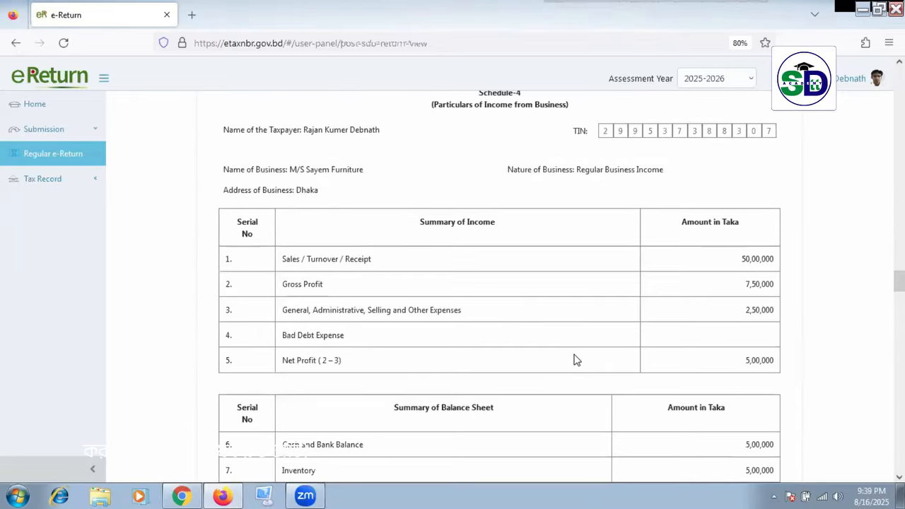
scroll(575, 360, "down", 3)
scroll(573, 363, "down", 7)
scroll(580, 362, "down", 6)
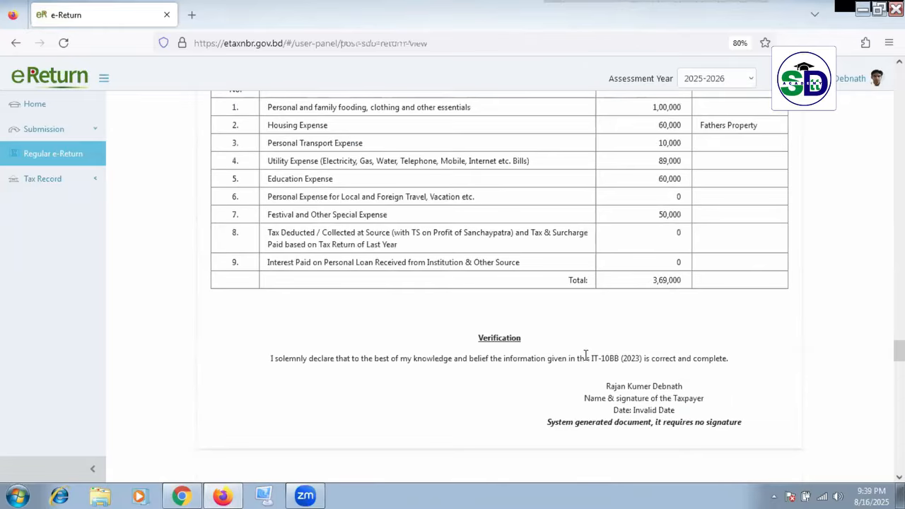
Step: Review the rest of the preview, showing total income 16,54,080 and tax payable 1,34,608
scroll(586, 355, "up", 2)
scroll(584, 360, "down", 9)
scroll(584, 366, "down", 8)
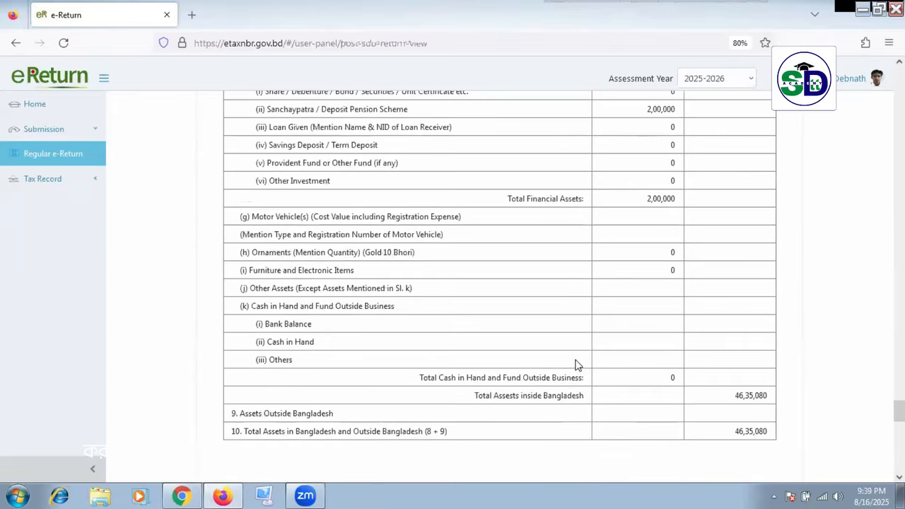
scroll(578, 354, "down", 10)
scroll(580, 351, "down", 5)
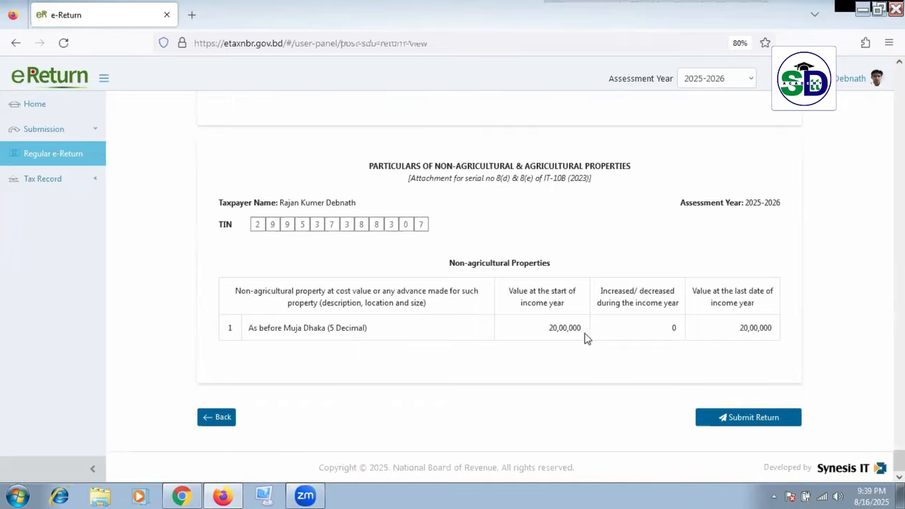
scroll(584, 337, "up", 5)
scroll(566, 329, "up", 15)
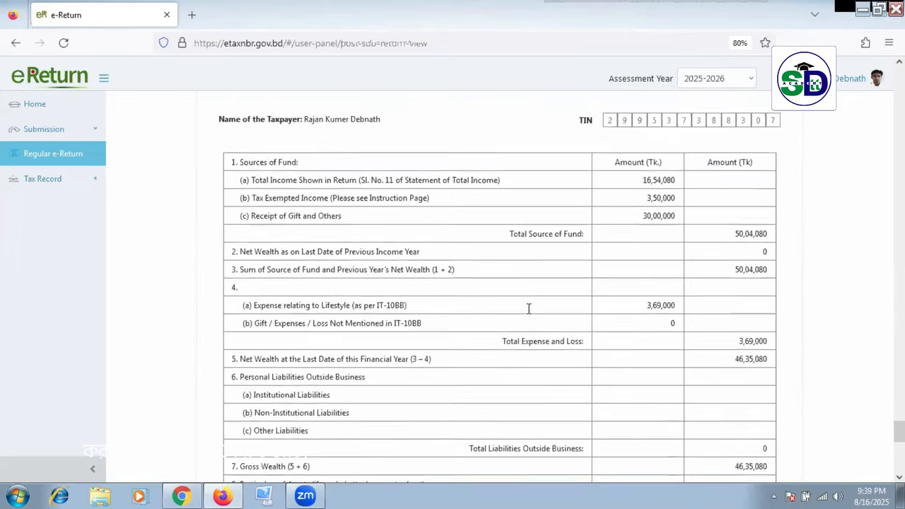
scroll(508, 301, "up", 15)
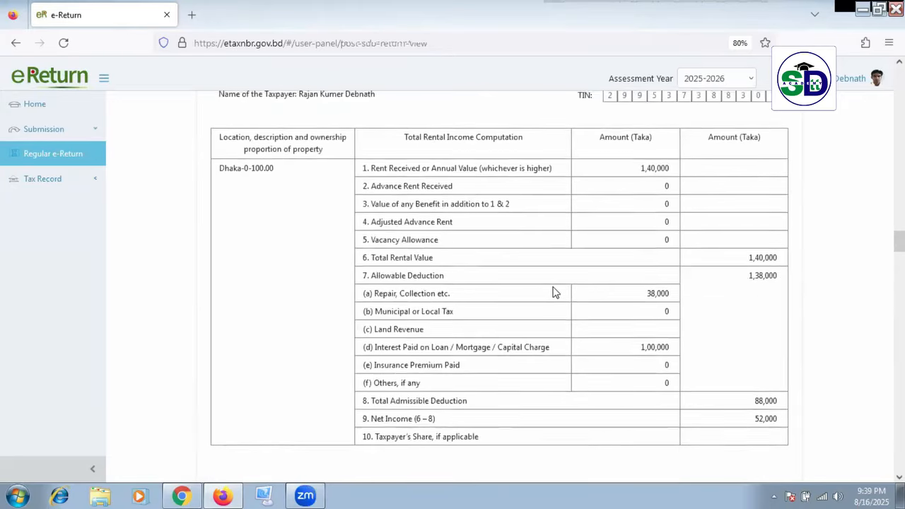
scroll(555, 278, "up", 20)
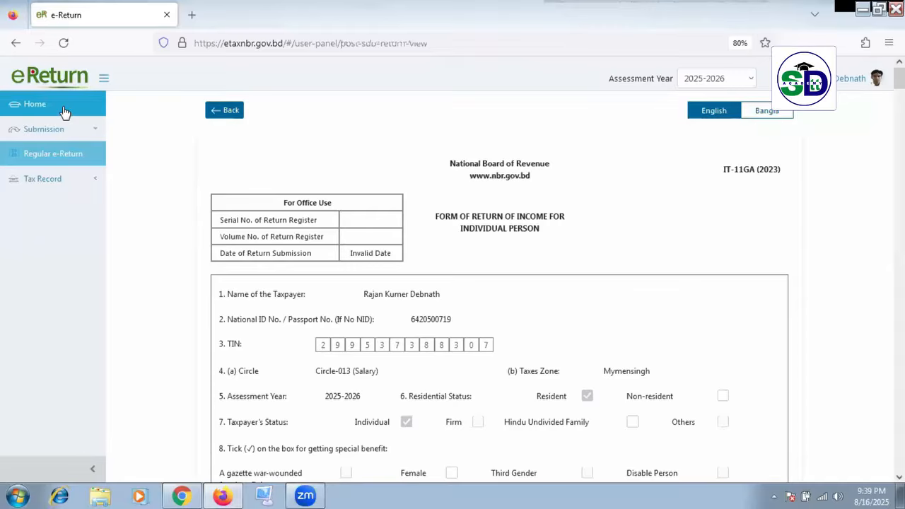
Step: Go back to the Tax & Payment summary and follow Update Tax Payment Status to the ledger
left_click(225, 112)
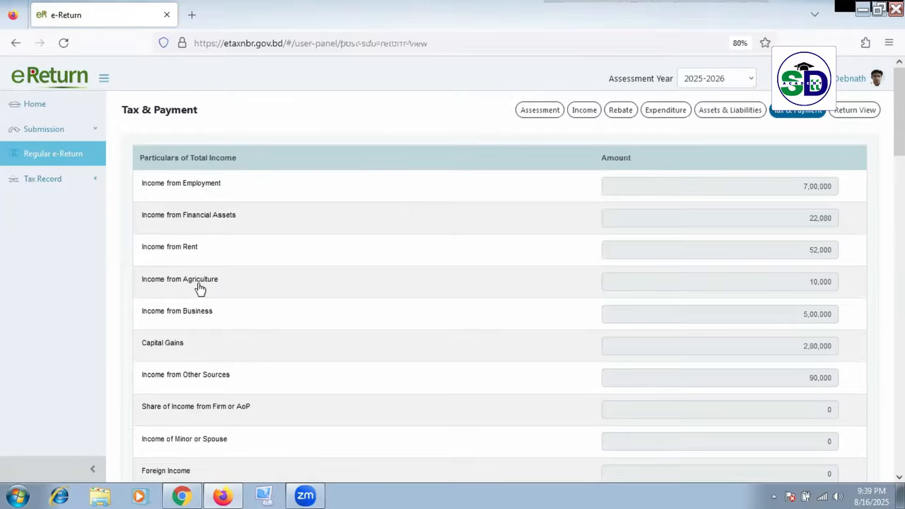
scroll(649, 293, "down", 15)
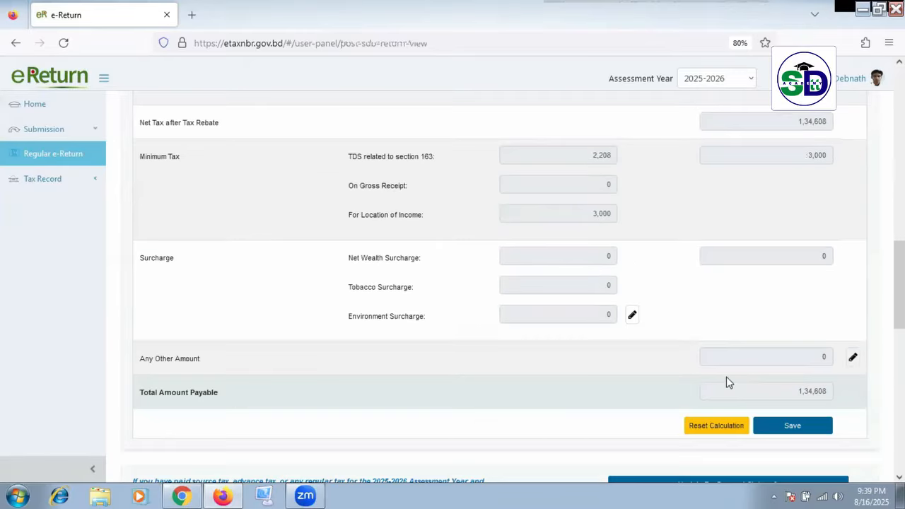
scroll(728, 382, "down", 2)
left_click(744, 430)
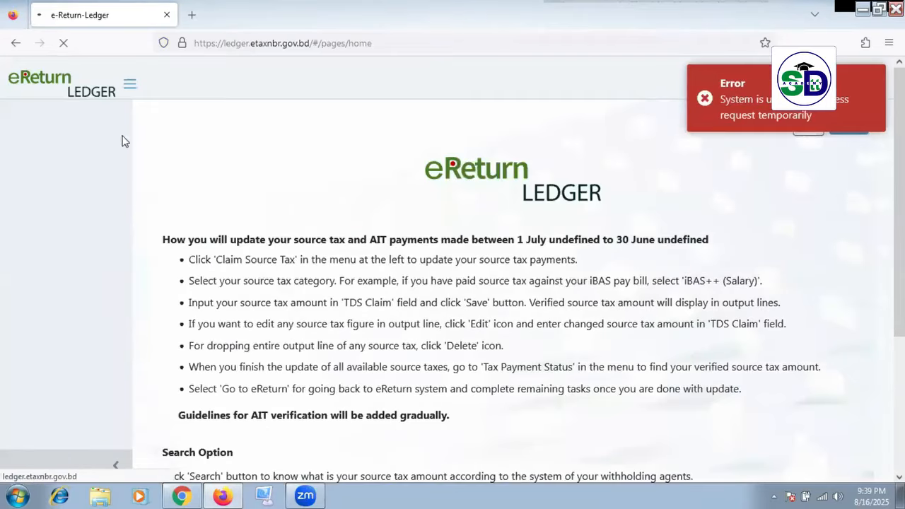
Step: Dismiss the system error, reload the ledger home page twice, and expand Claim Source Tax
left_click(706, 100)
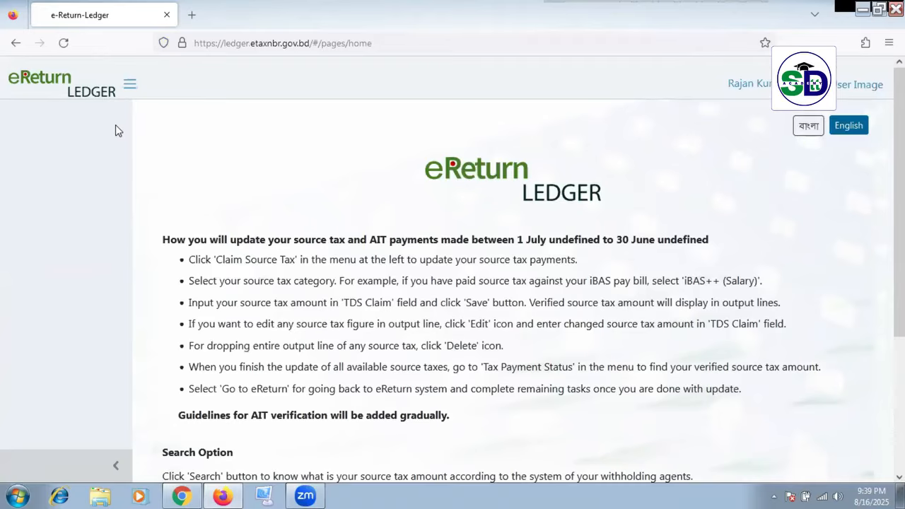
scroll(97, 202, "down", 3)
scroll(105, 205, "up", 3)
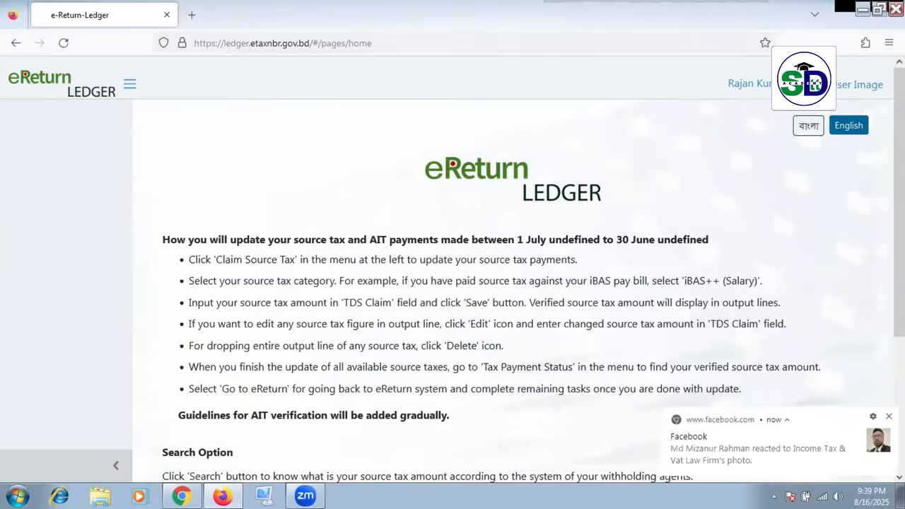
left_click(63, 43)
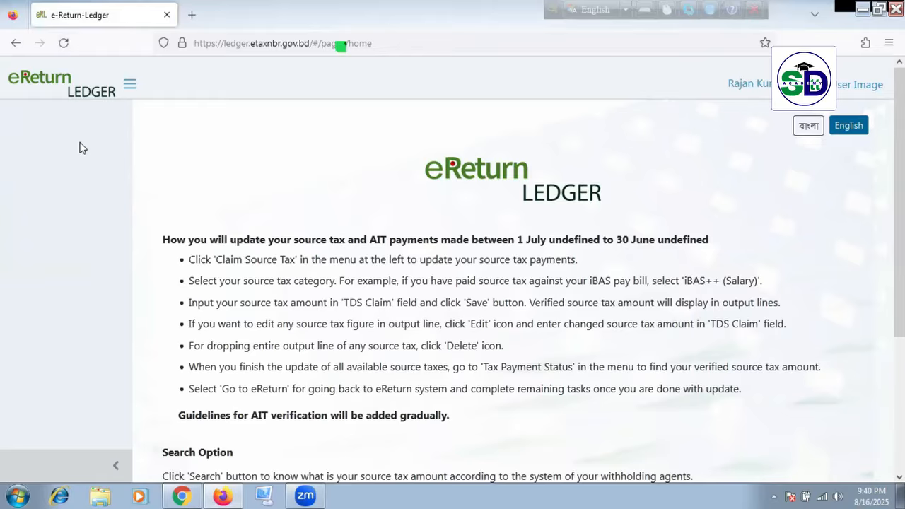
scroll(349, 134, "down", 3)
scroll(348, 134, "up", 3)
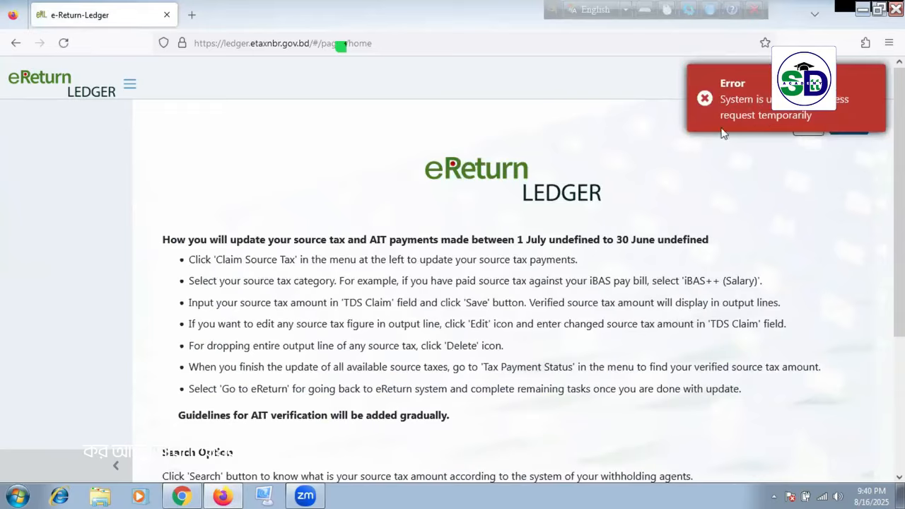
left_click(64, 43)
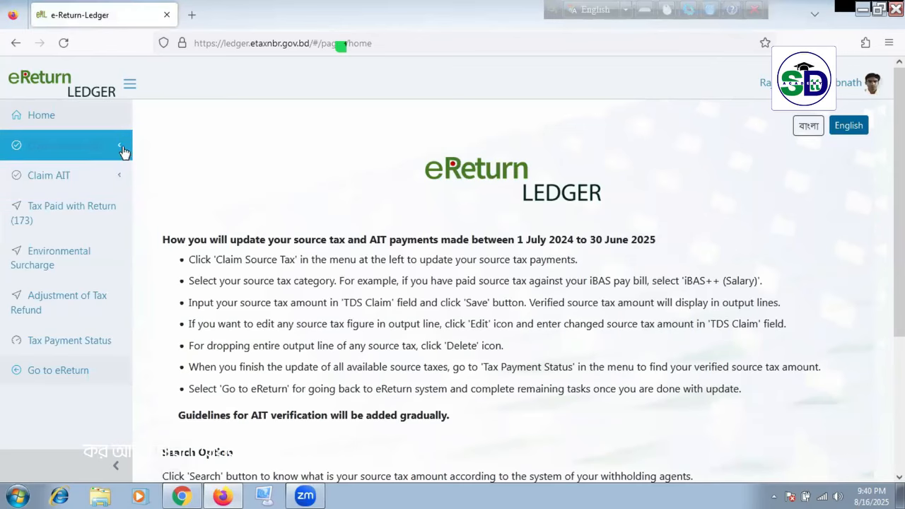
left_click(121, 147)
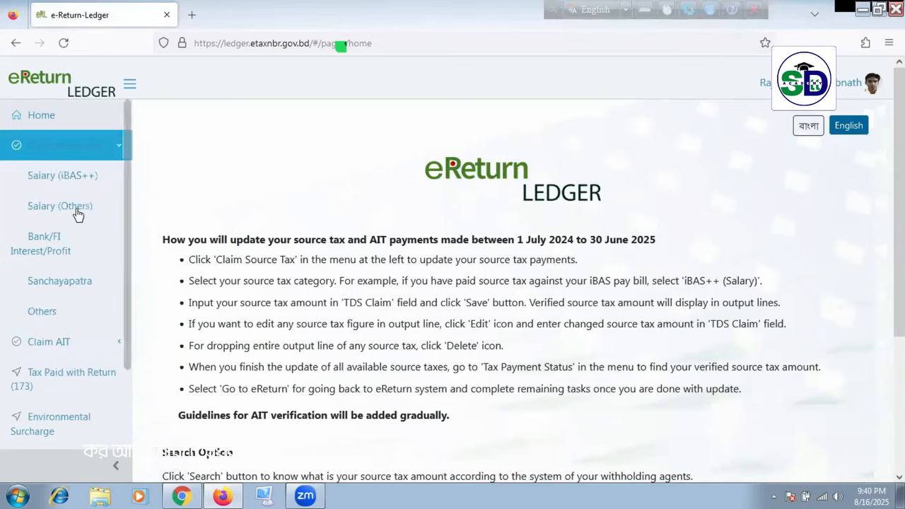
Step: Visit the Others source tax entry form, then switch to the Bank/FI Interest/Profit TDS form
left_click(70, 320)
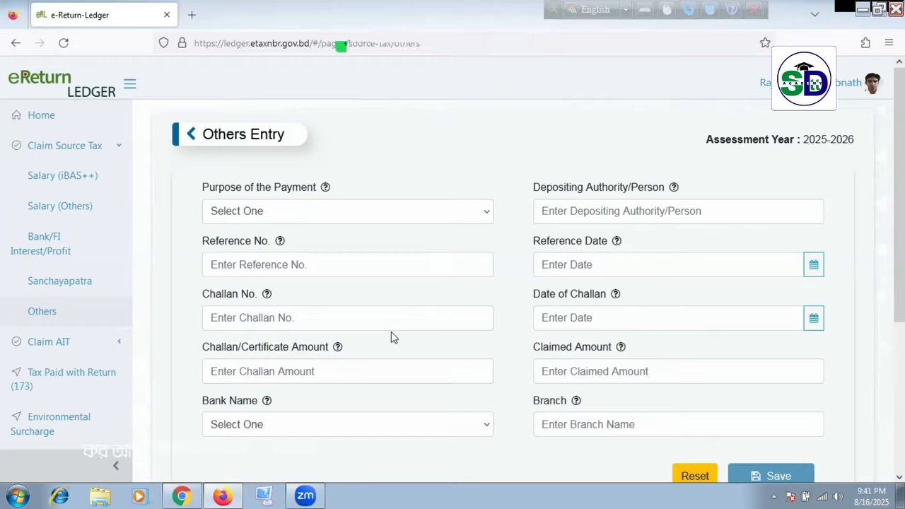
left_click(384, 323)
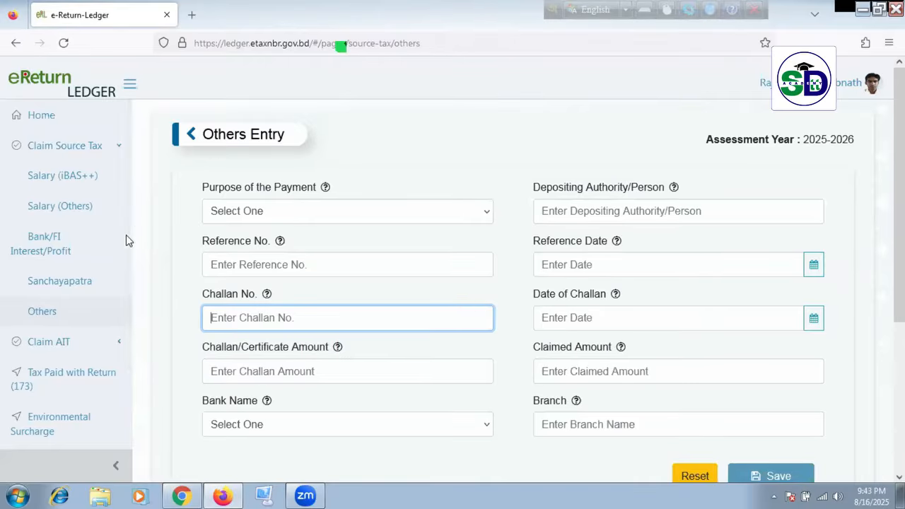
left_click(80, 251)
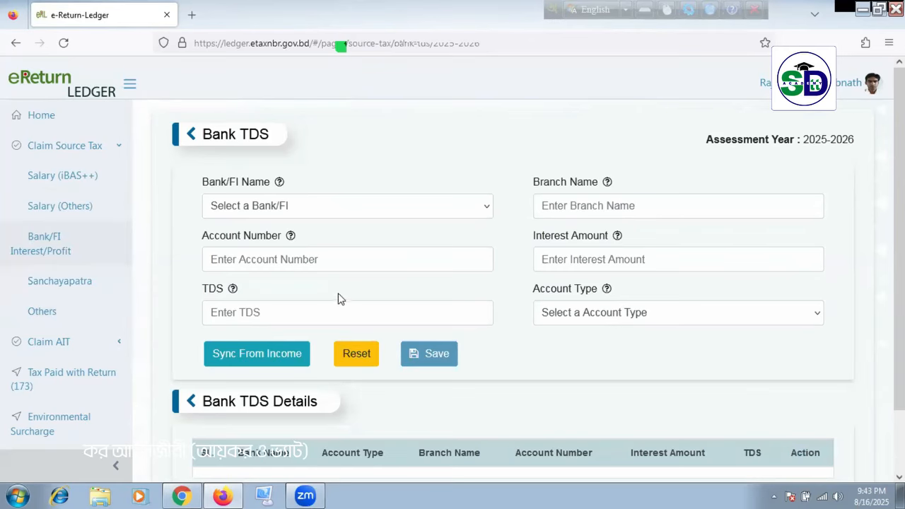
Step: Leave all six Bank TDS fields blank, from bank name to account type, triggering required-field warnings
left_click(276, 206)
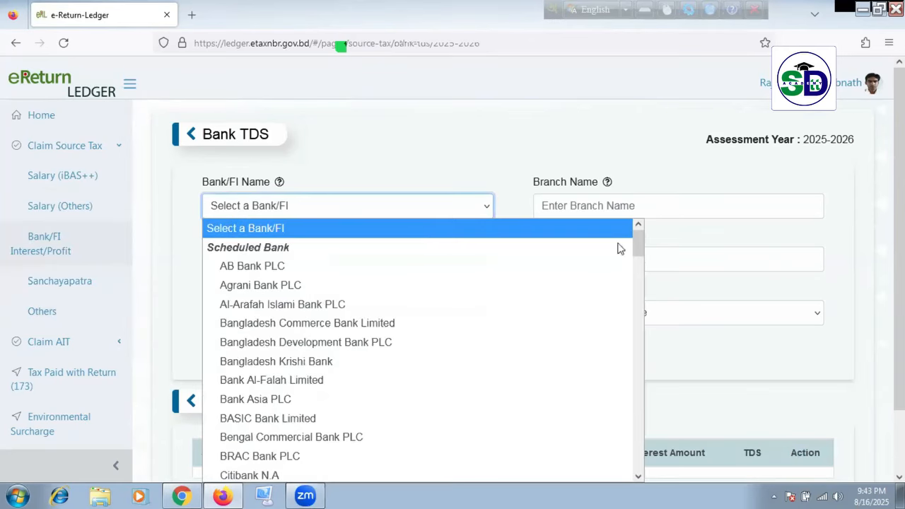
left_click(690, 210)
left_click(363, 272)
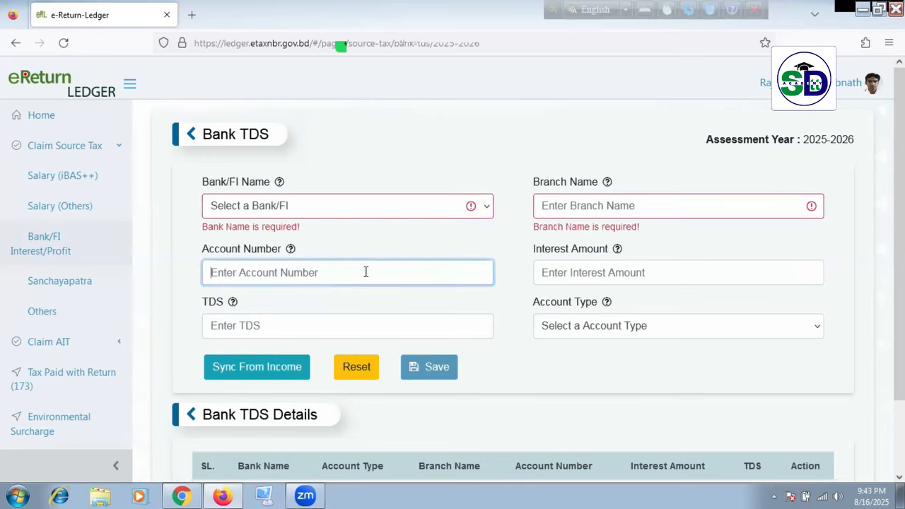
left_click(663, 273)
left_click(374, 336)
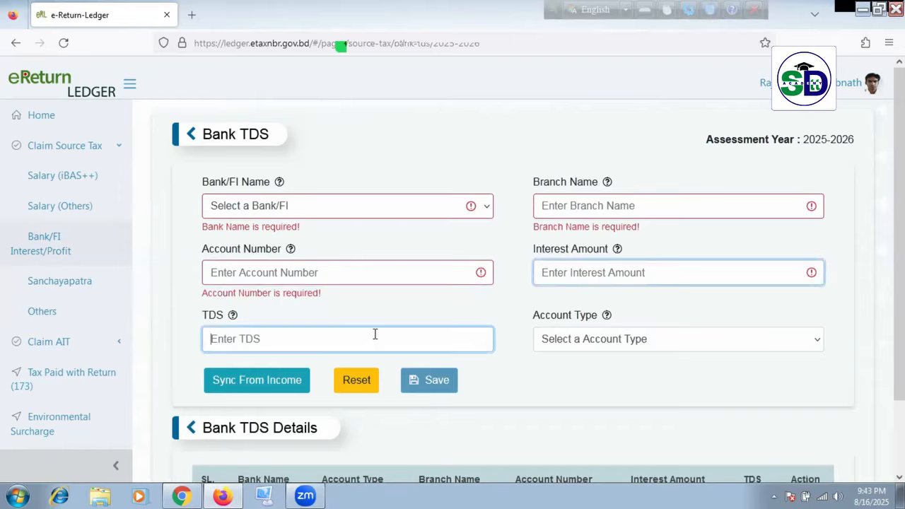
left_click(616, 341)
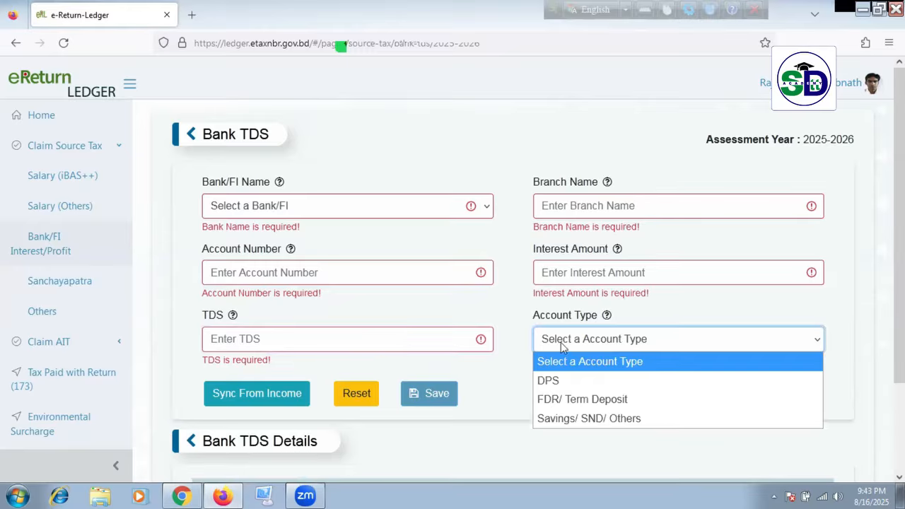
left_click(496, 407)
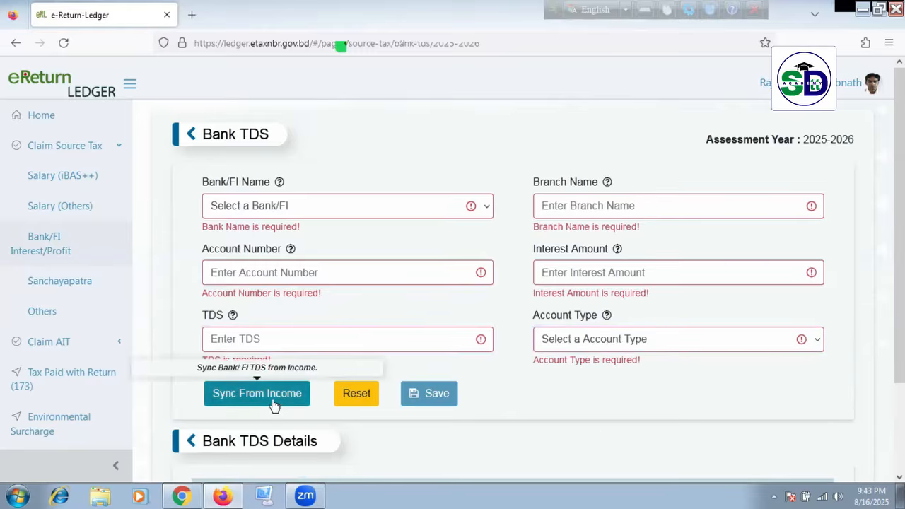
Step: Scroll down to confirm the Bank TDS Details table has no entries
scroll(628, 376, "down", 2)
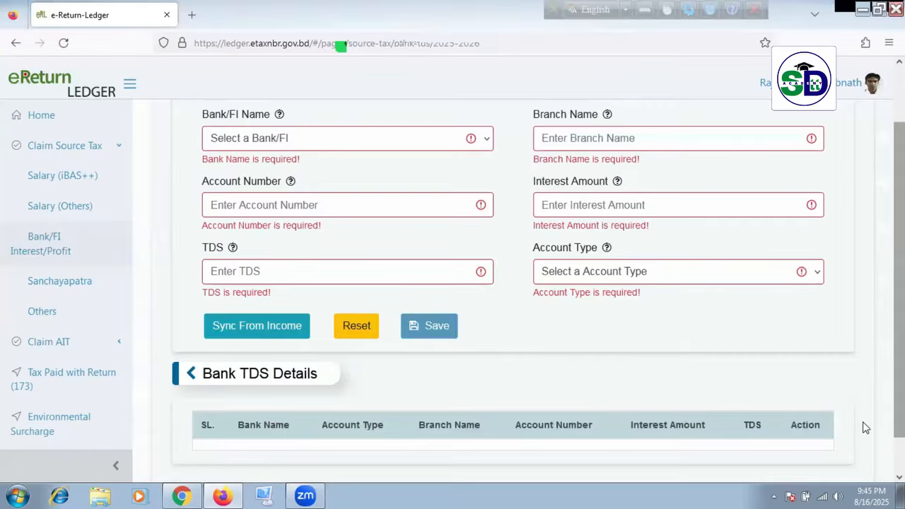
scroll(863, 425, "up", 1)
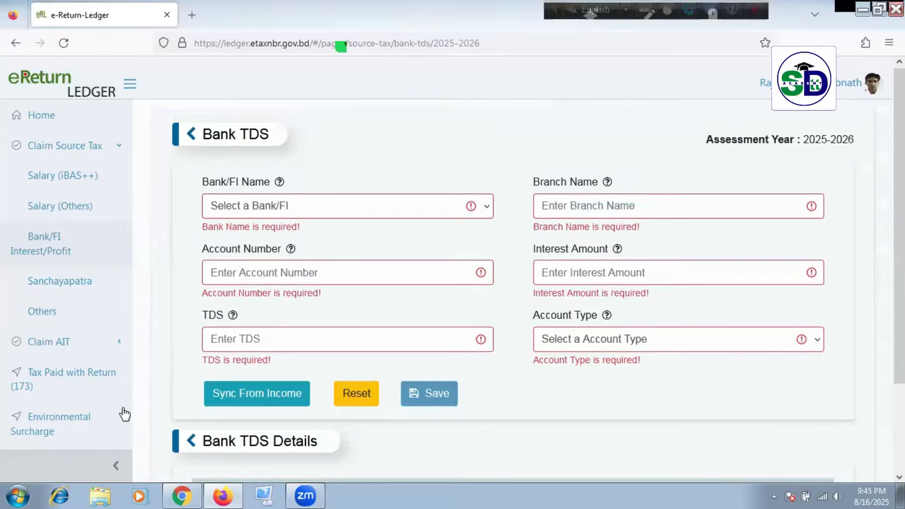
scroll(124, 414, "down", 2)
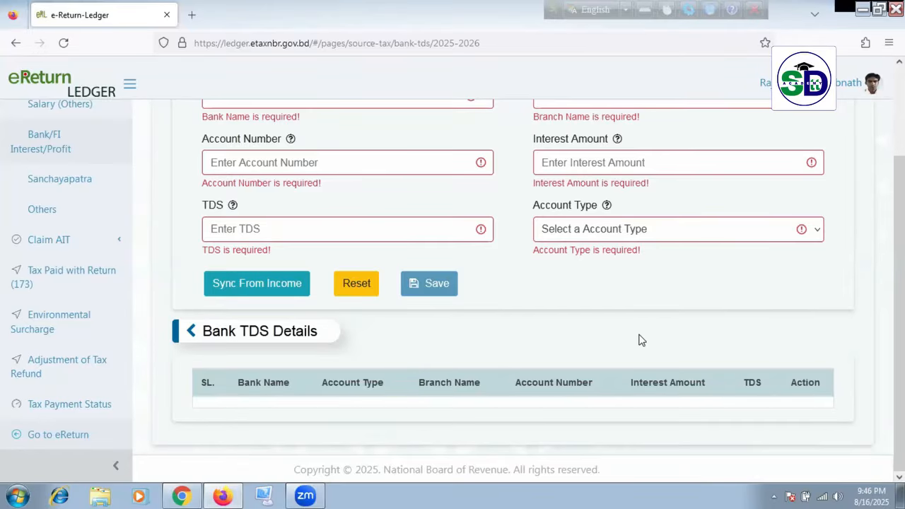
scroll(596, 304, "up", 2)
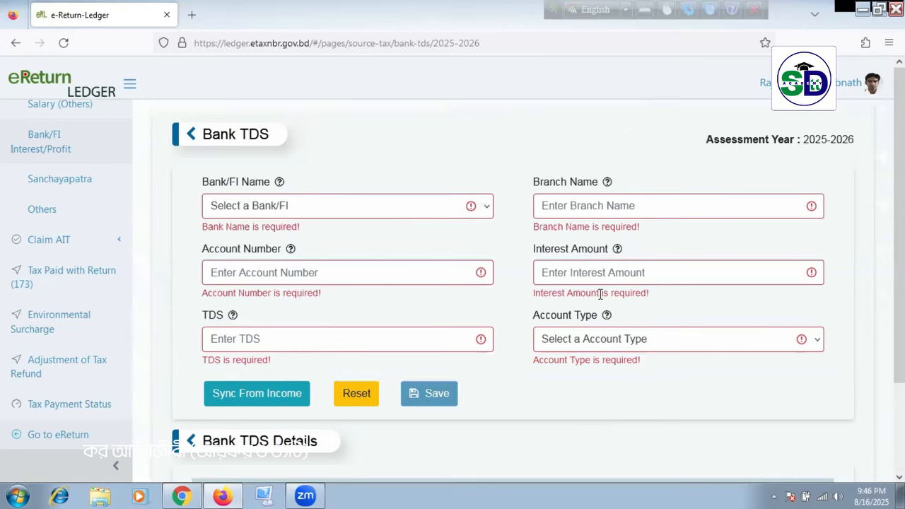